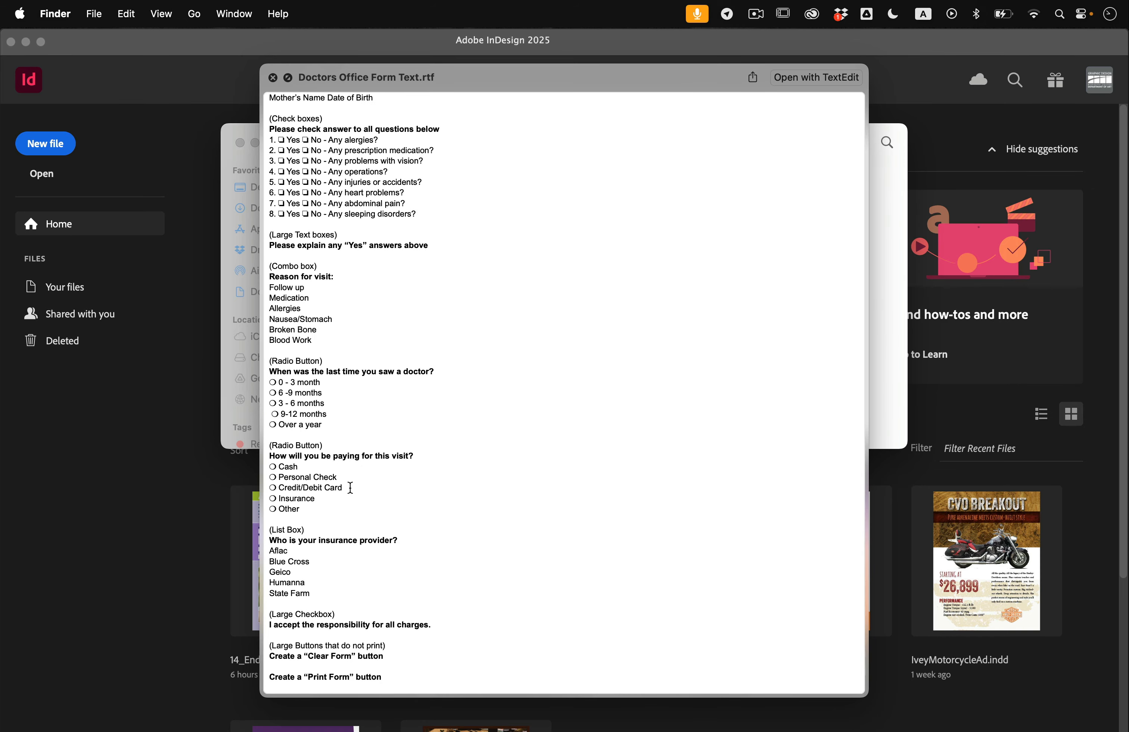
Step: Preview the example files DrFormExample.jpg and WorkingExample.pdf in the Form Info folder
key("space")
left_click(462, 204)
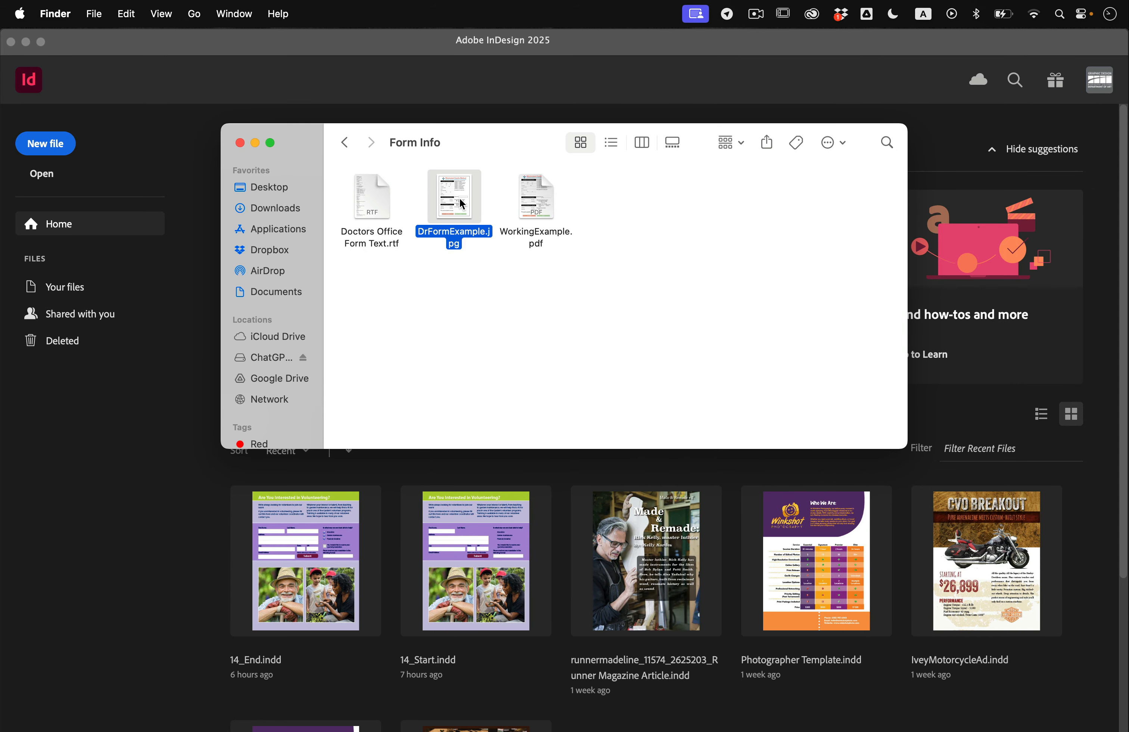
key("space")
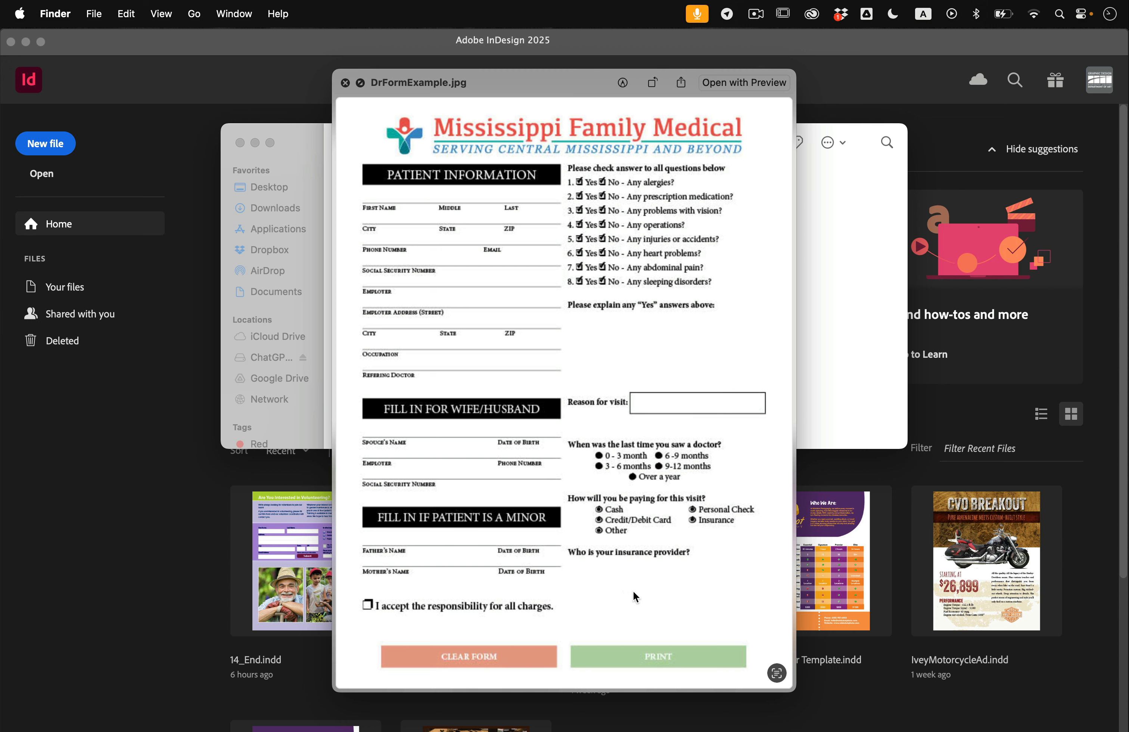
key("space")
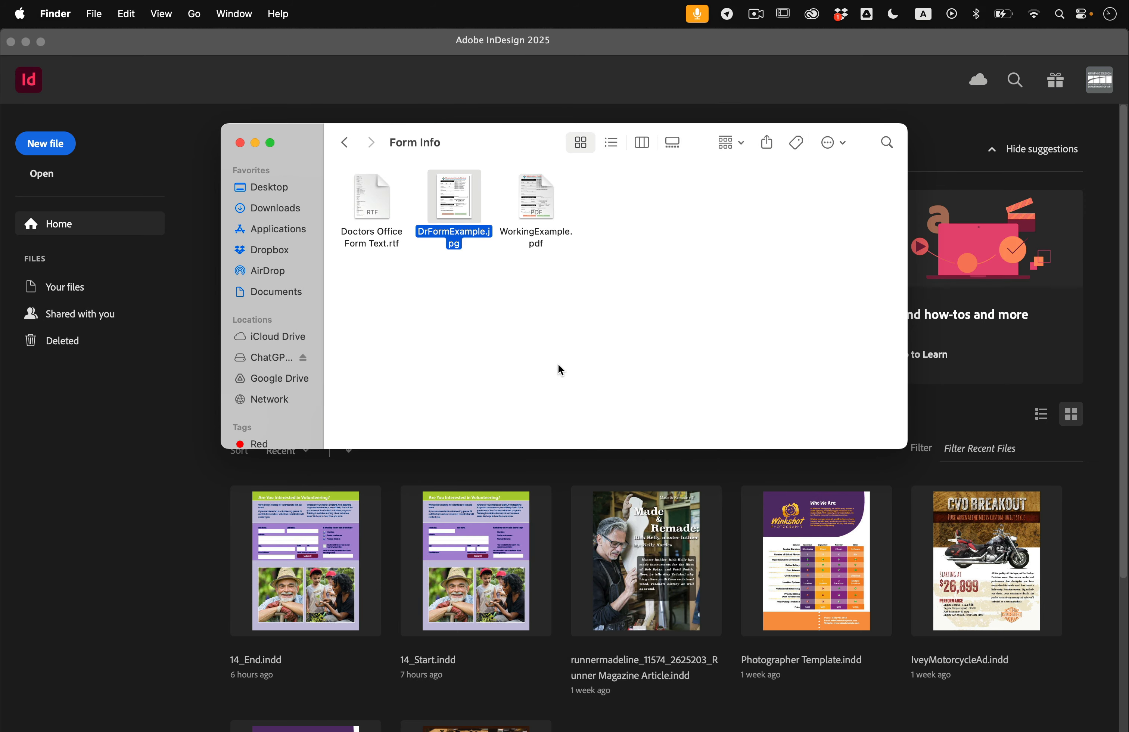
left_click(535, 216)
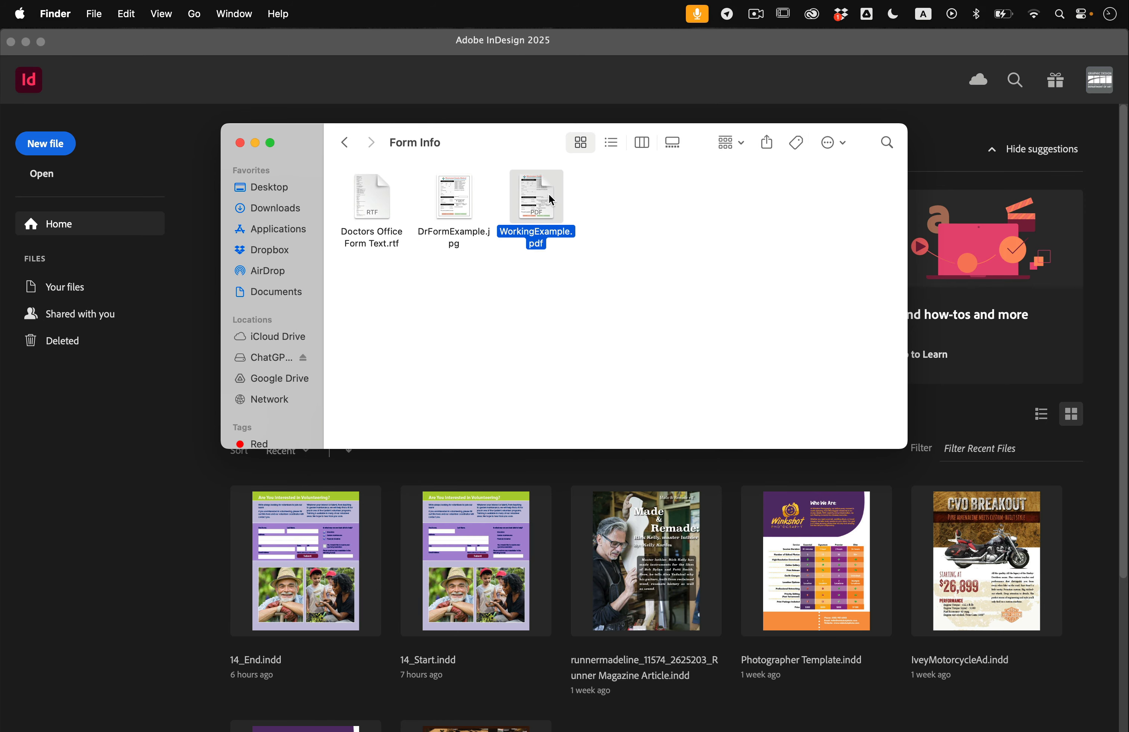
key("space")
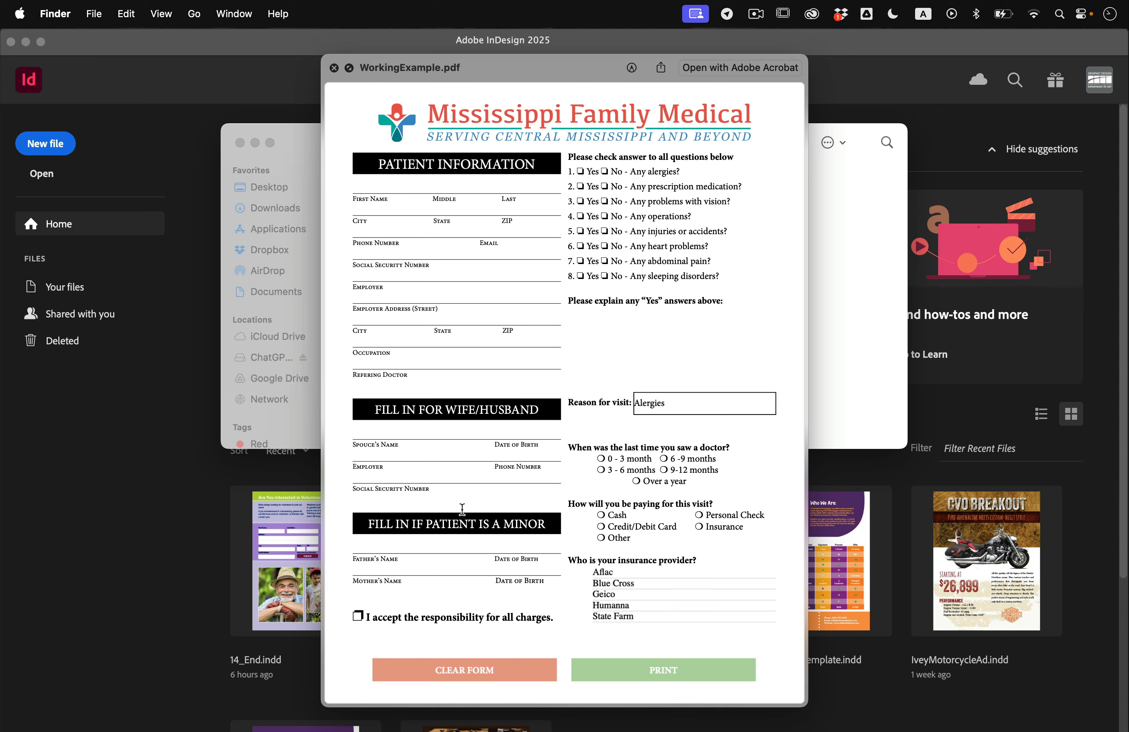
key("space")
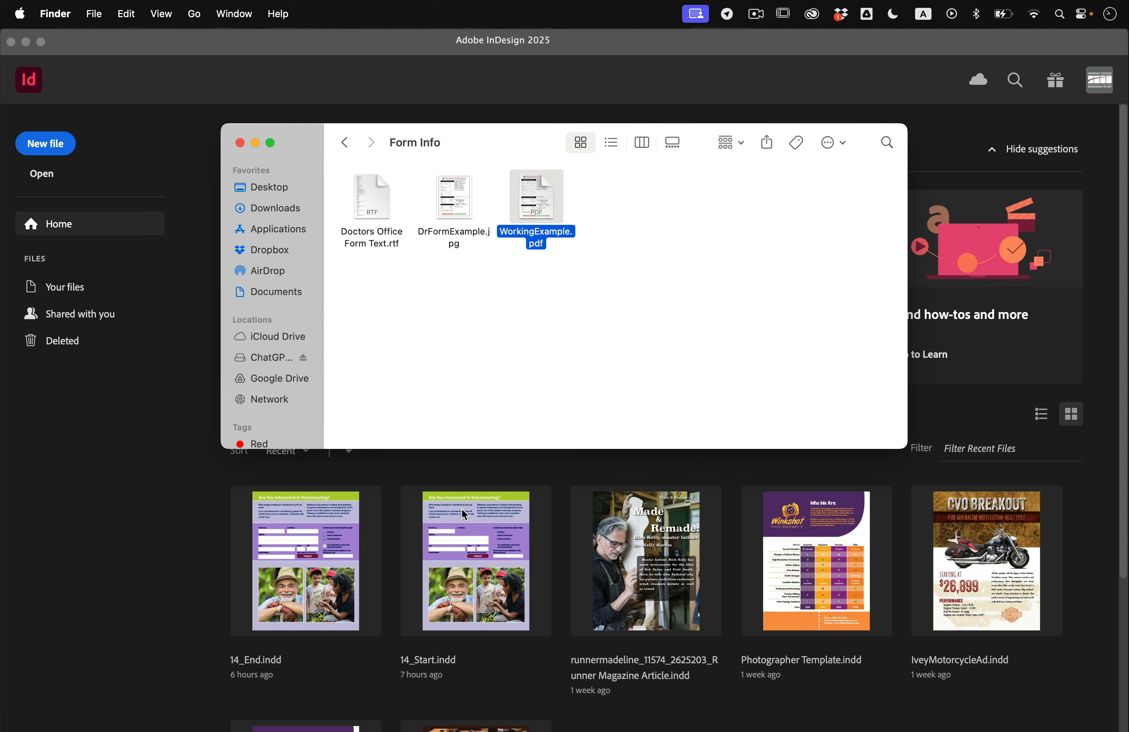
left_click(518, 313)
Step: Return to the Interactive Form folder and preview the MSMedicalLogo.eps file
left_click(345, 145)
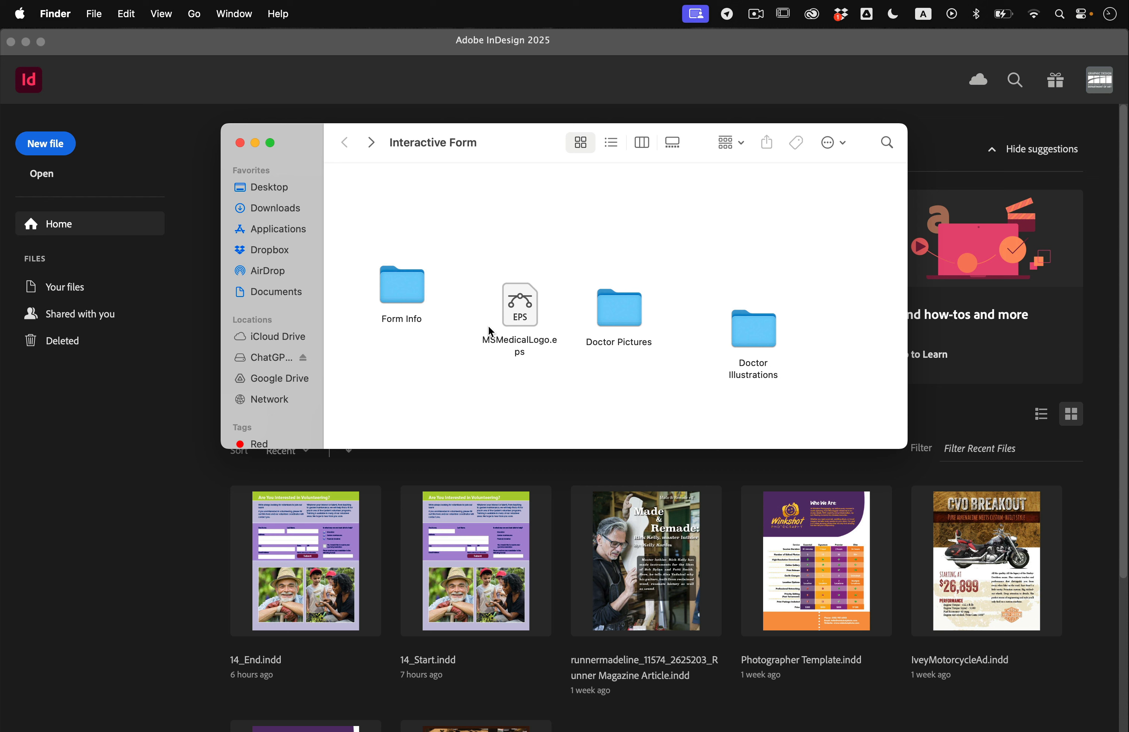
left_click(532, 294)
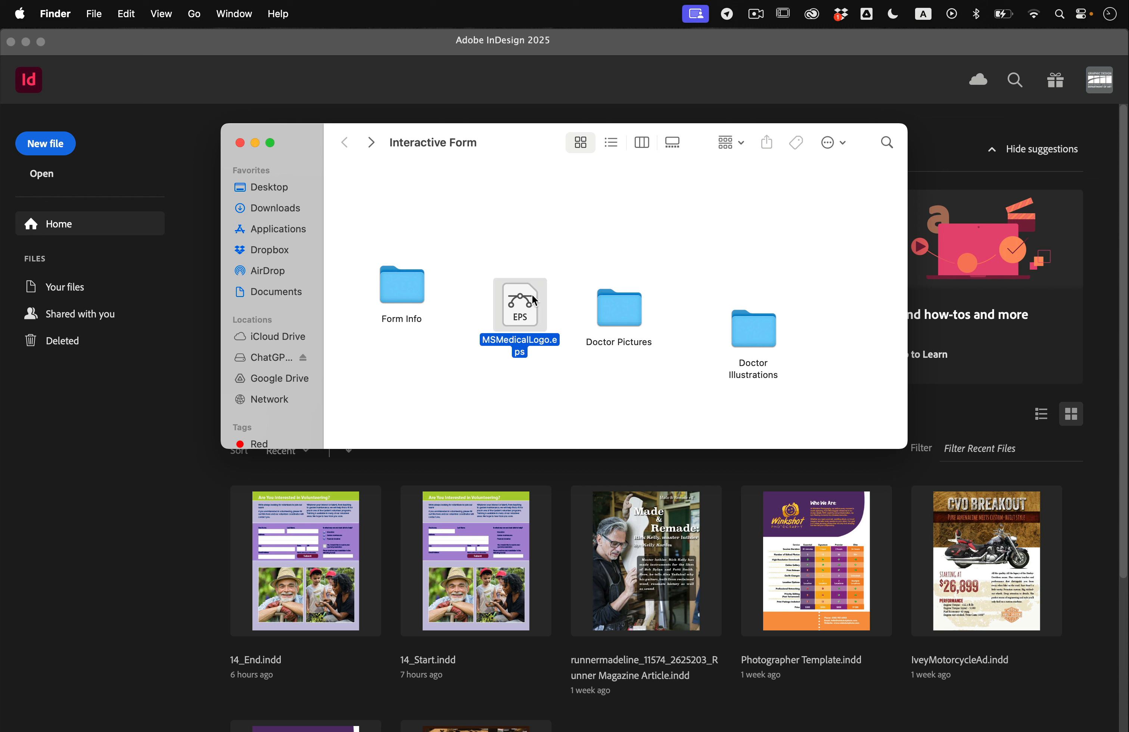
key("space")
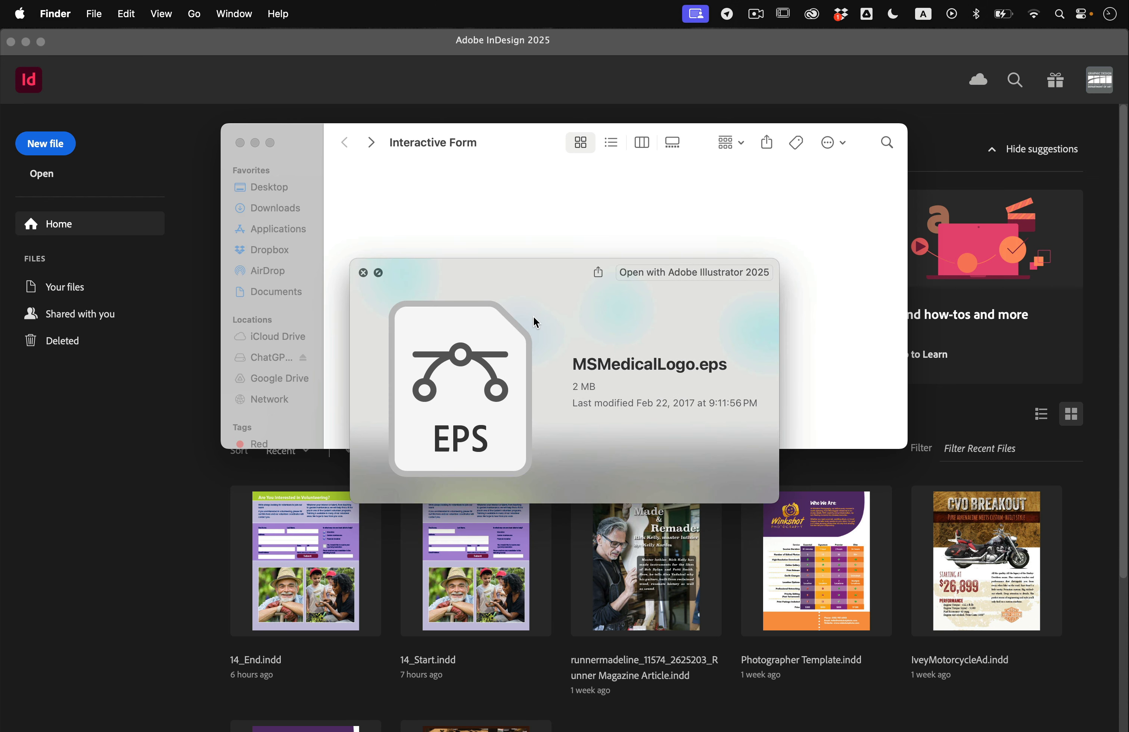
key("space")
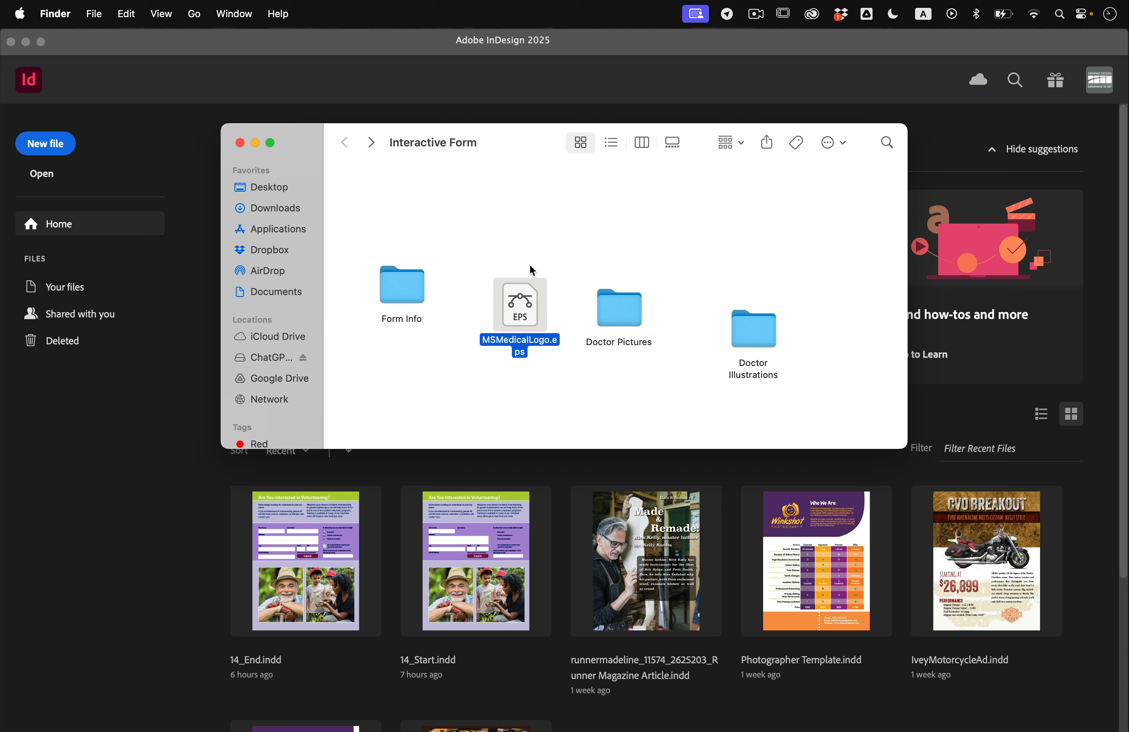
left_click(537, 242)
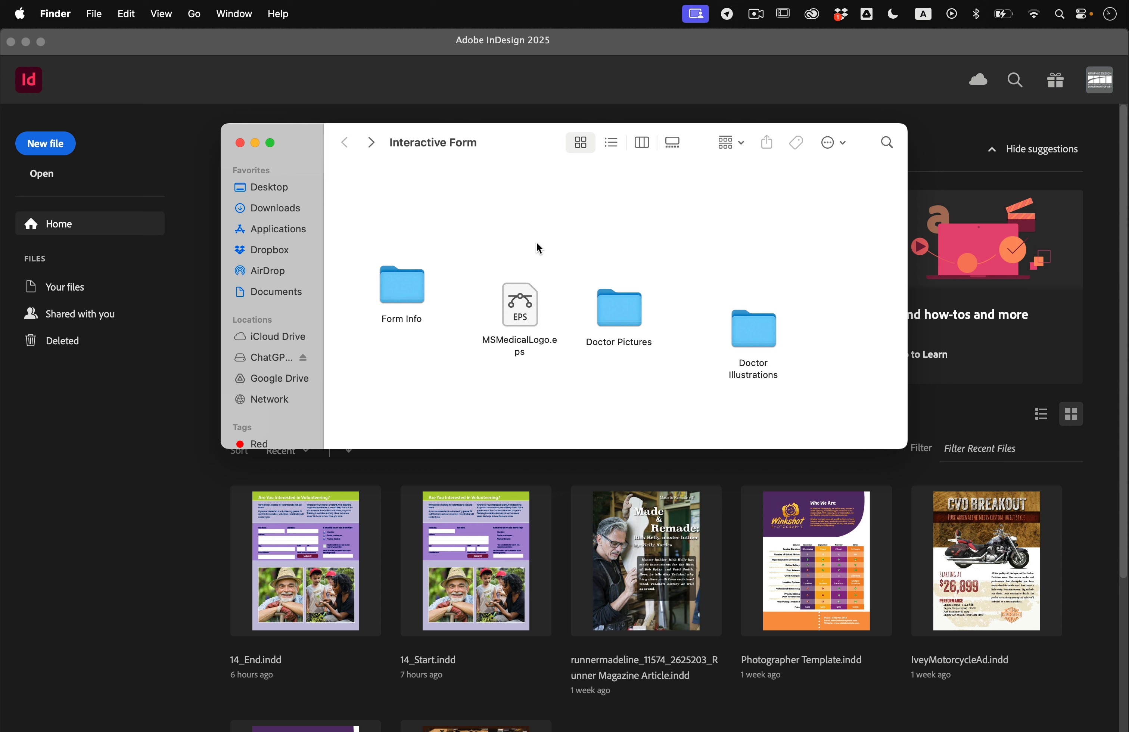
Step: Look through the Doctor Pictures and Doctor Illustrations folders, returning to the Interactive Form folder
double_click(622, 301)
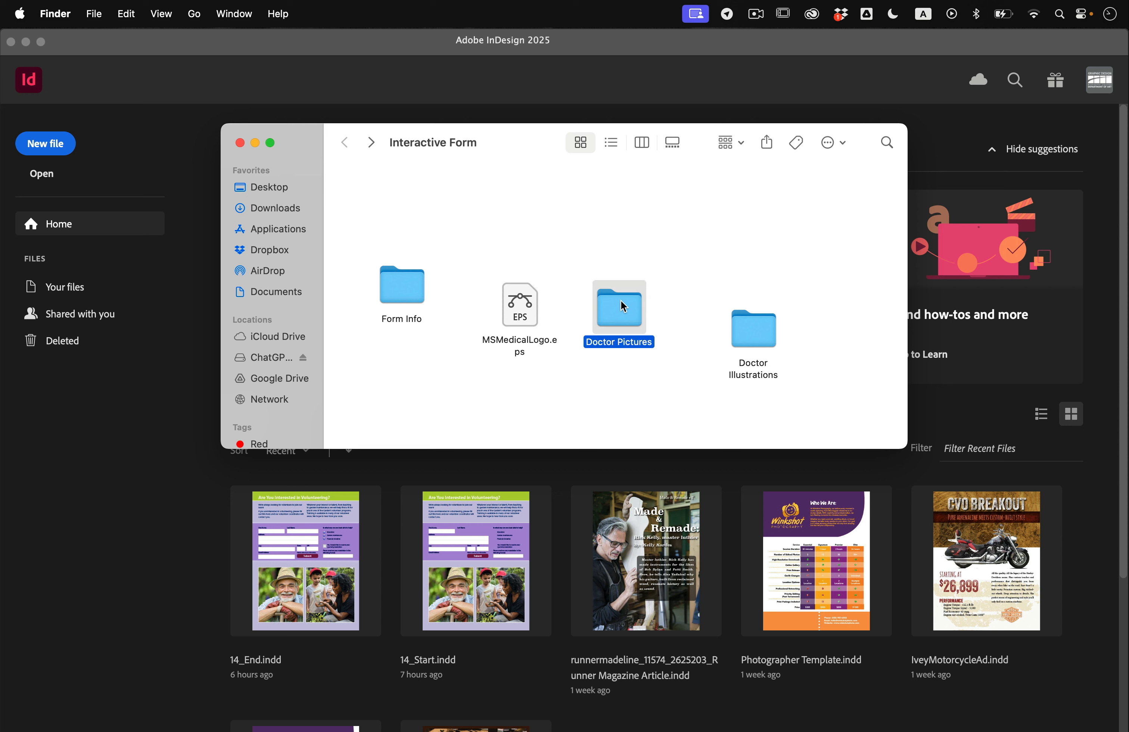
left_click(345, 144)
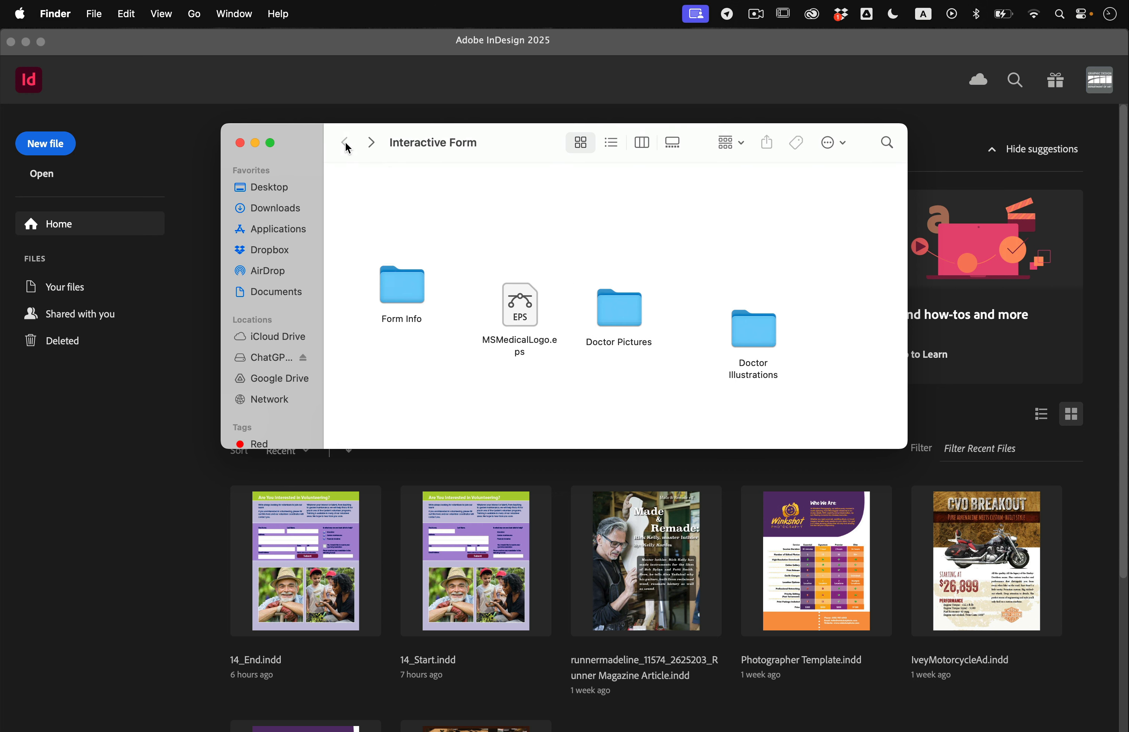
left_click(762, 332)
double_click(762, 331)
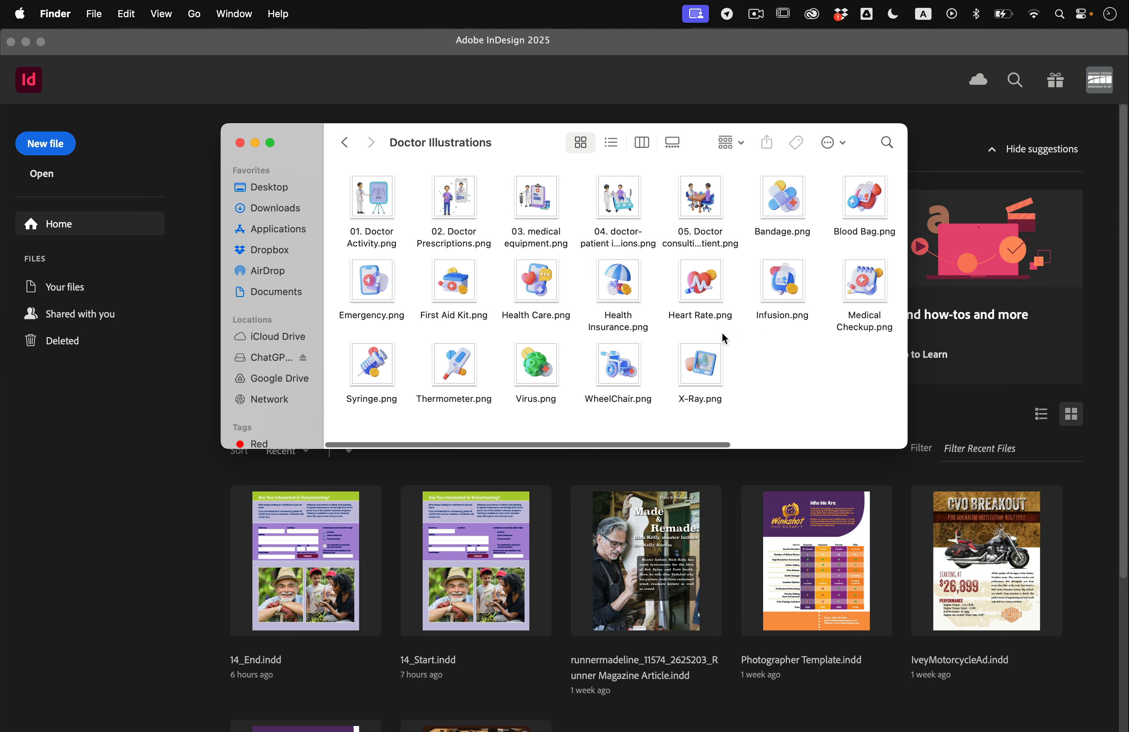
left_click(345, 142)
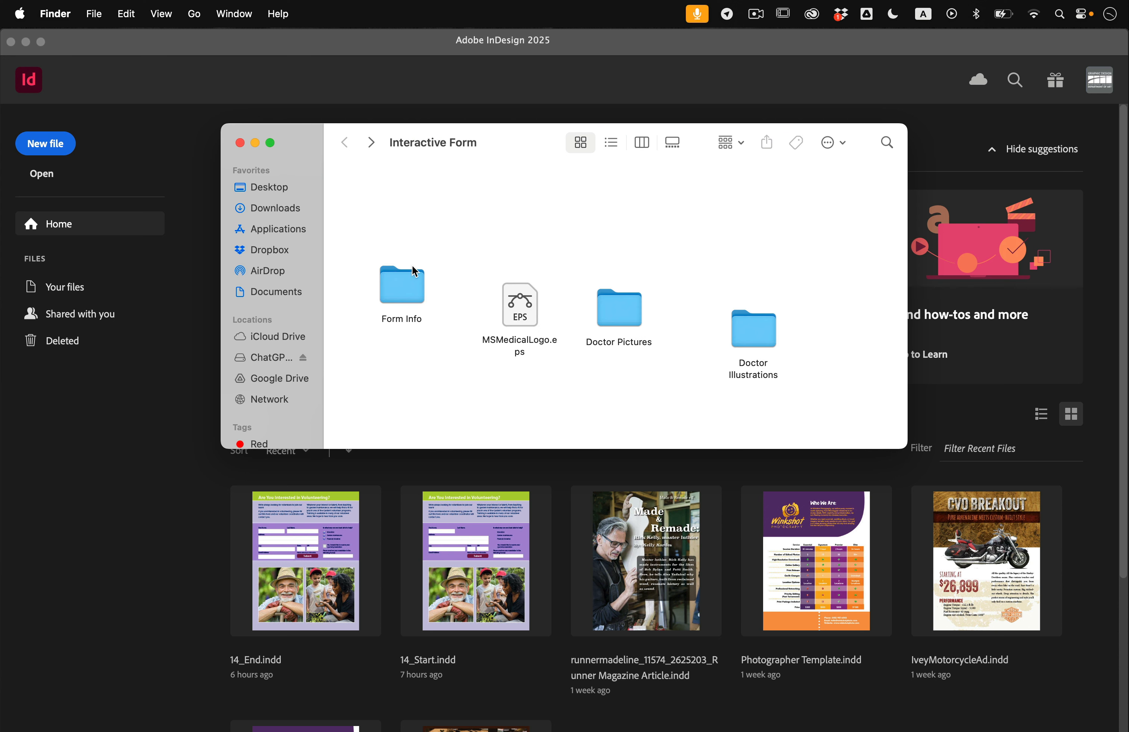
Step: Switch to InDesign and create a one-page portrait document, 8.5 x 11 in, with 0.5 in margins, no bleed and no facing pages
left_click(335, 53)
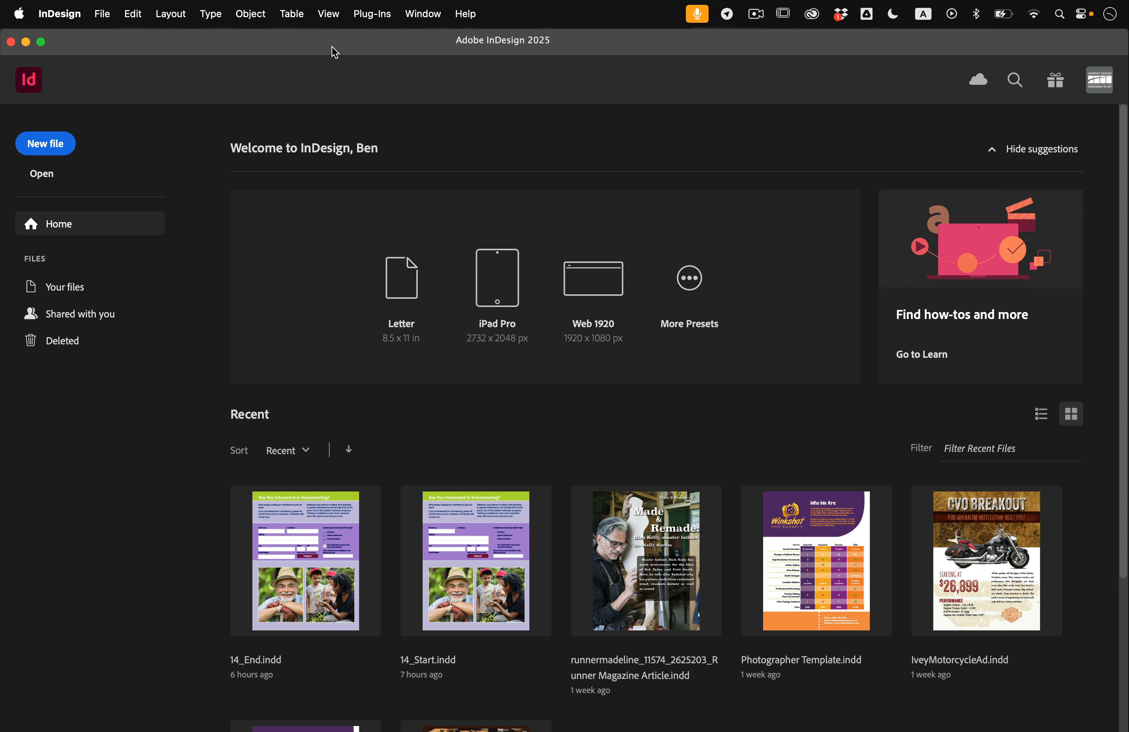
left_click(104, 14)
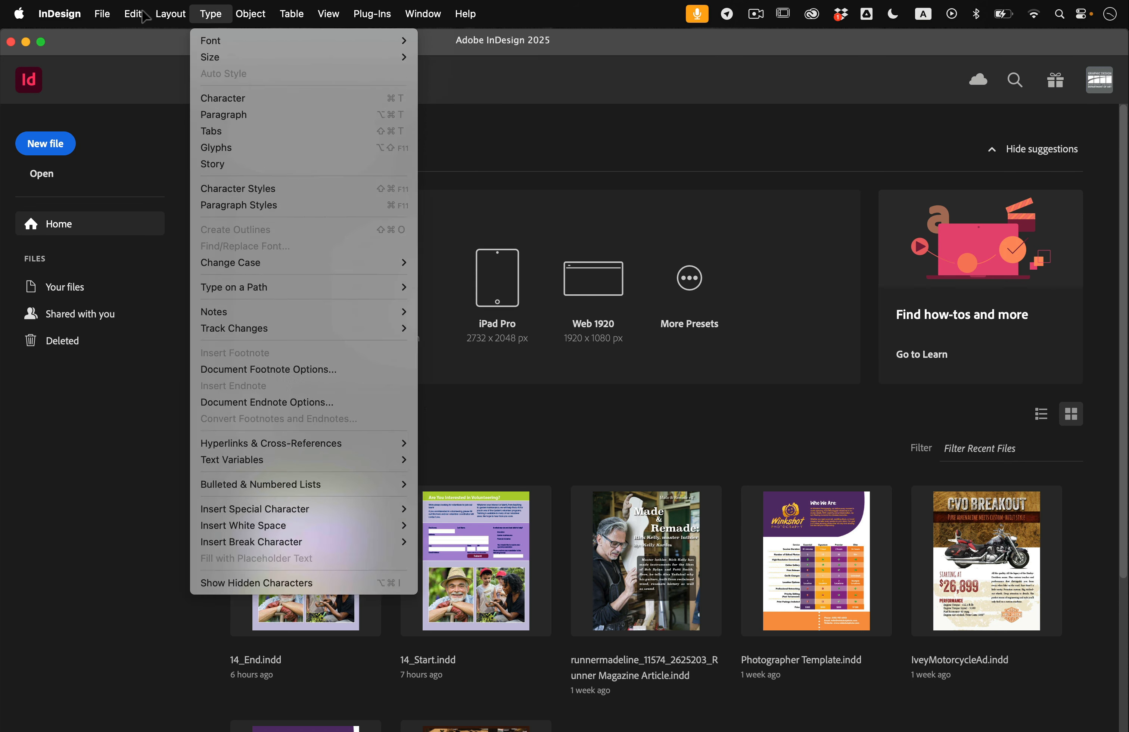
mouse_move(248, 41)
left_click(305, 41)
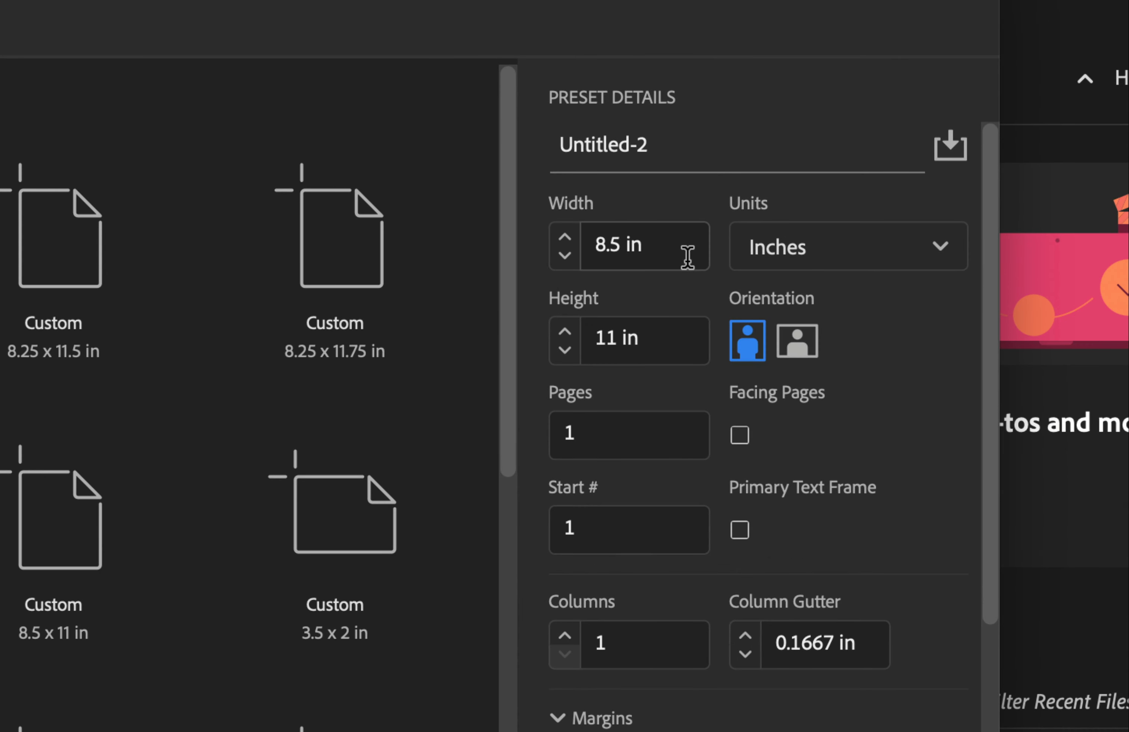
double_click(803, 230)
double_click(664, 333)
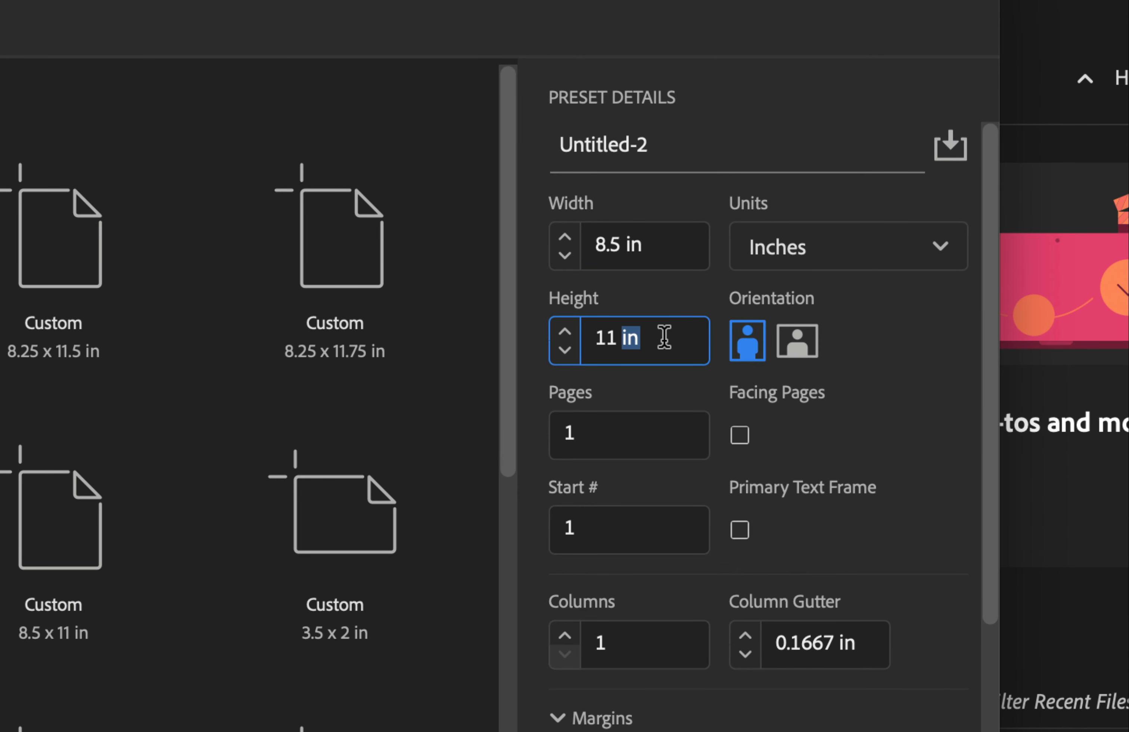
double_click(610, 433)
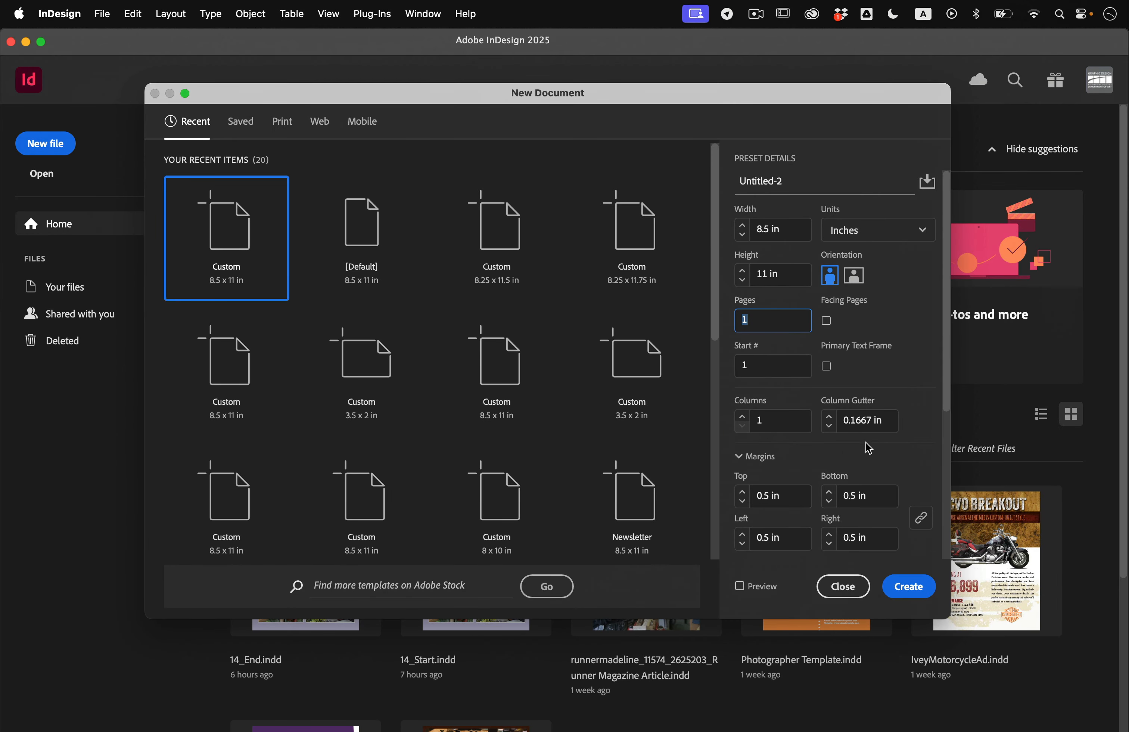
scroll(827, 697, "down", 5)
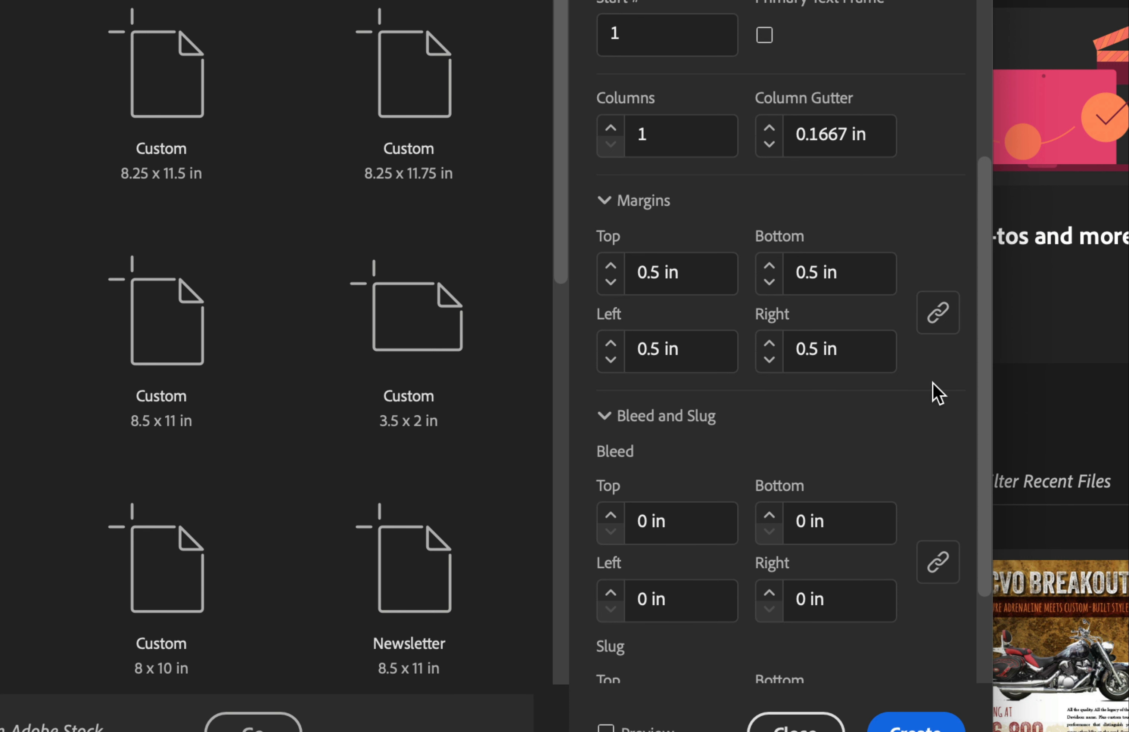
scroll(933, 385, "down", 3)
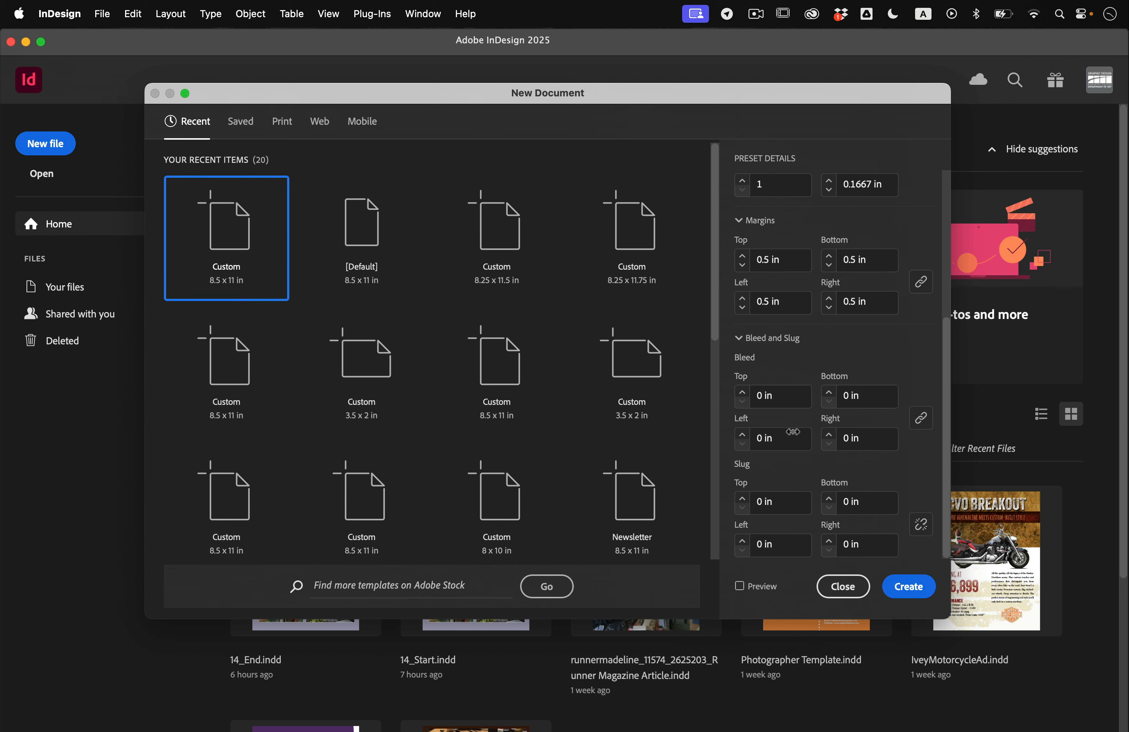
left_click(911, 588)
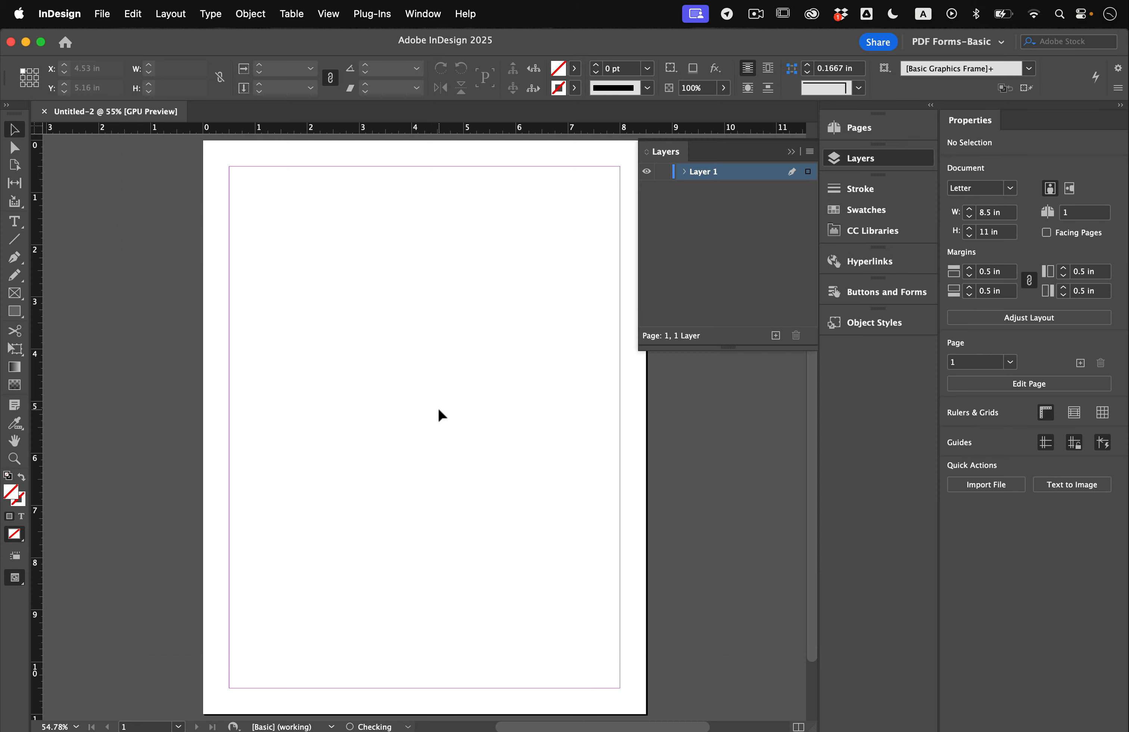
Step: Rename Layer 1 as Template
left_click(870, 158)
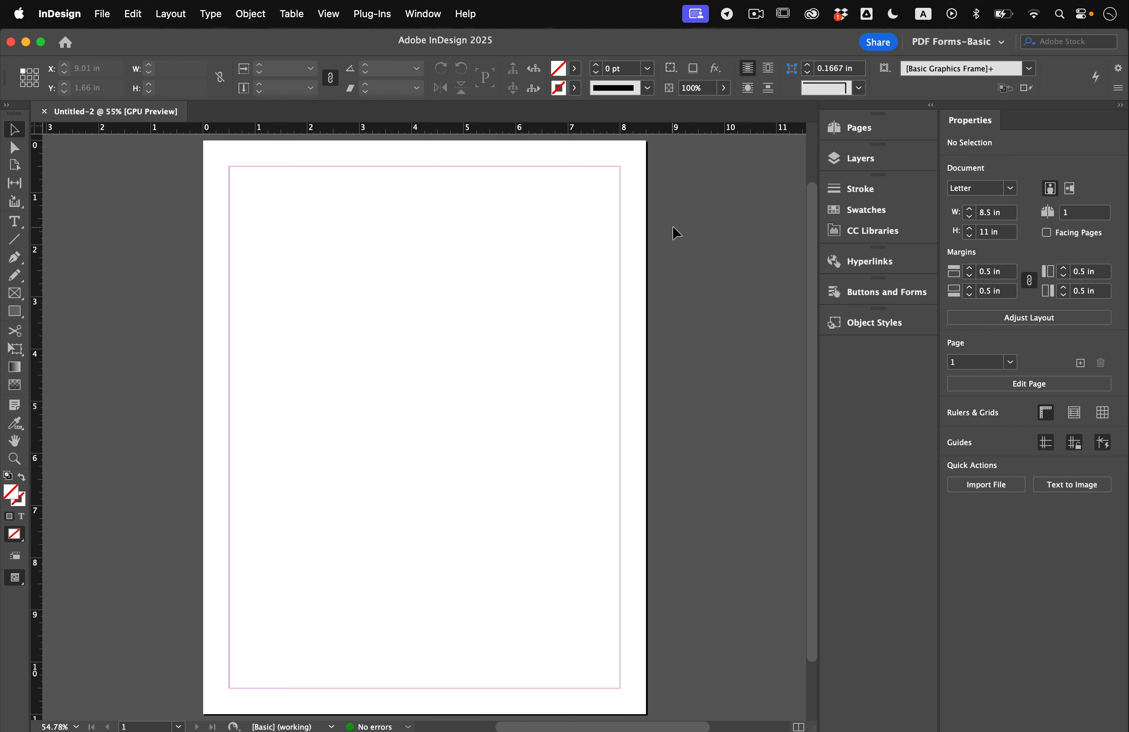
left_click(855, 157)
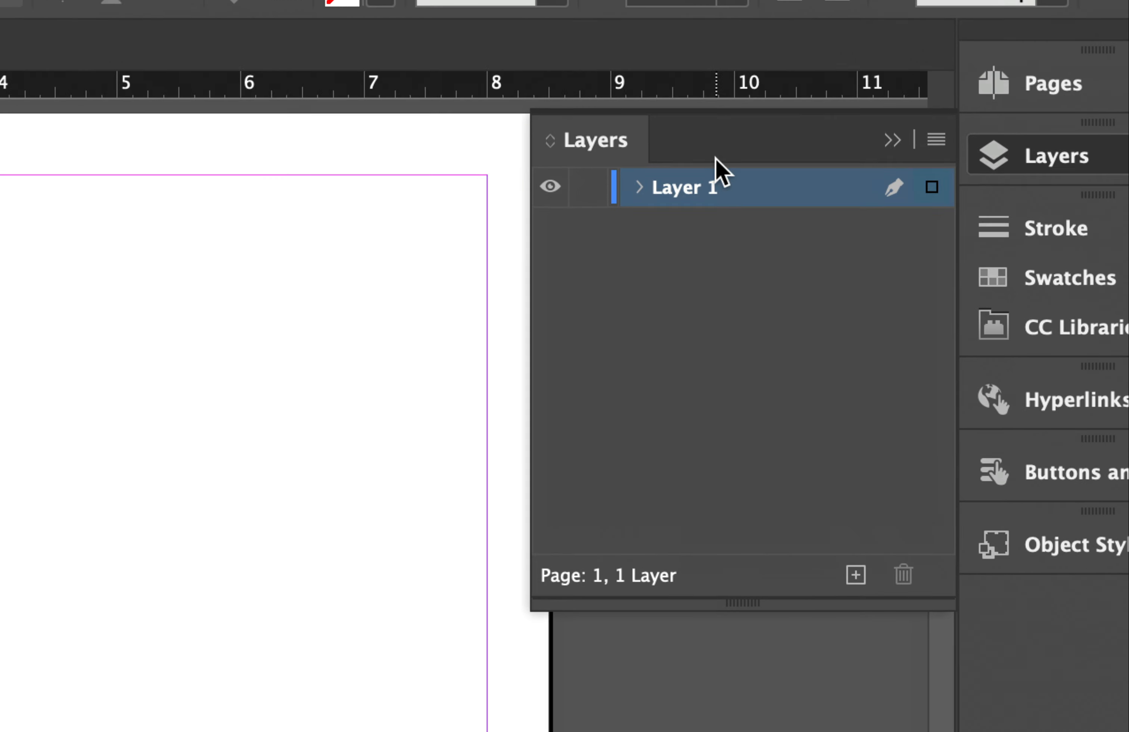
double_click(685, 190)
type("Template")
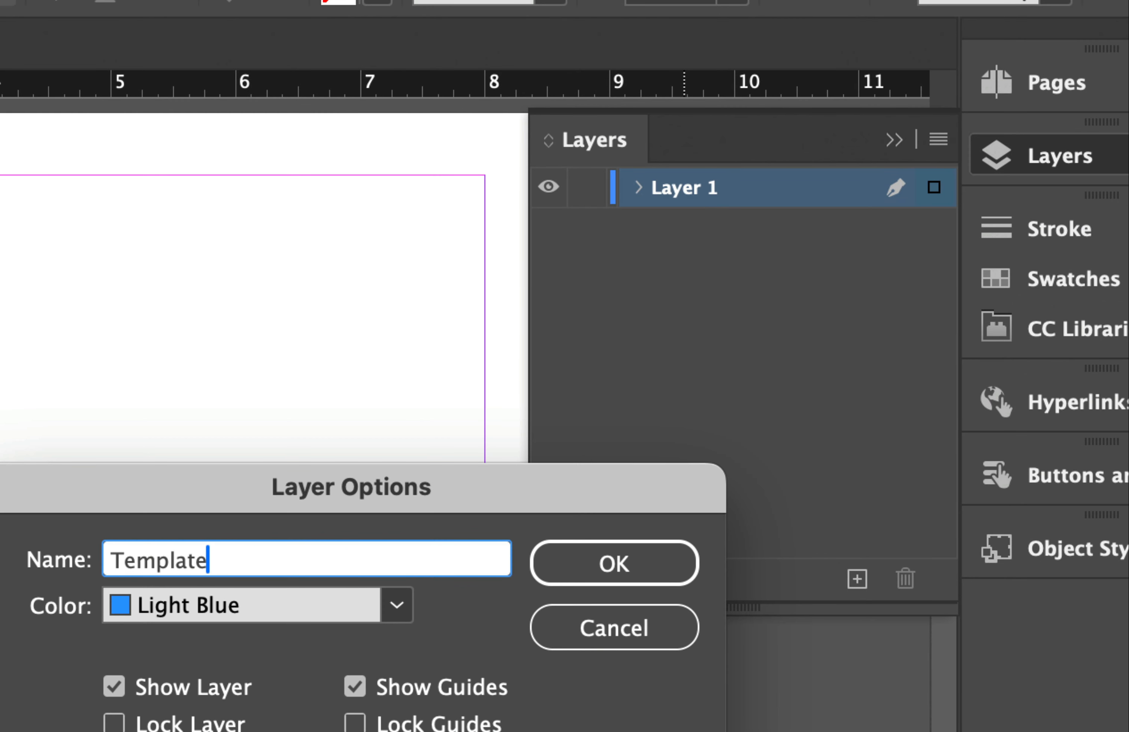
key("Return")
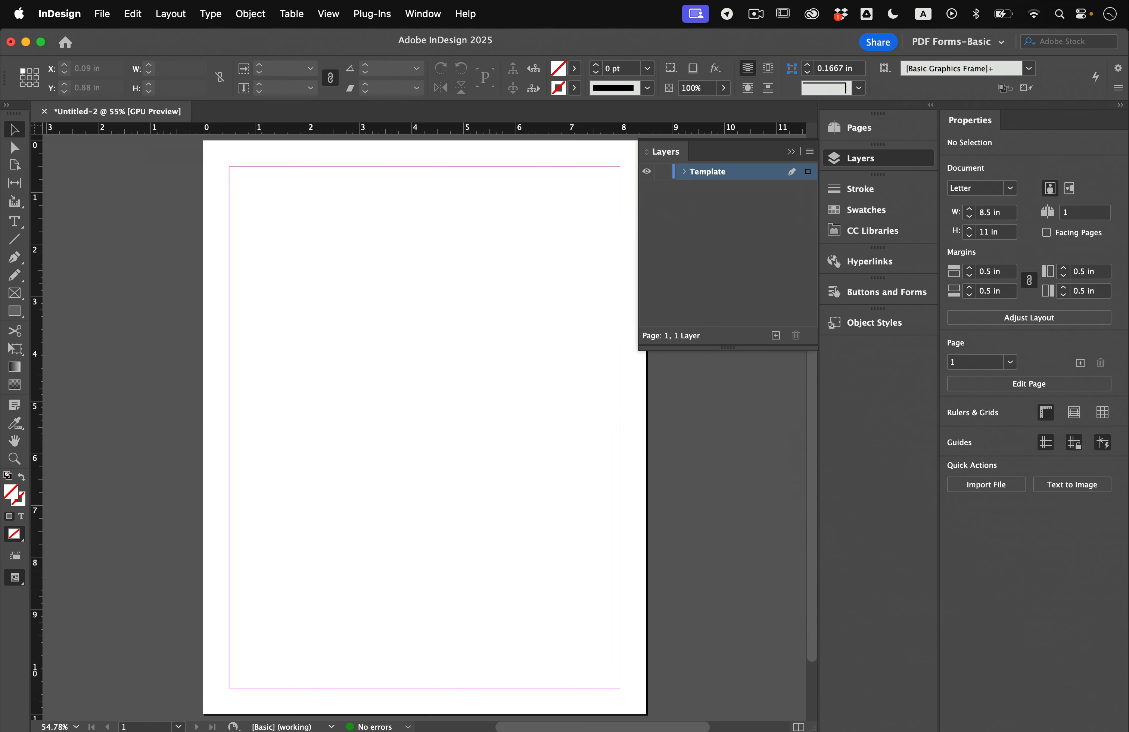
Step: Place DrFormExample.jpg on the Template layer at full size, starting at the page's upper-left corner
left_click(102, 13)
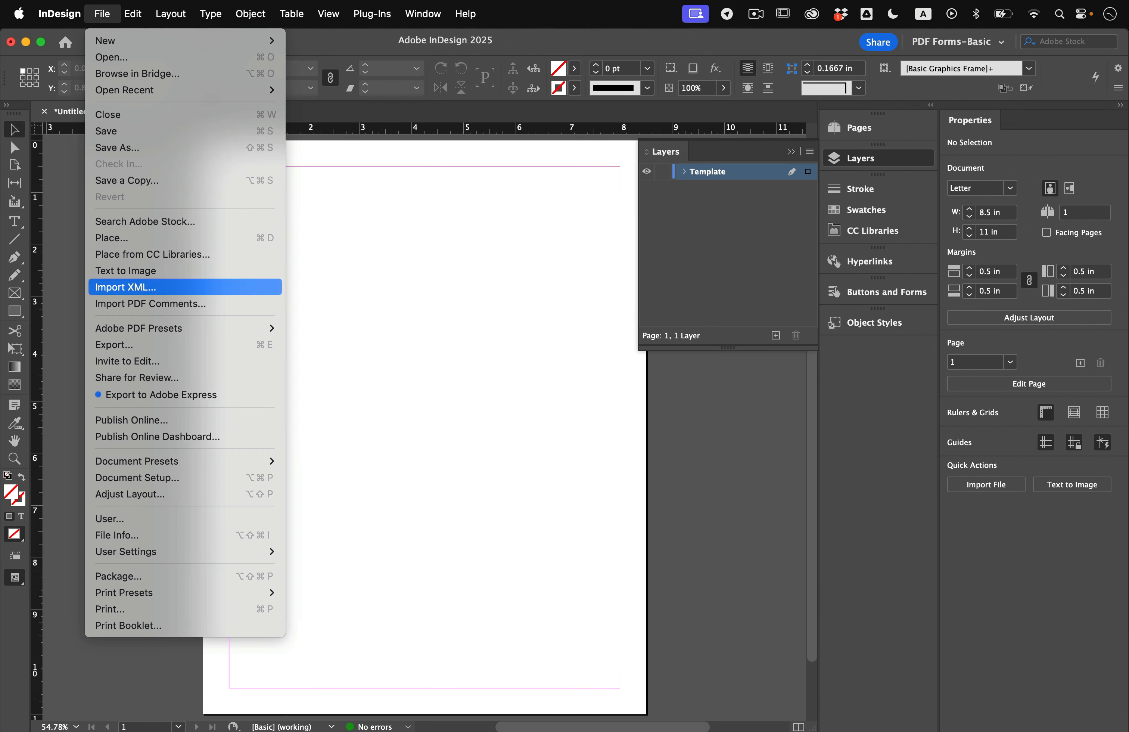
left_click(143, 237)
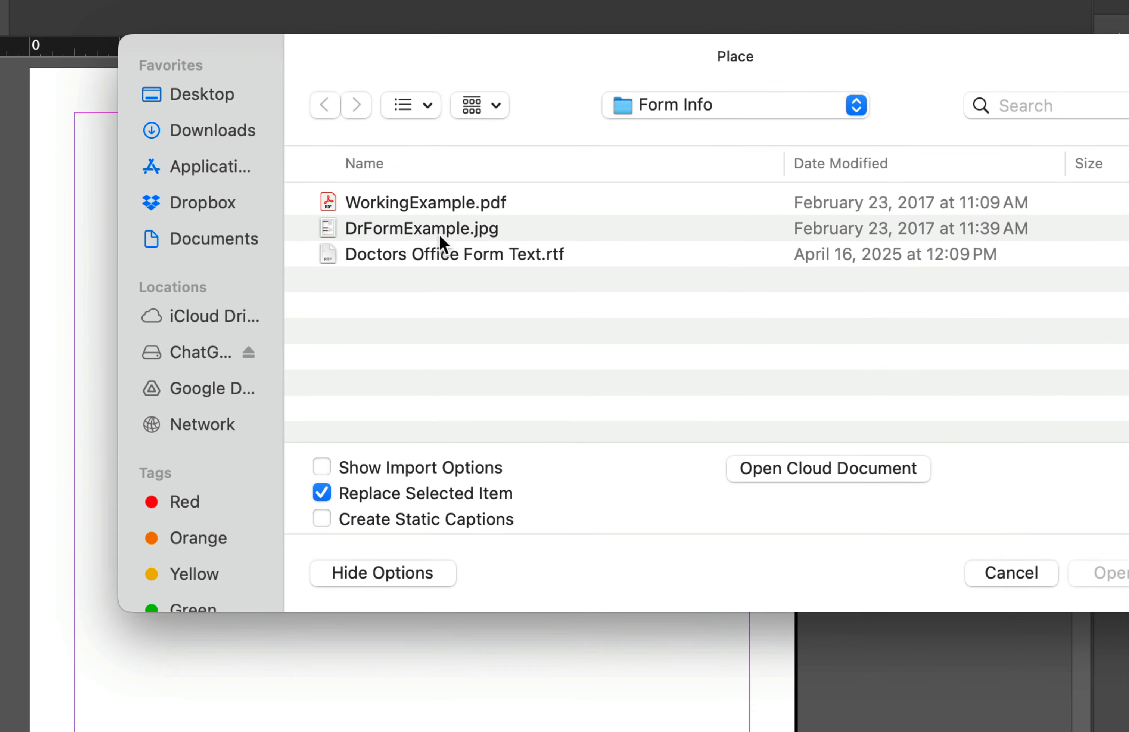
left_click(440, 235)
key("space")
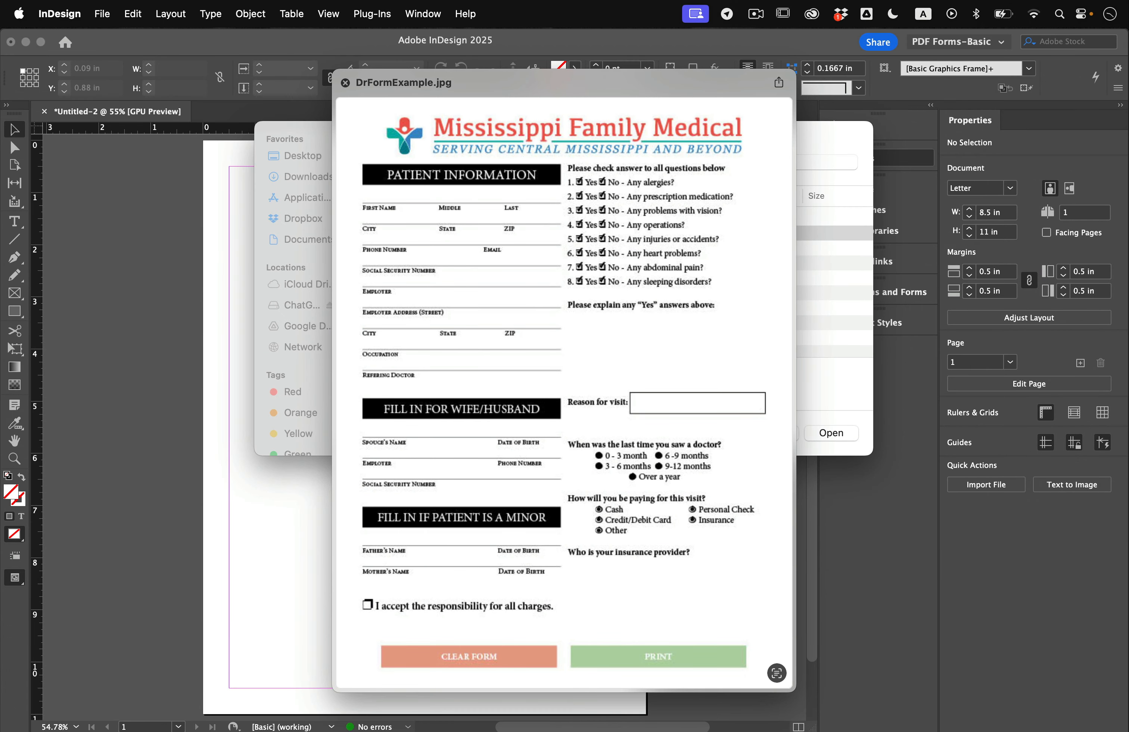
key("space")
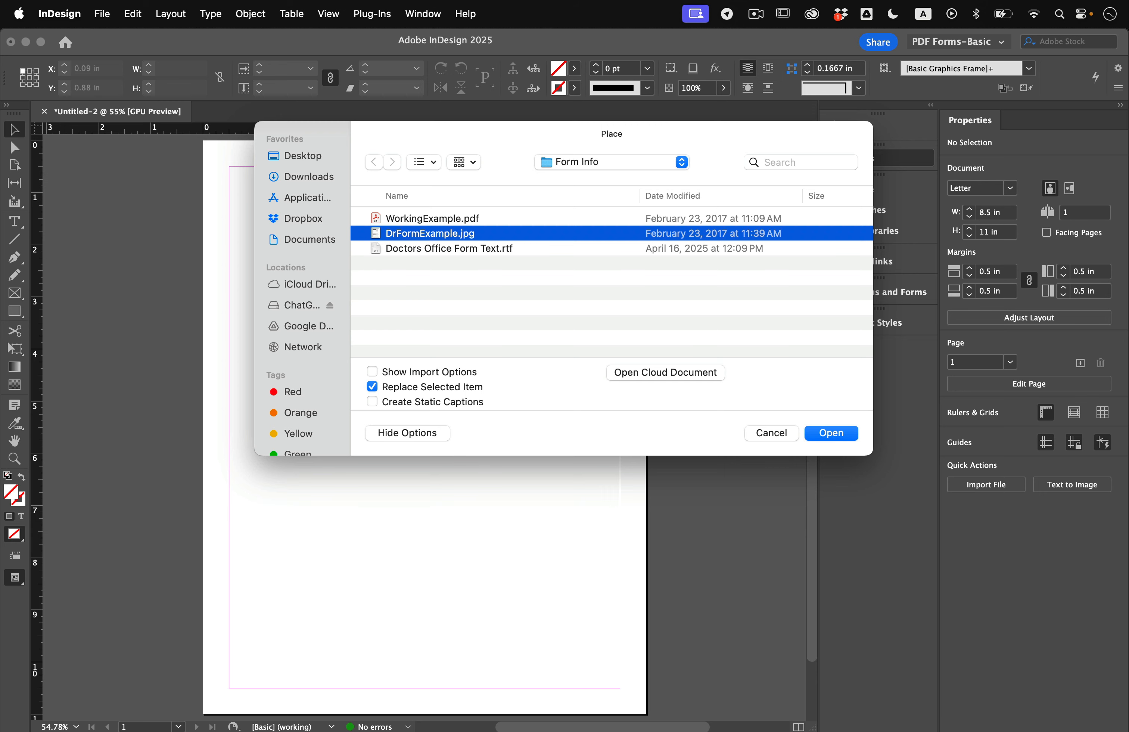
key("Return")
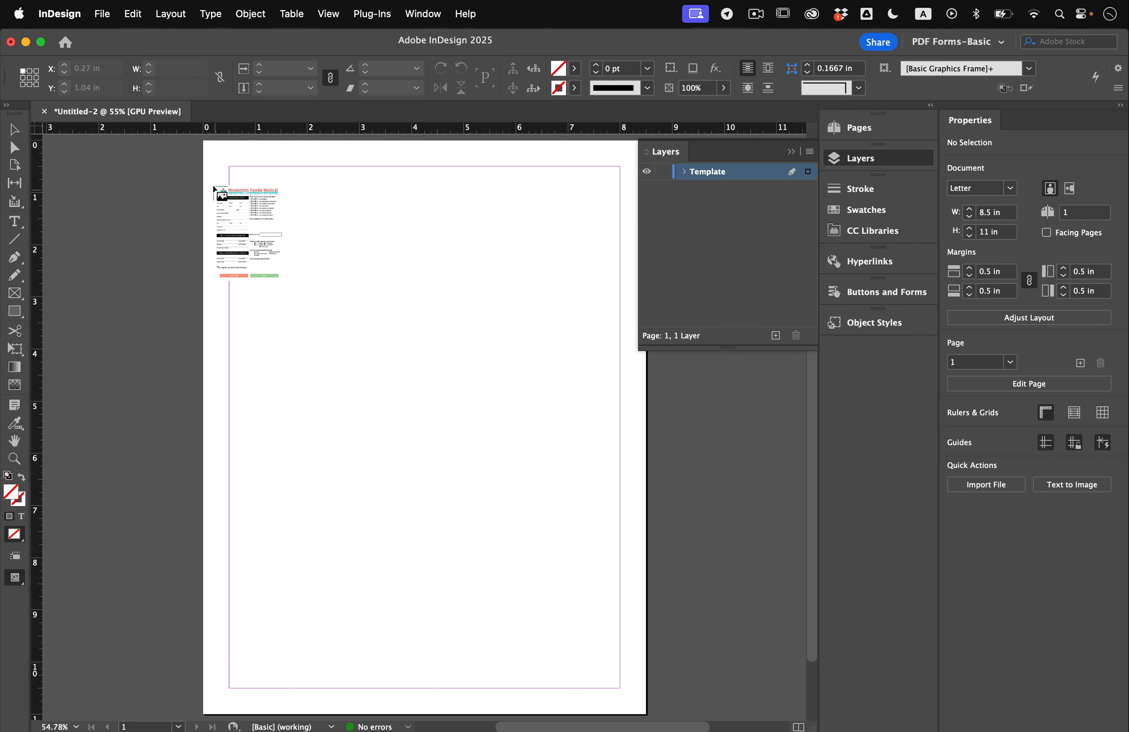
left_click(203, 140)
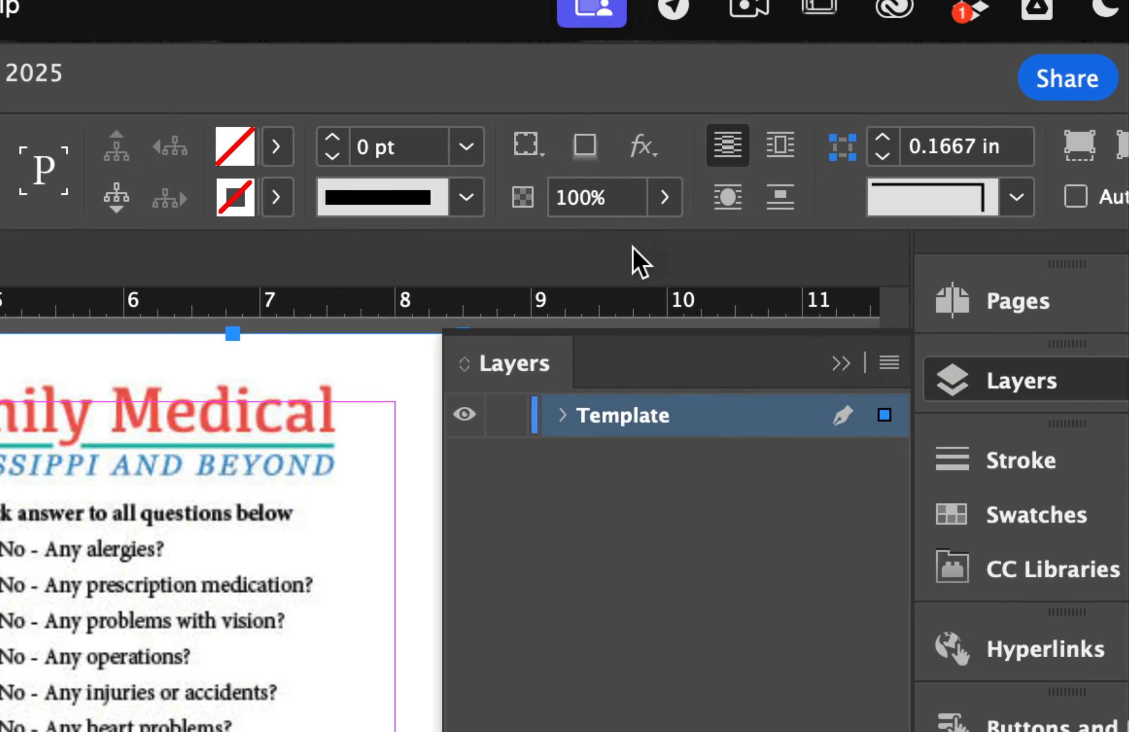
Step: Reduce the placed form image's opacity to 39% and lock the Template layer
left_click(665, 197)
left_click_drag(663, 245, 540, 246)
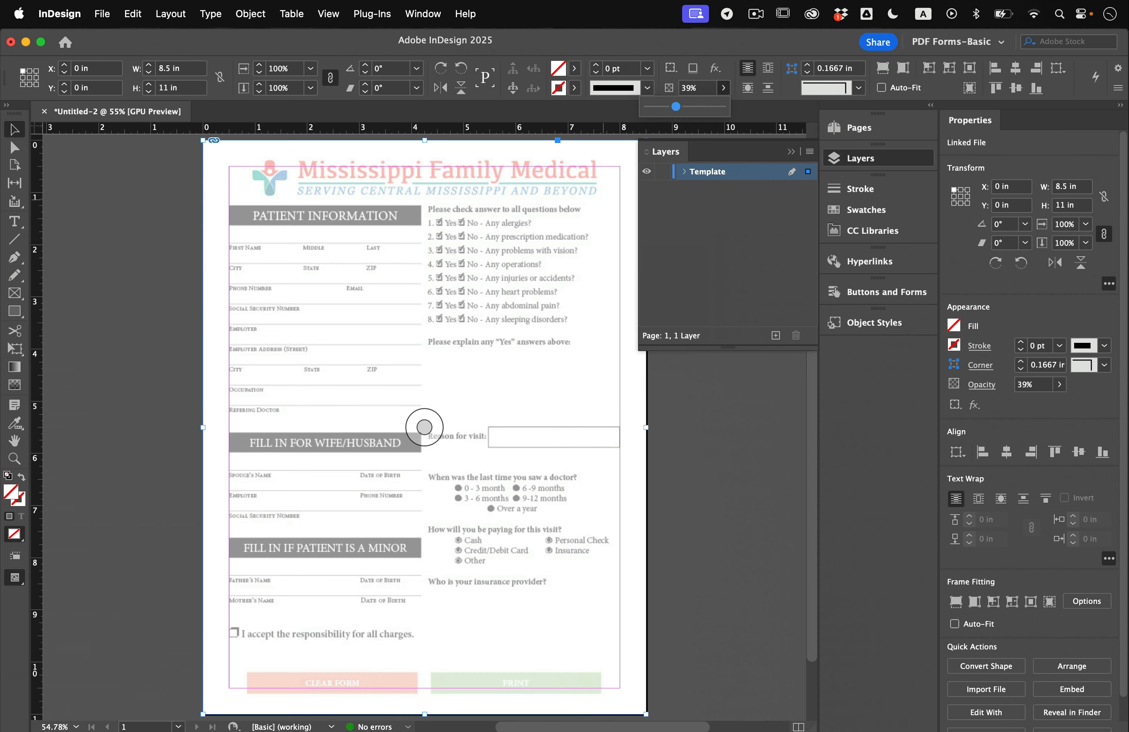
left_click(662, 171)
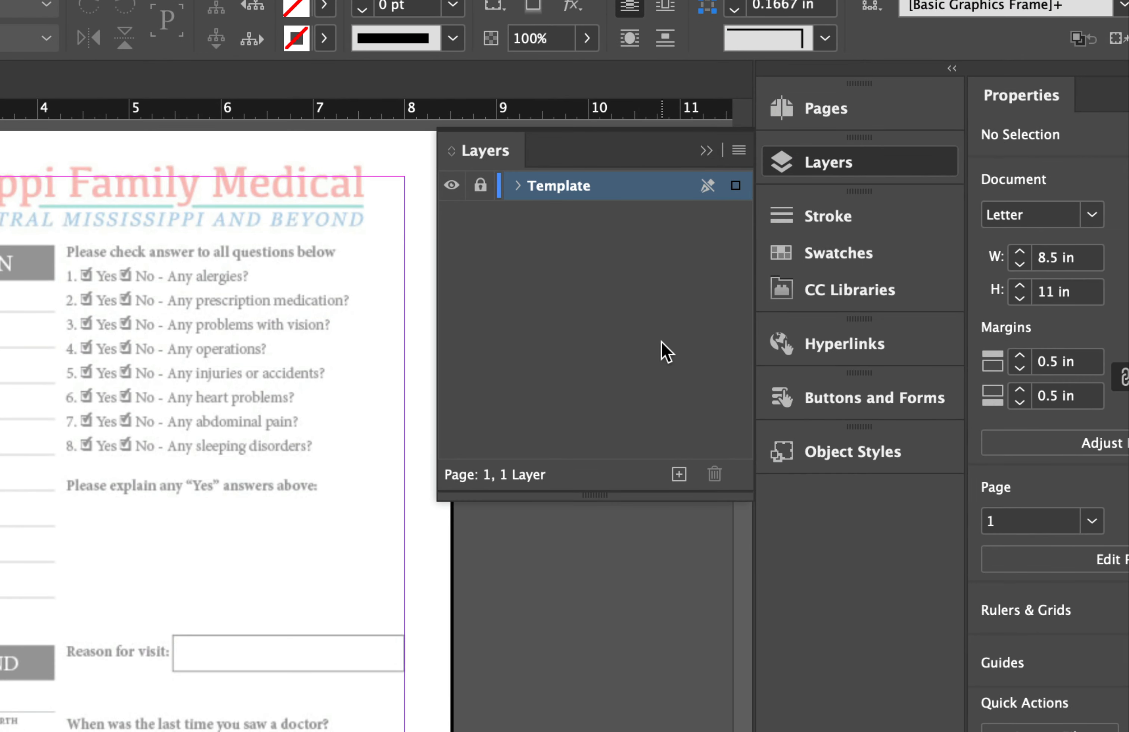
Step: Add a new layer above Template and name it Design
left_click(678, 474)
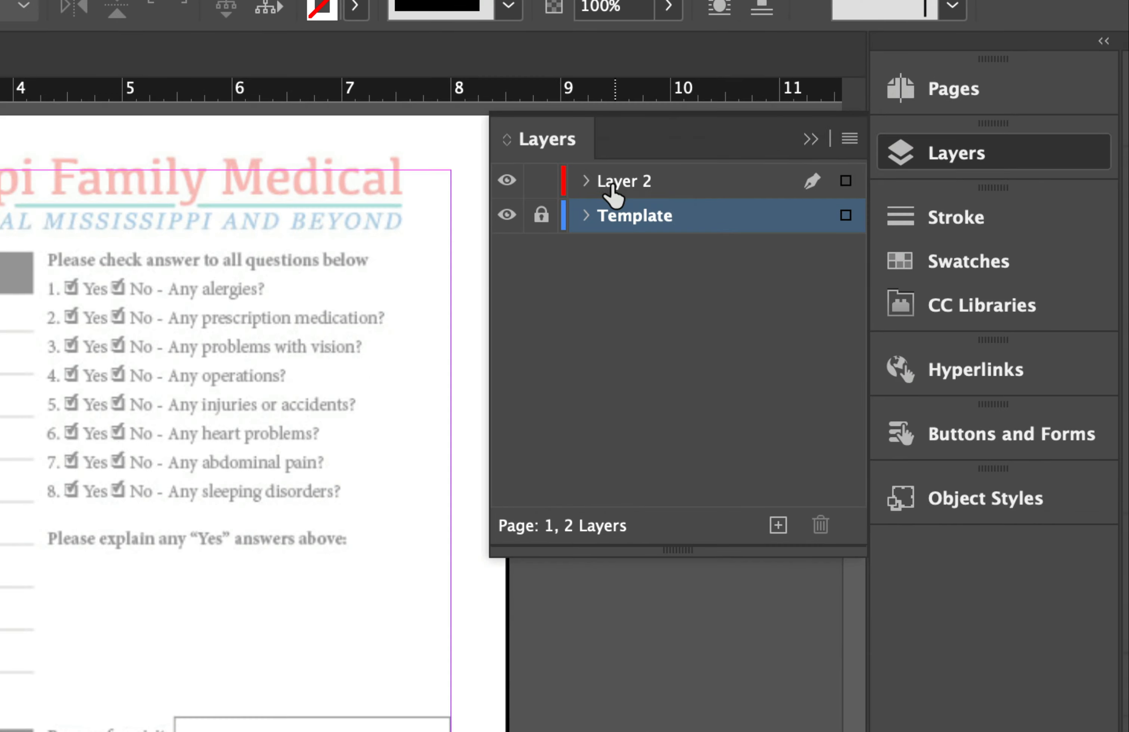
double_click(613, 190)
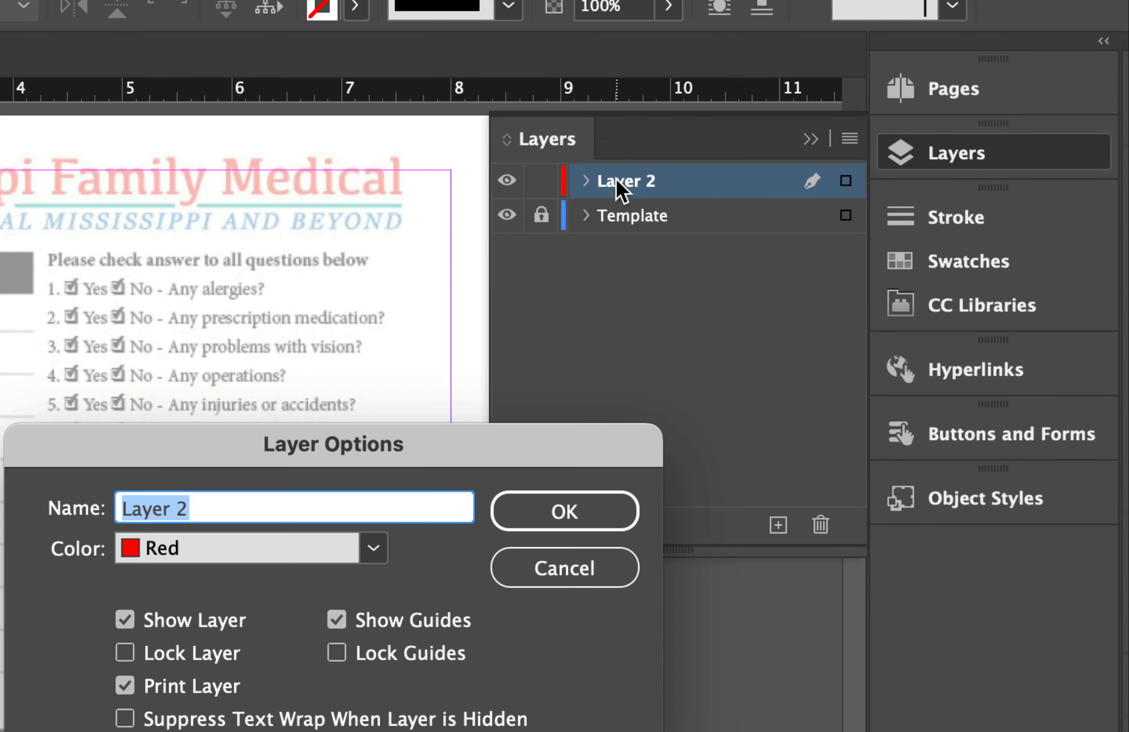
type("Design")
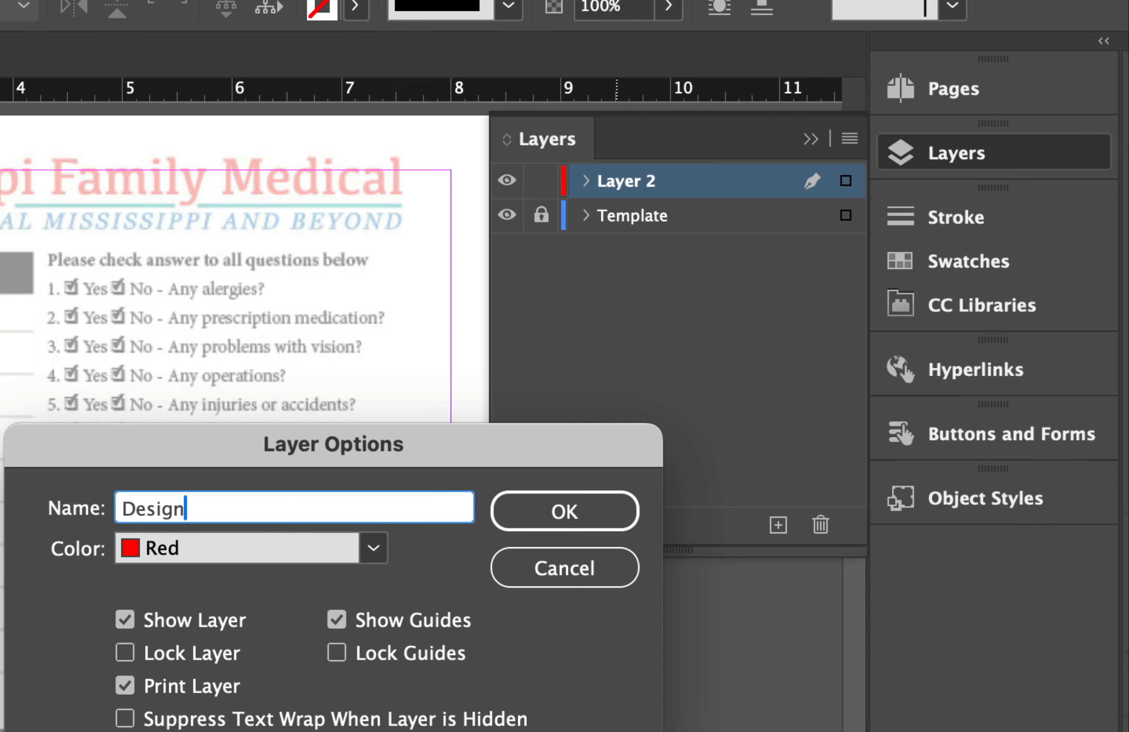
key("Return")
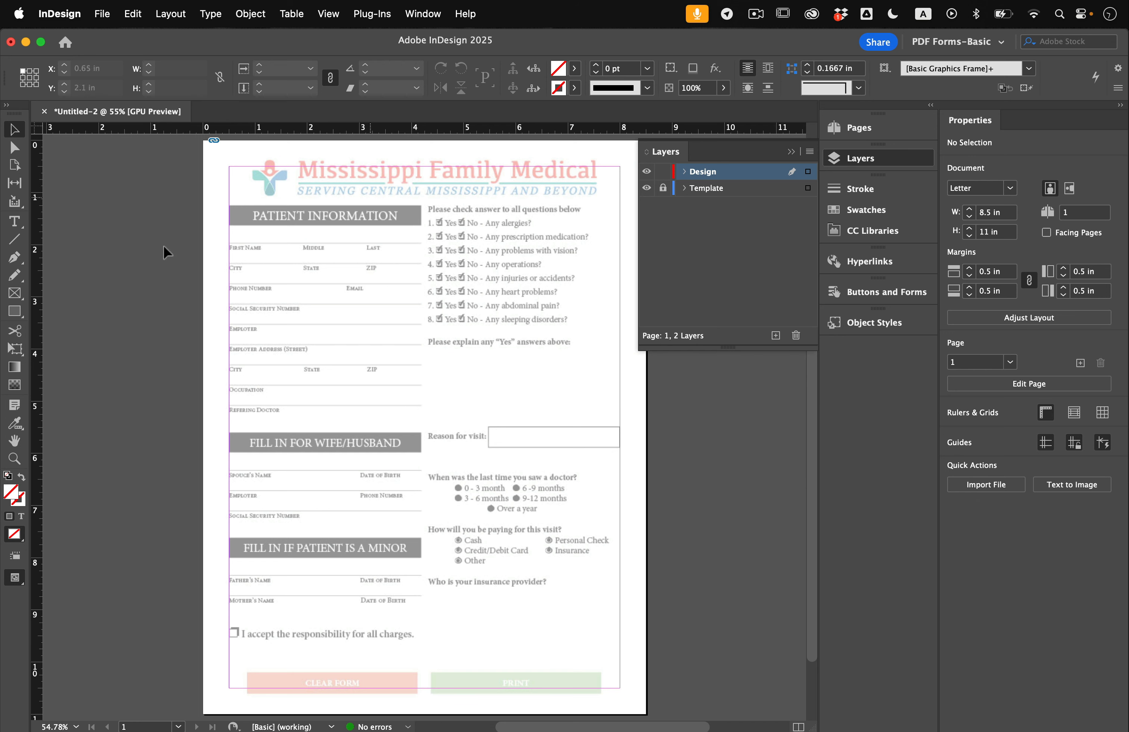
Step: Place MSMedicalLogo.eps from the Interactive Form folder on the Design layer, about 7.19 in wide across the page's top
left_click(102, 14)
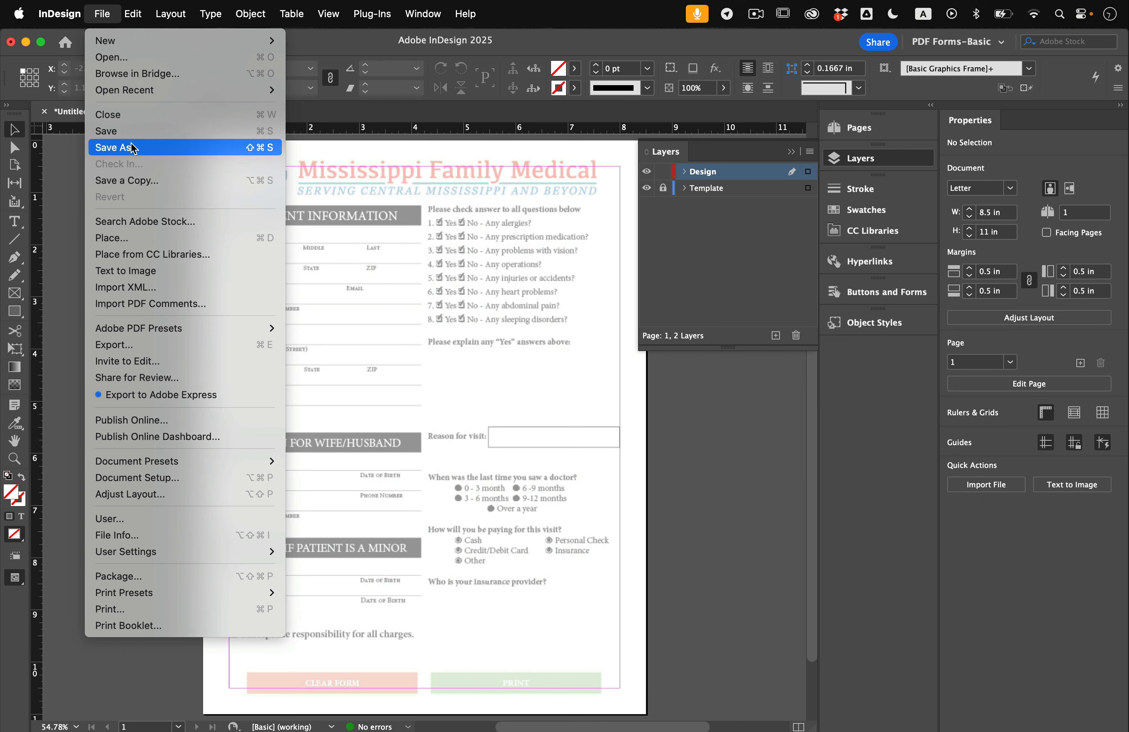
left_click(151, 237)
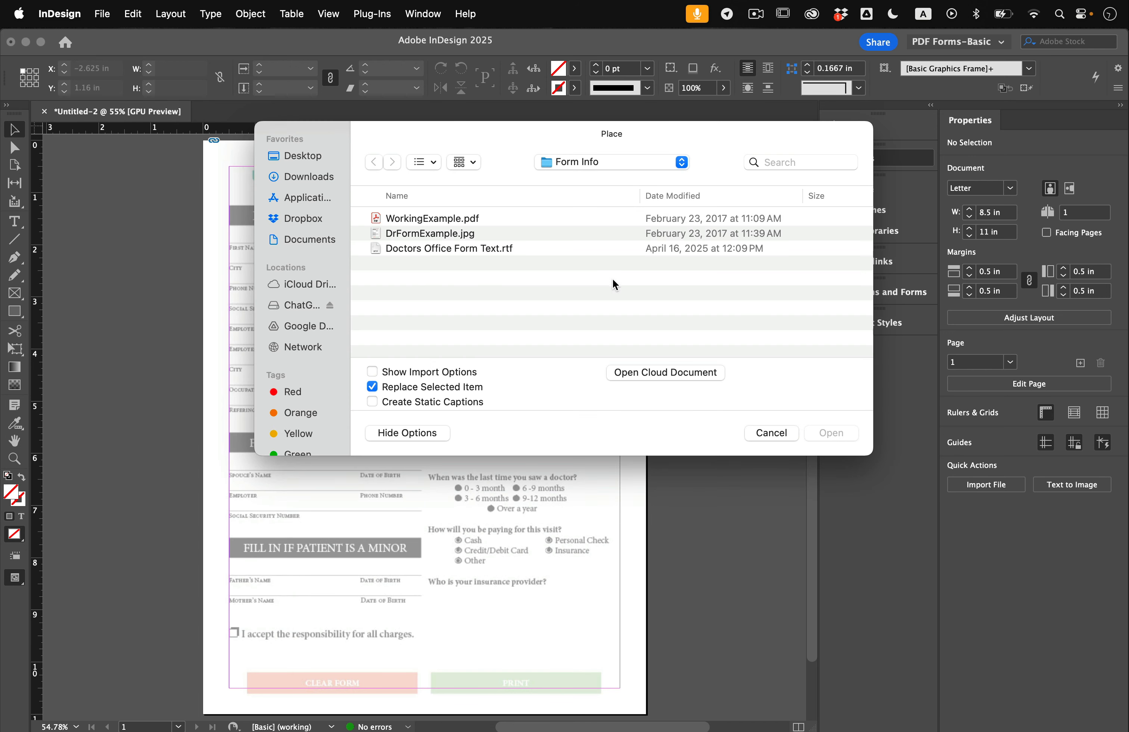
left_click(551, 162)
left_click(570, 178)
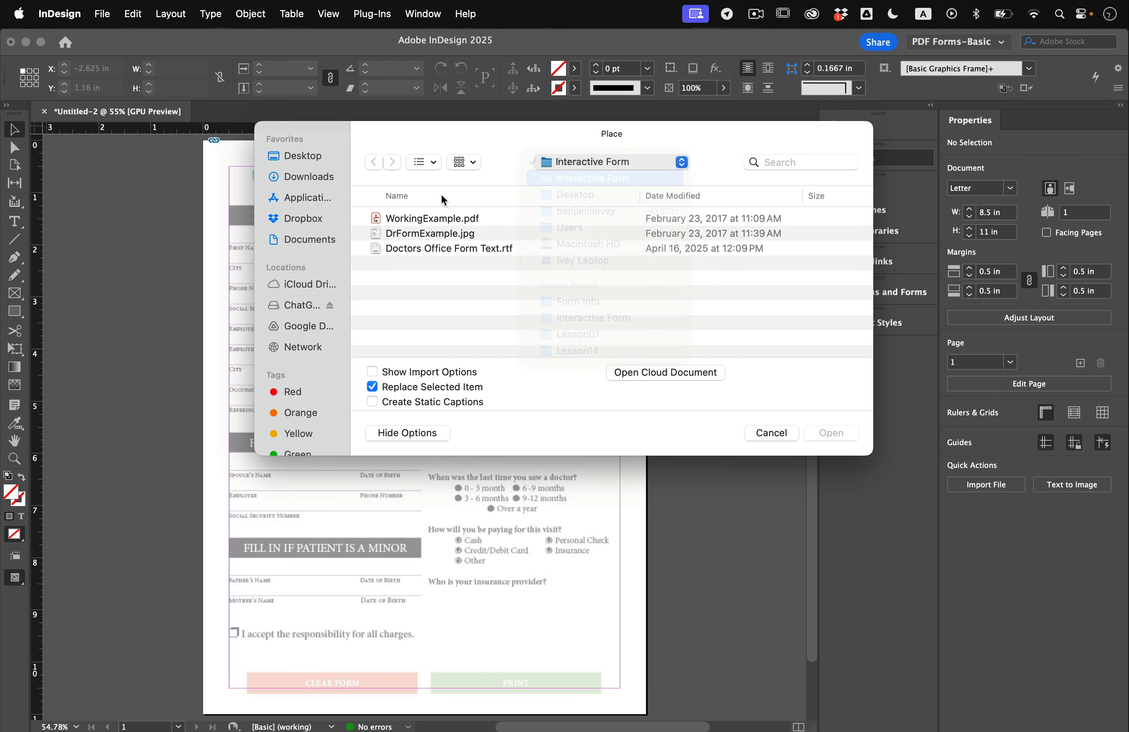
left_click(415, 309)
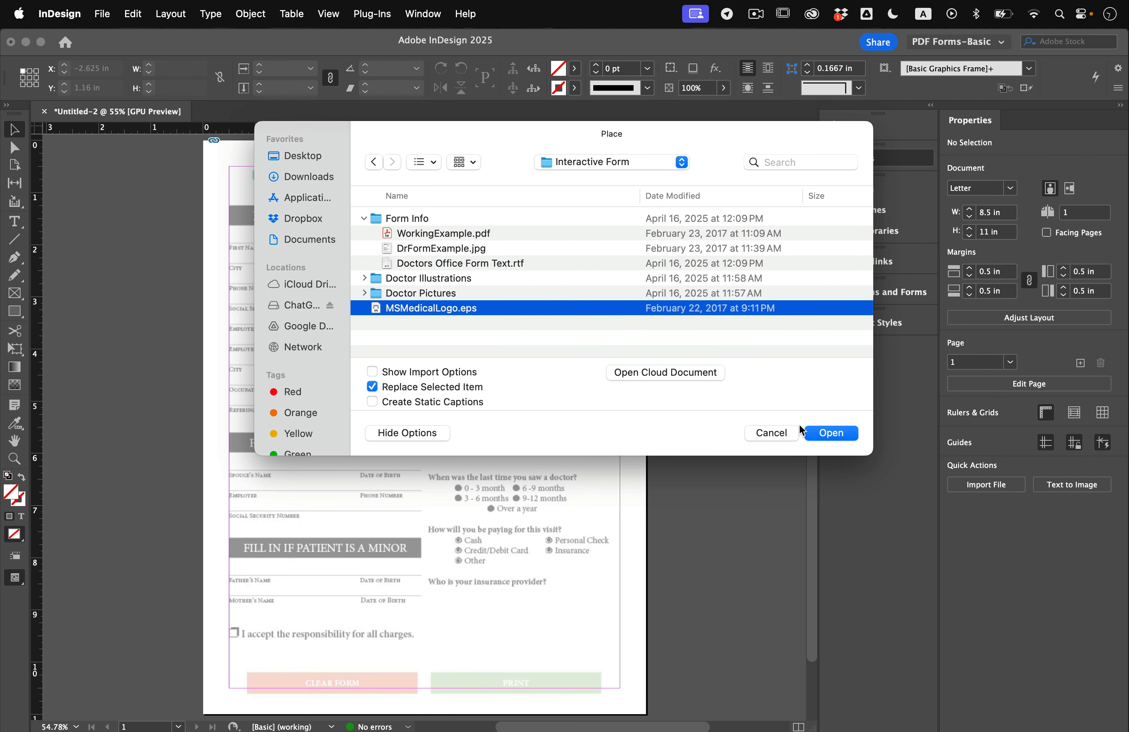
left_click(810, 433)
left_click_drag(238, 156, 613, 252)
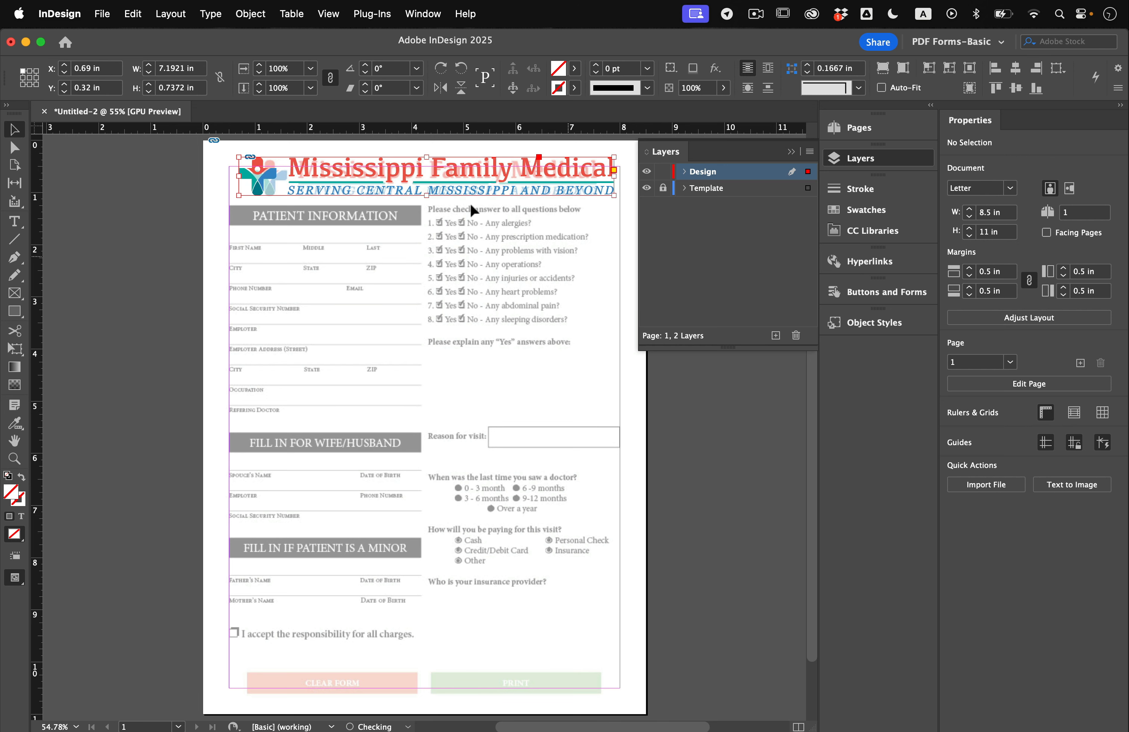
Step: Move and nudge the placed logo over the template's logo, to about X 0.6761 in, Y 0.3617 in
left_click_drag(445, 183, 445, 187)
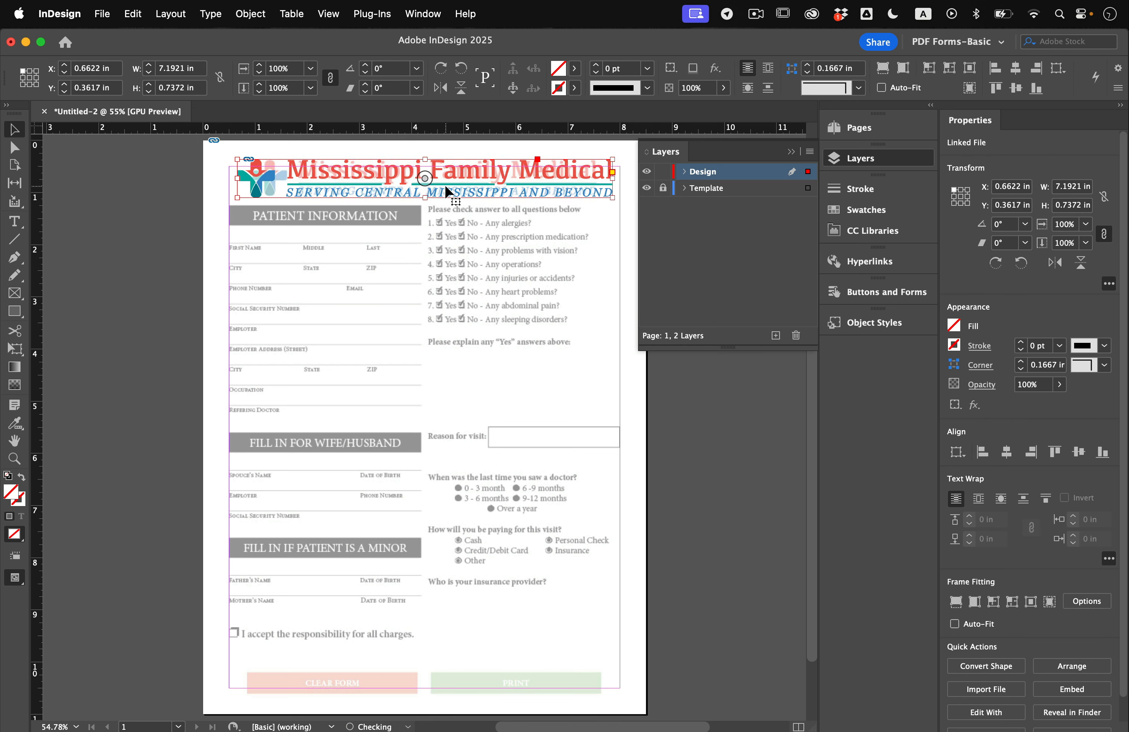
key("Right")
key("Down")
key("Up")
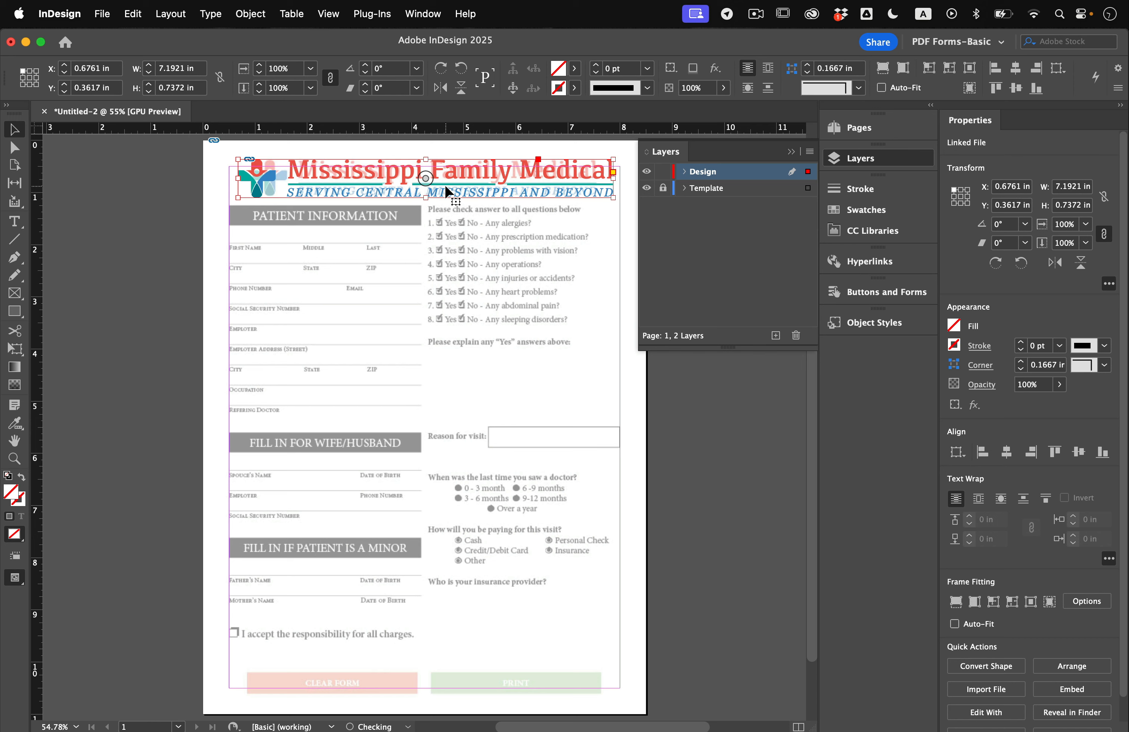
left_click(206, 245)
Step: Draw a text frame about 3.67 x 0.43 in over the template's first heading bar and enter "Patient Information" in it
scroll(162, 228, "up", 2)
scroll(160, 223, "up", 3)
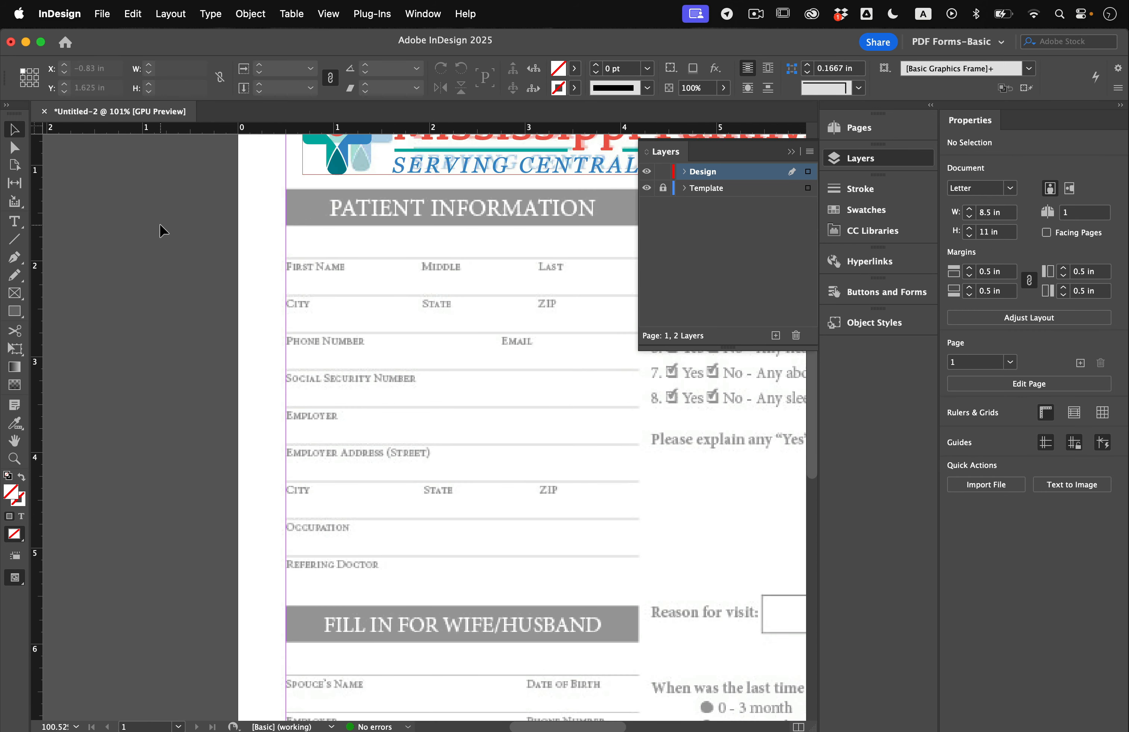
scroll(161, 246, "down", 2)
scroll(161, 246, "right", 1)
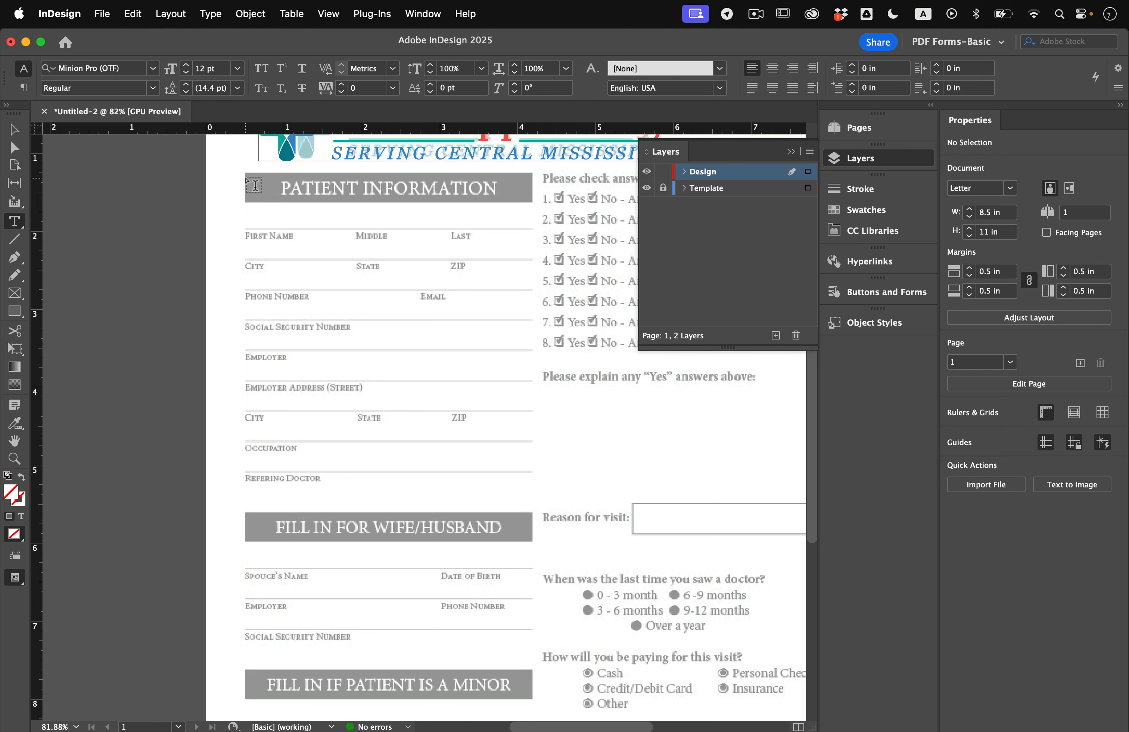
left_click_drag(246, 172, 532, 205)
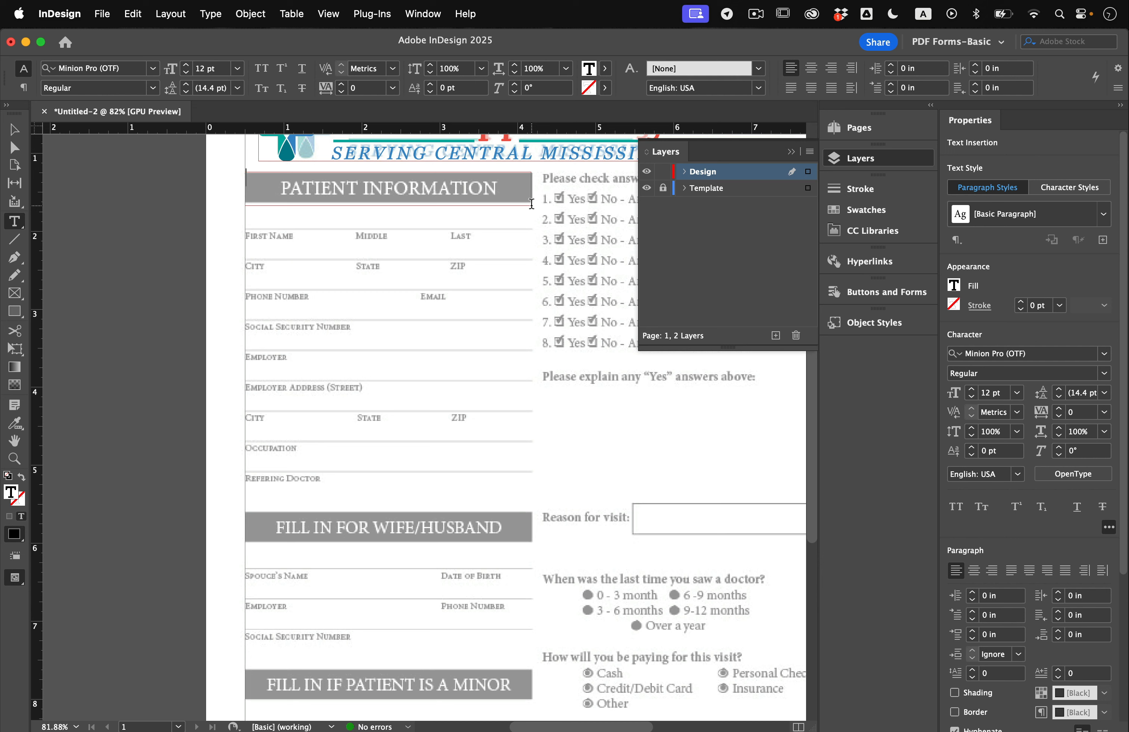
type("Patient Informatio")
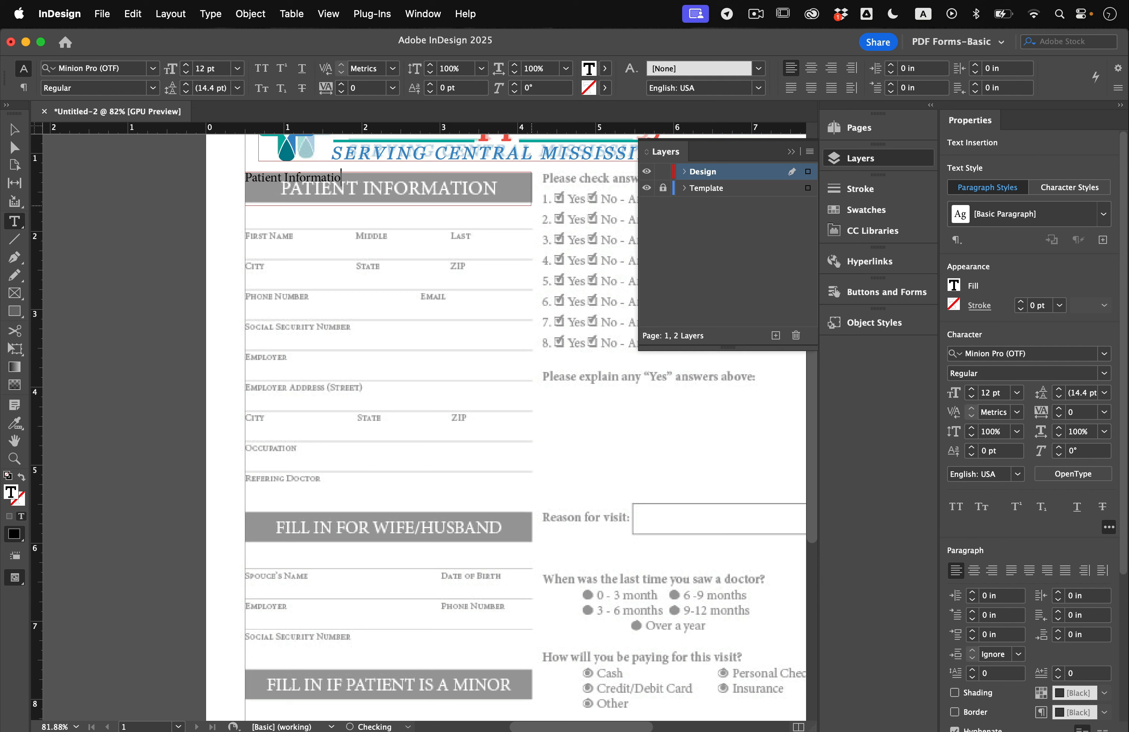
type("n")
Step: Format the "Patient Information" heading text as all caps and align it to the centre
key("super+a")
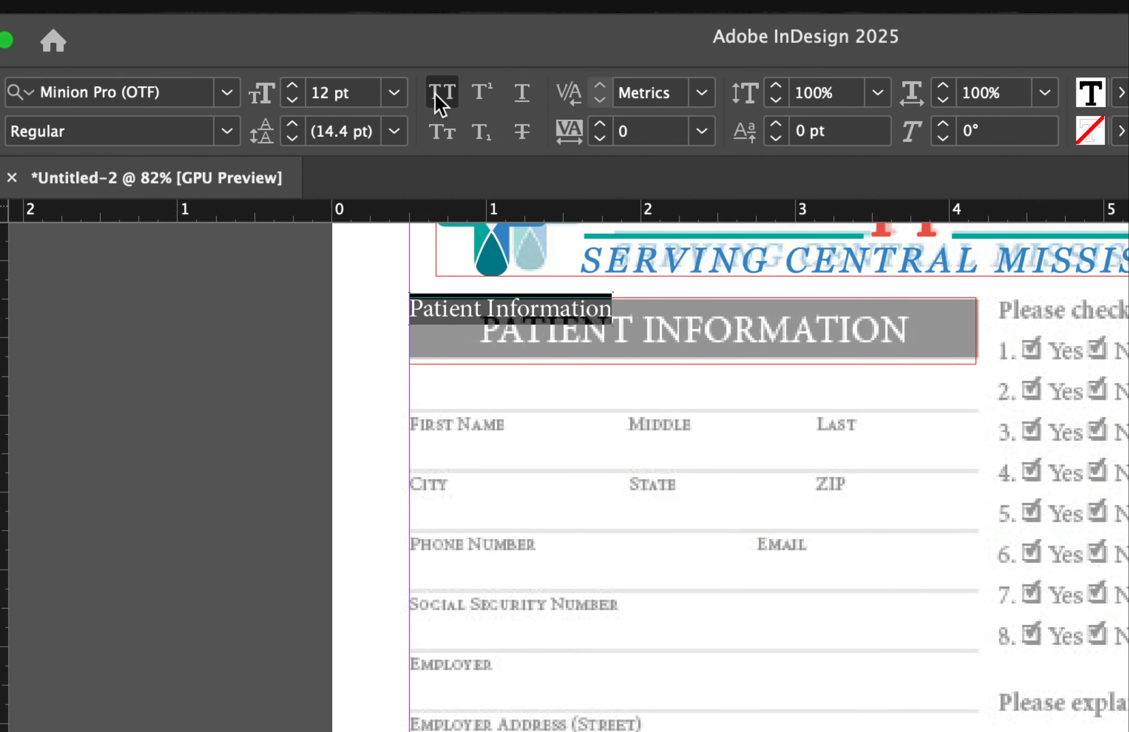
left_click(260, 70)
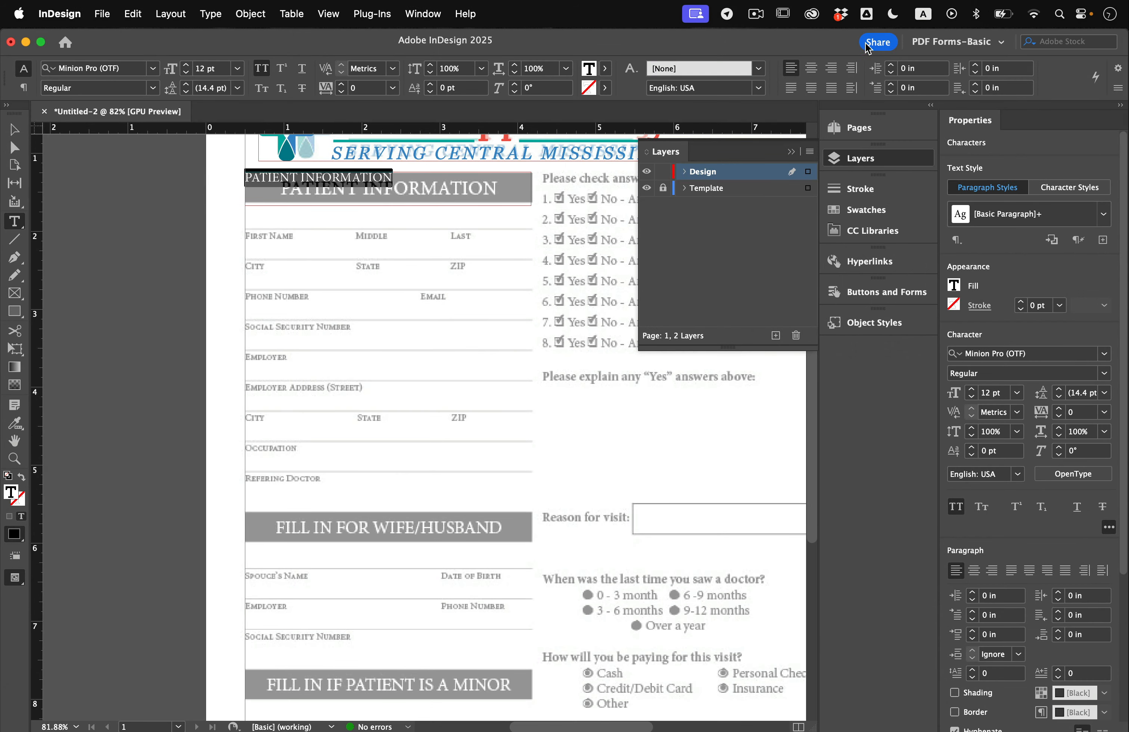
left_click(812, 68)
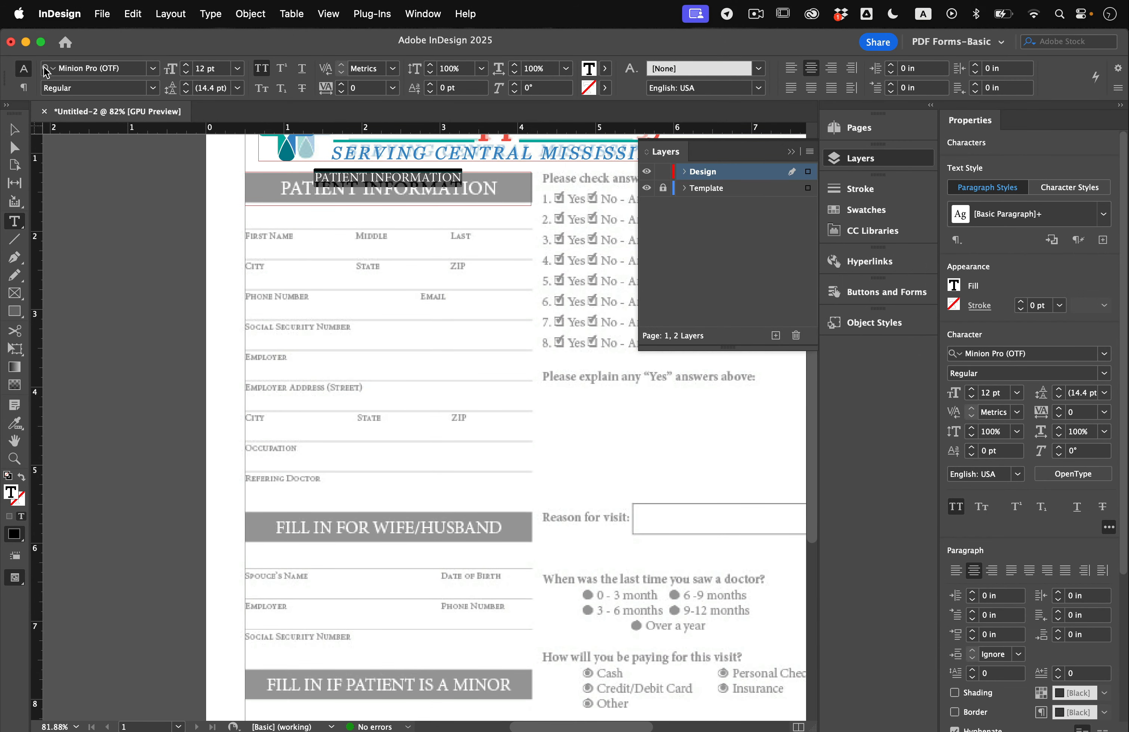
Step: Set the heading text frame's vertical justification to Center in Text Frame Options
left_click(251, 13)
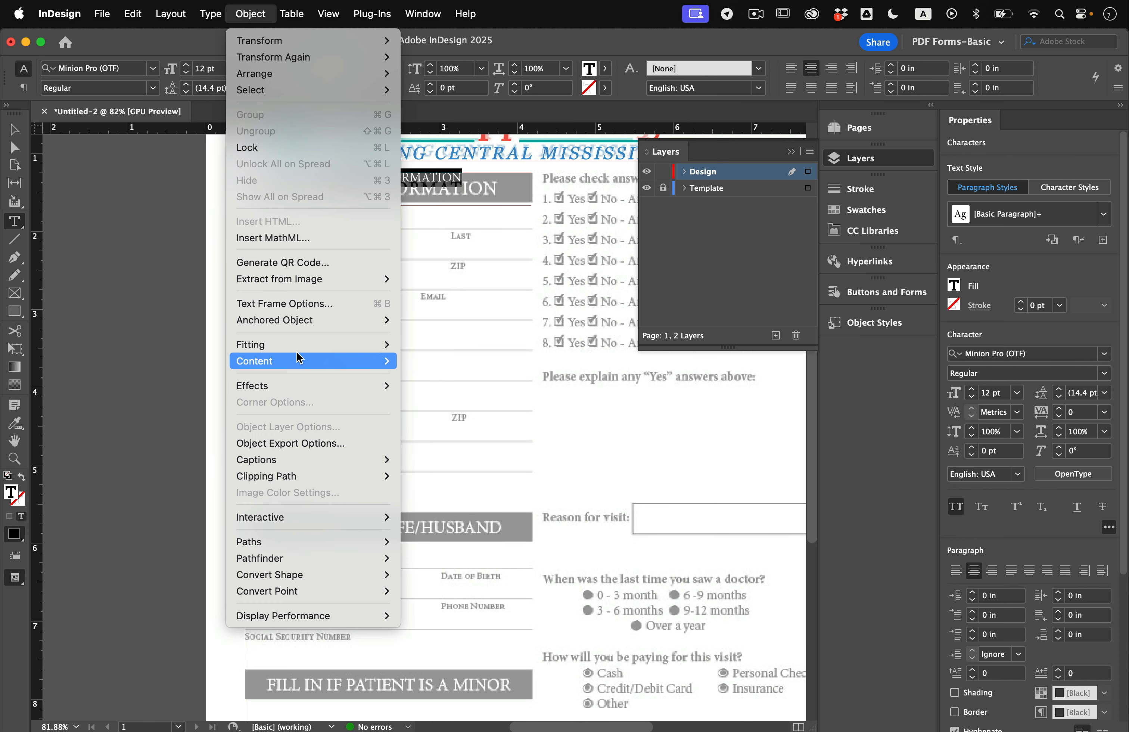
left_click(300, 303)
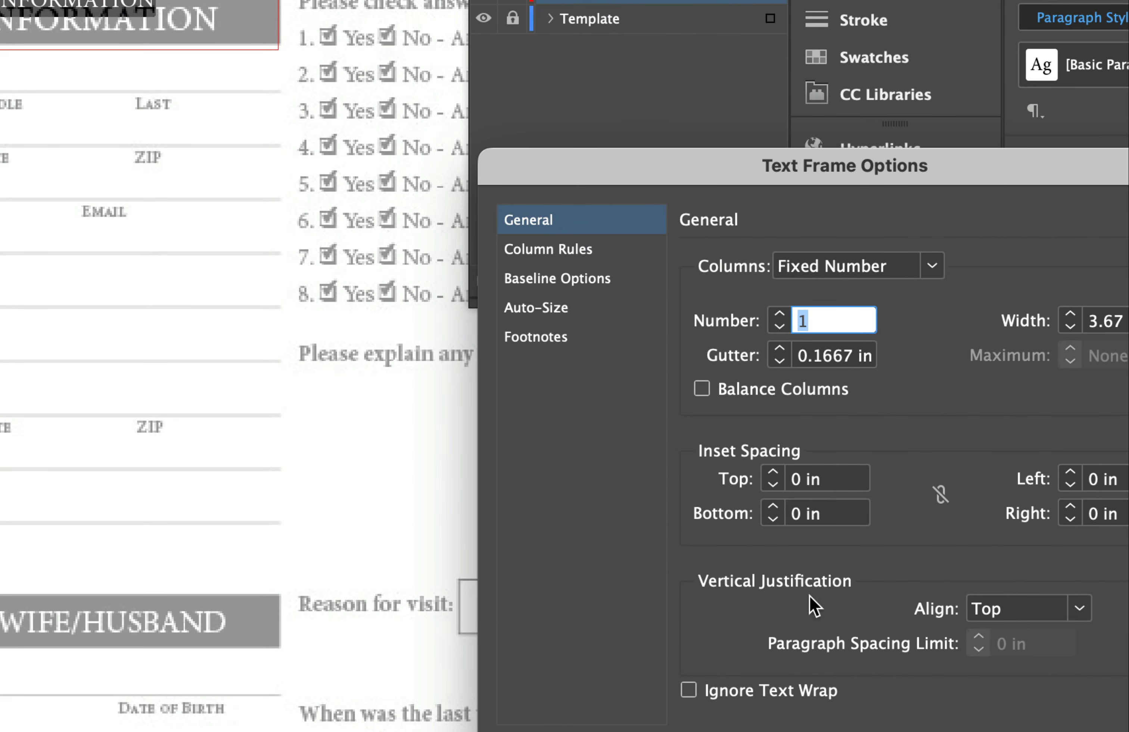
left_click(995, 609)
left_click(1006, 665)
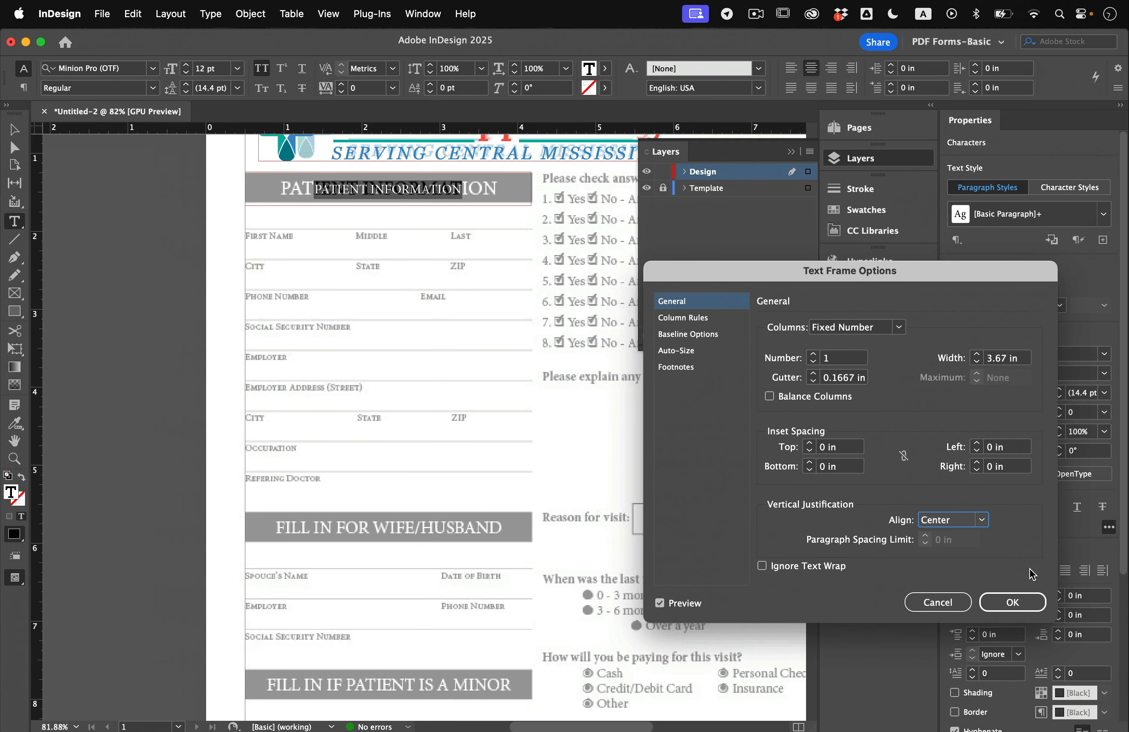
left_click(1019, 602)
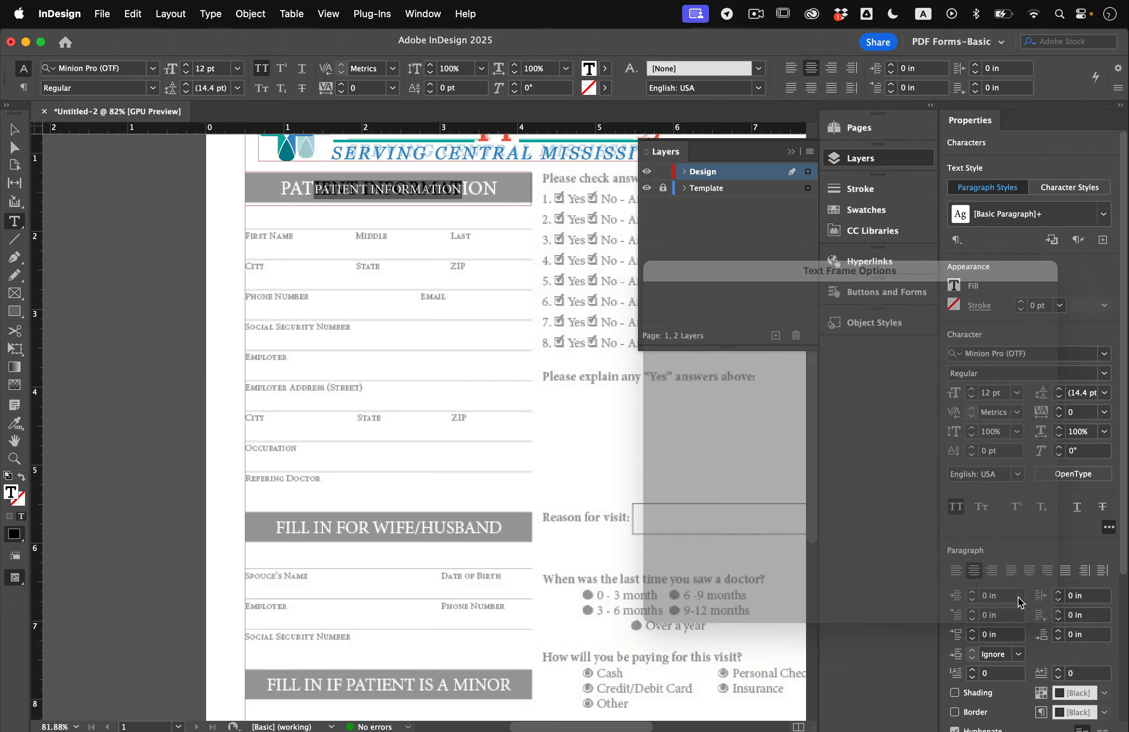
Step: Enlarge the "Patient Information" heading text to 18 pt to match the template, then deselect the frame
key("super+shift+period")
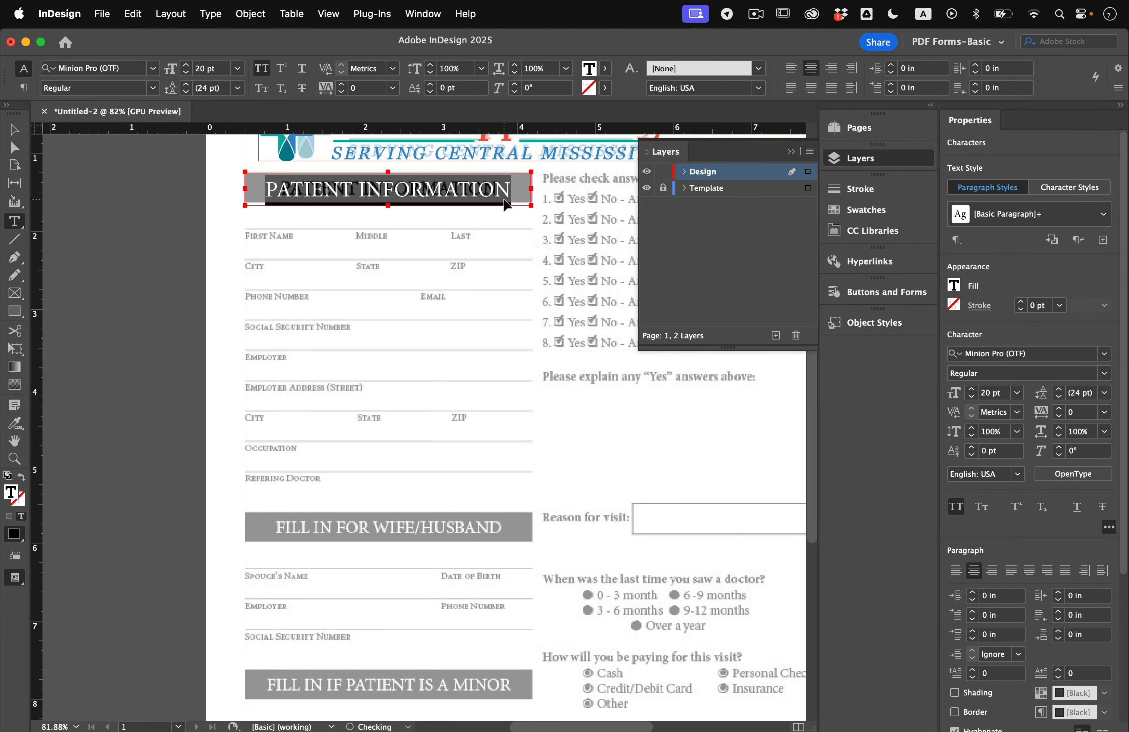
key("super+shift+comma")
left_click(14, 129)
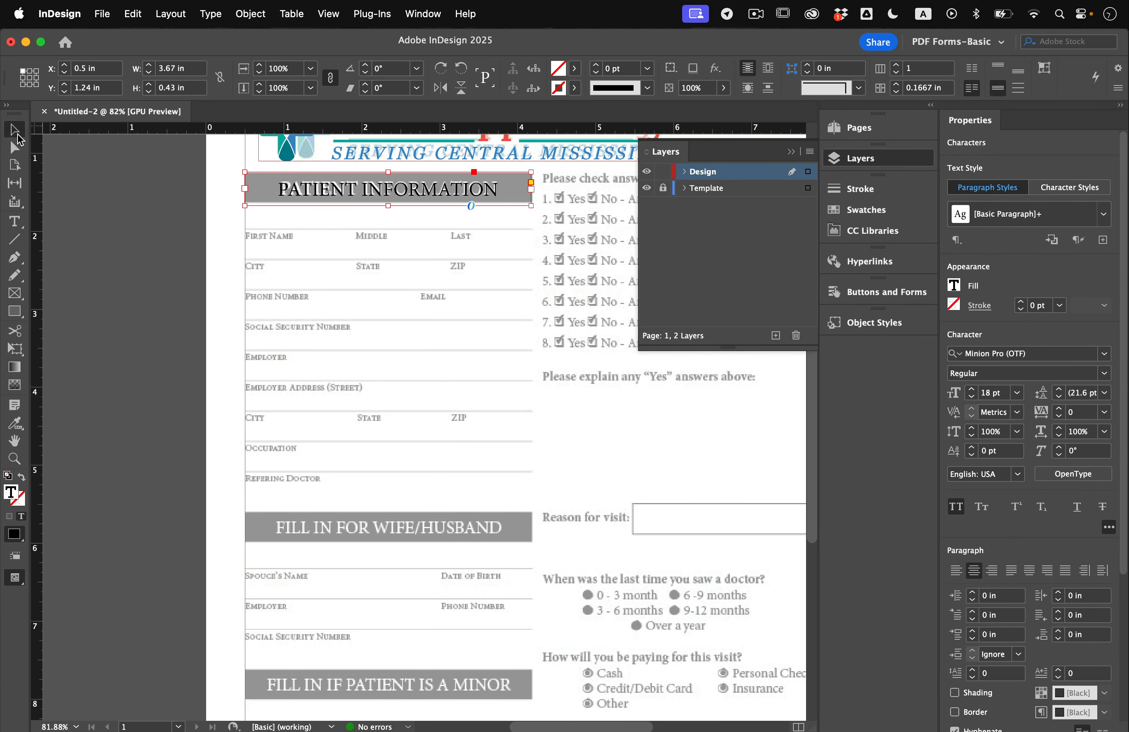
left_click(111, 182)
Step: Fill the "Patient Information" frame with [Black] and colour its text [Paper]
left_click(321, 200)
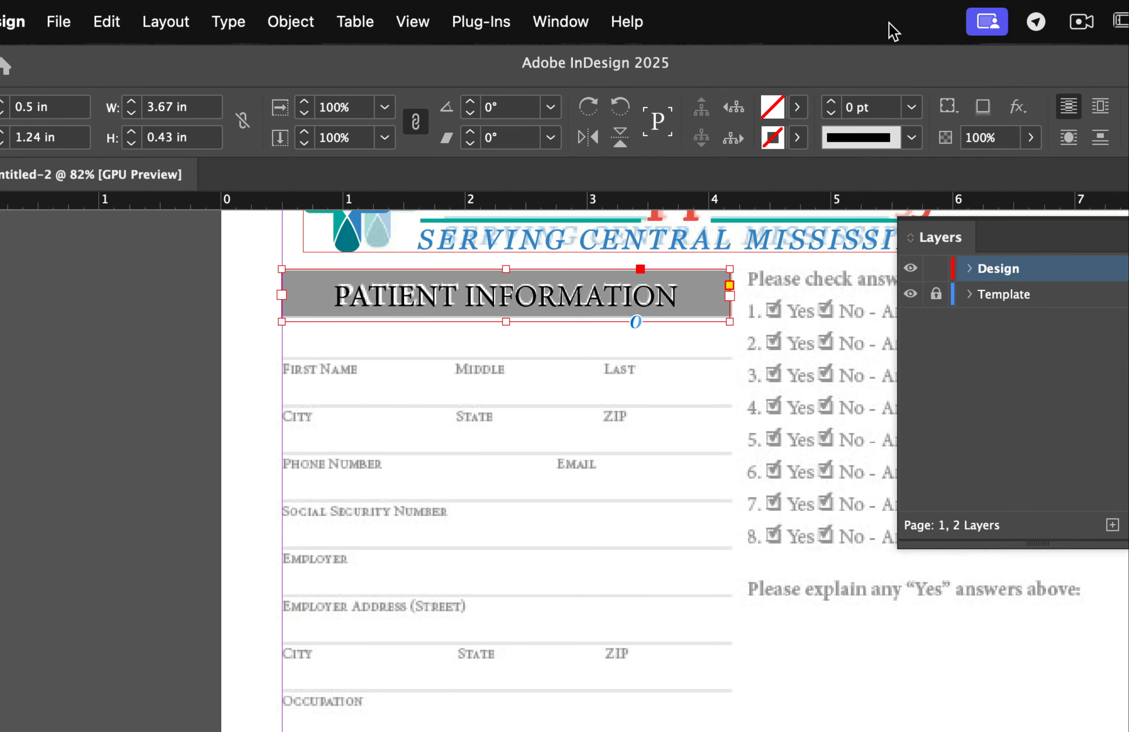
left_click(798, 107)
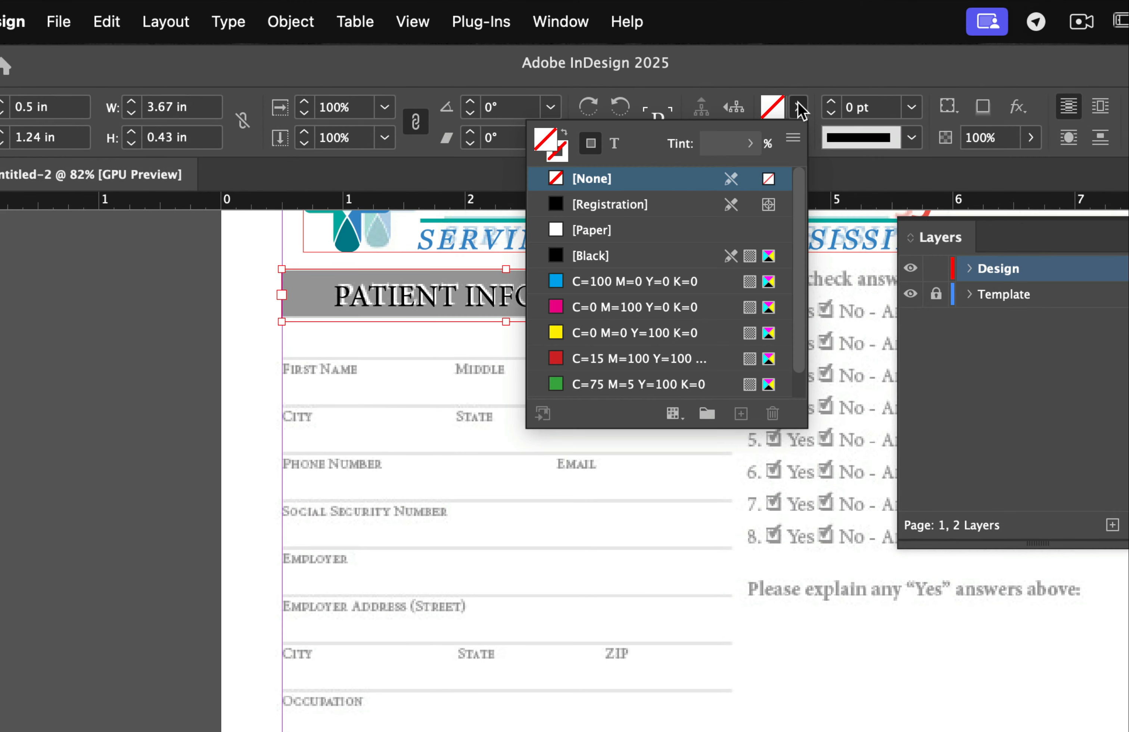
left_click(603, 259)
left_click(613, 143)
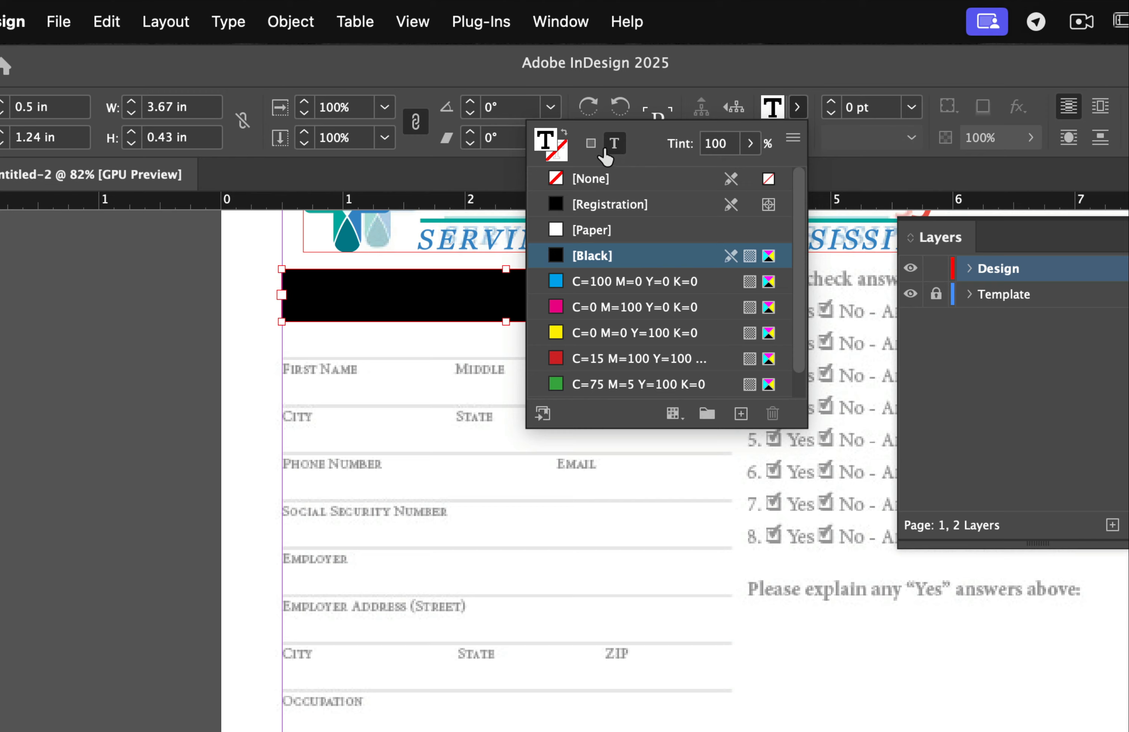
left_click(590, 230)
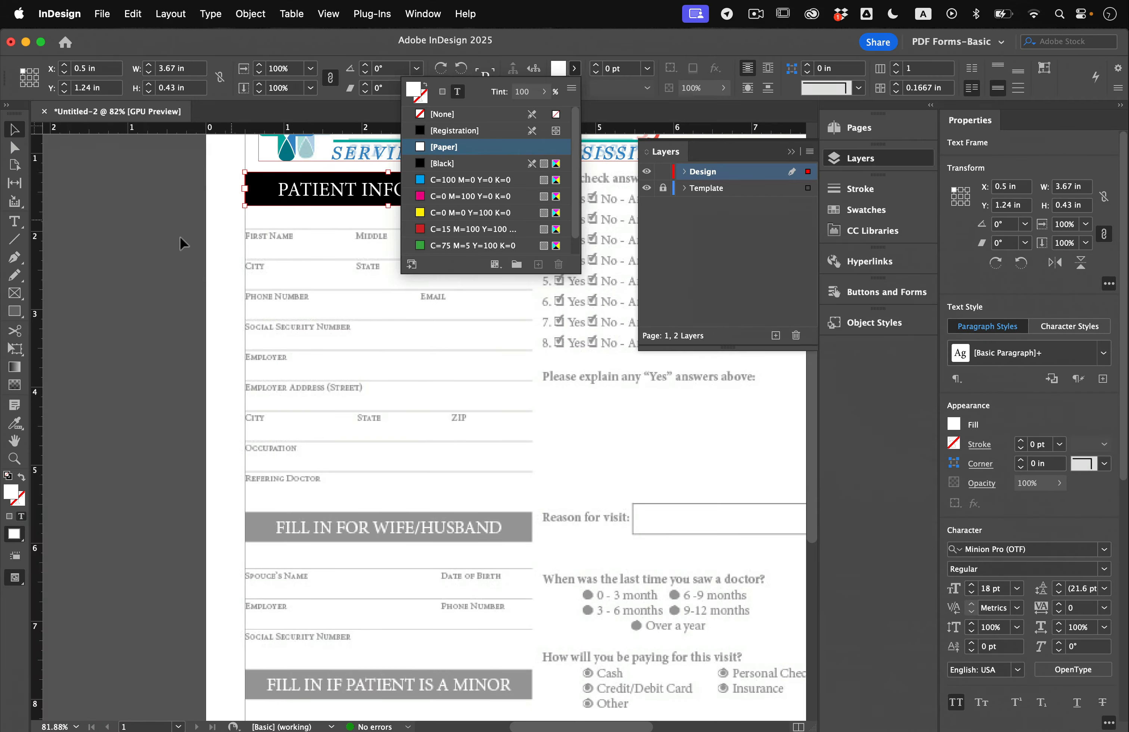
left_click(156, 377)
Step: Change the "Patient Information" heading's font style to Bold Italic
triple_click(461, 296)
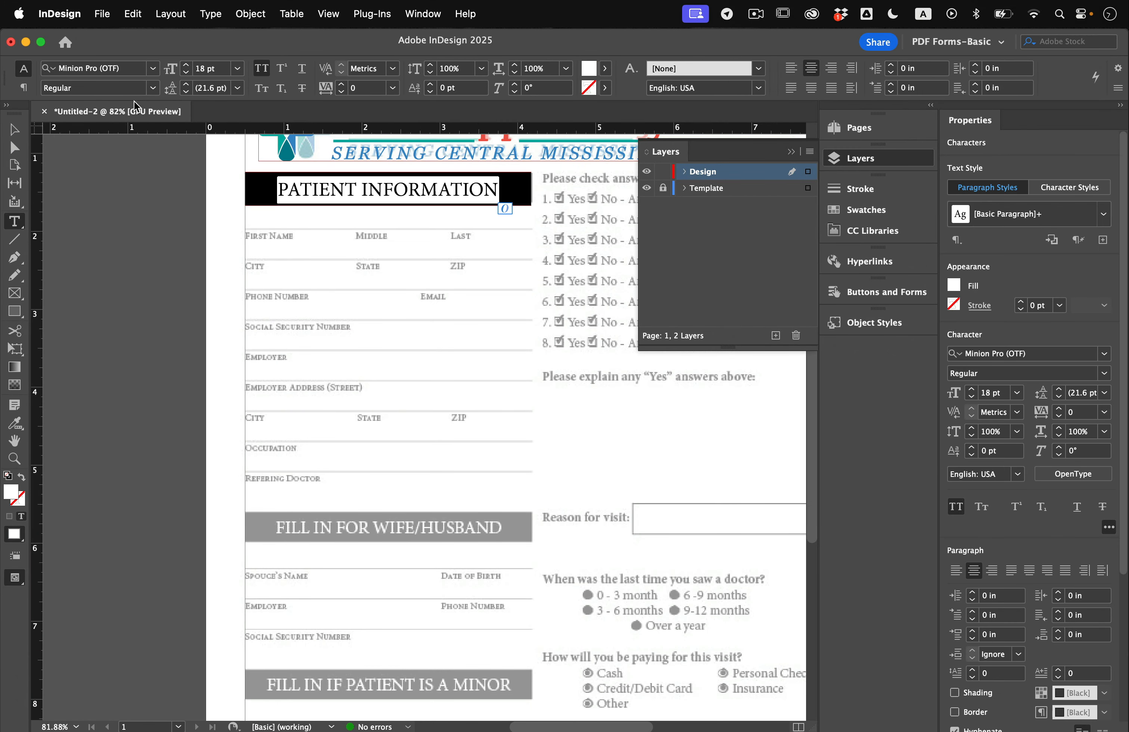
left_click(155, 90)
left_click(92, 134)
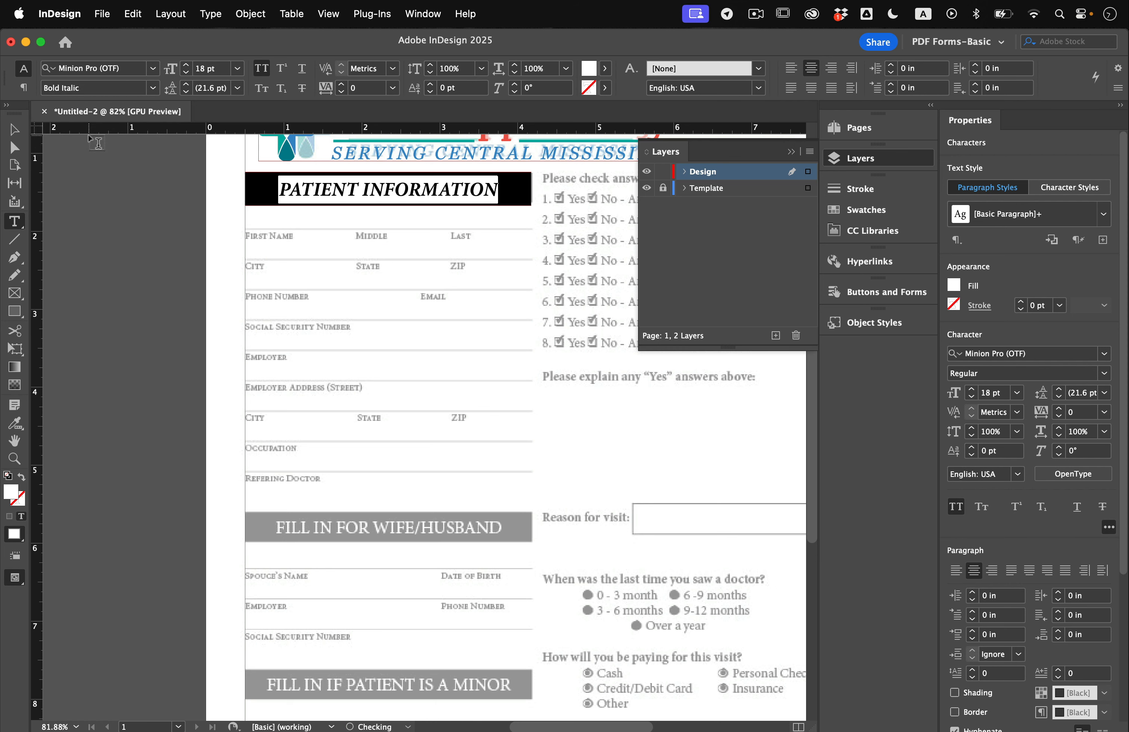
left_click(151, 230)
left_click(16, 130)
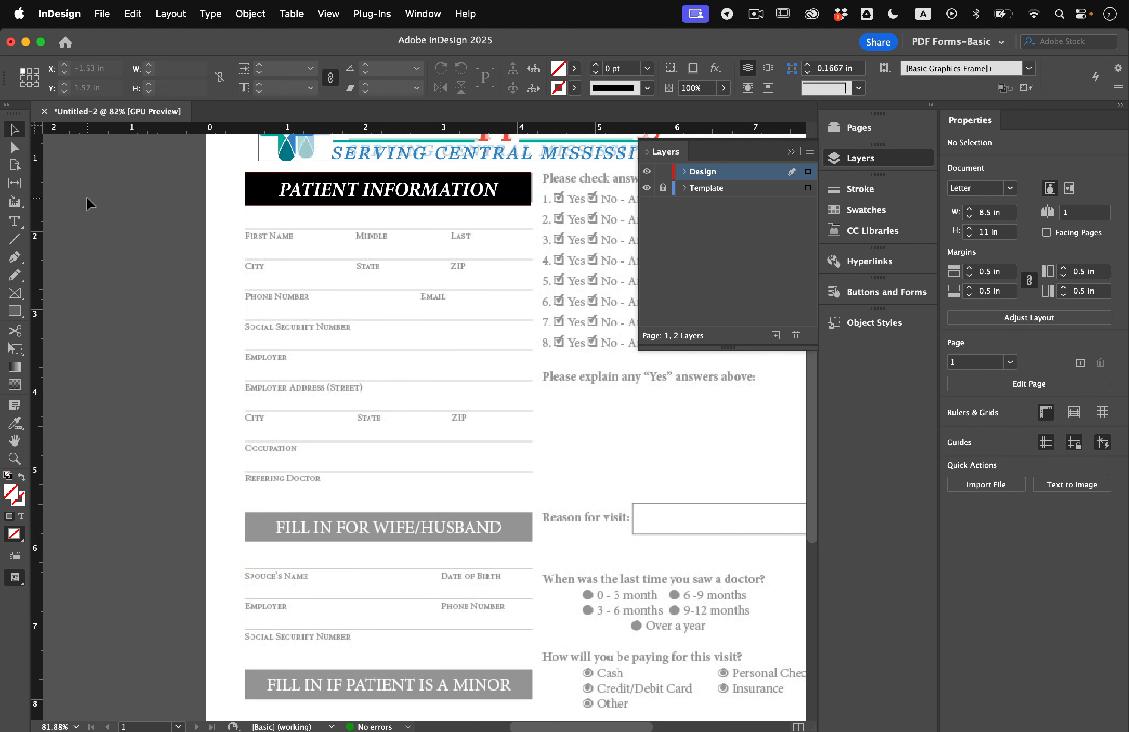
Step: Duplicate the heading bar straight down to about Y 5.14 in and replace the copy's text with "FILL IN FOR WIFE/HUSBAND"
left_click(317, 191)
left_click_drag(323, 193, 328, 501)
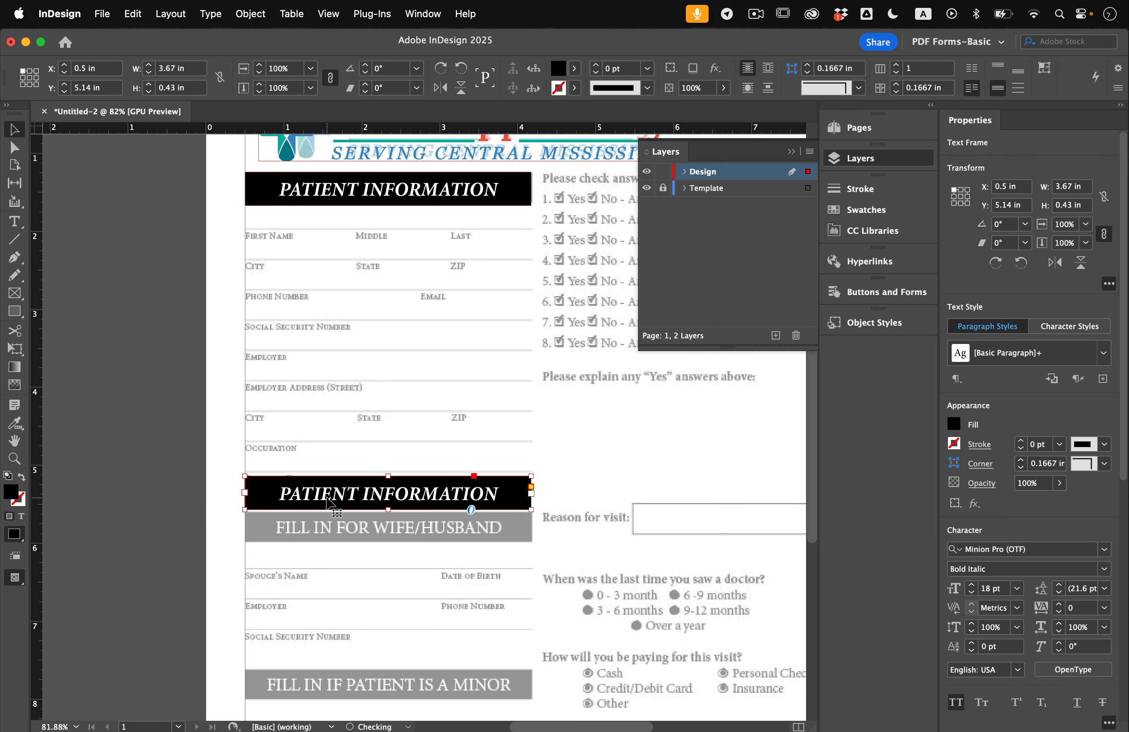
scroll(288, 600, "up", 3)
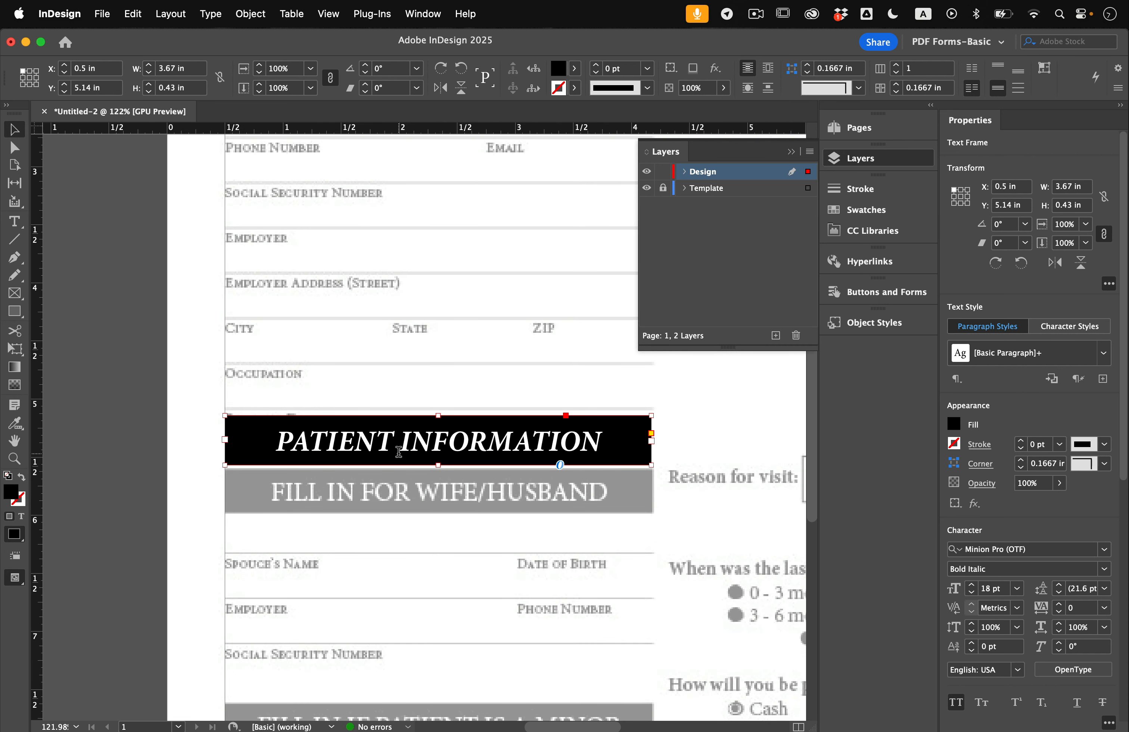
triple_click(402, 456)
type("FILL IN FO")
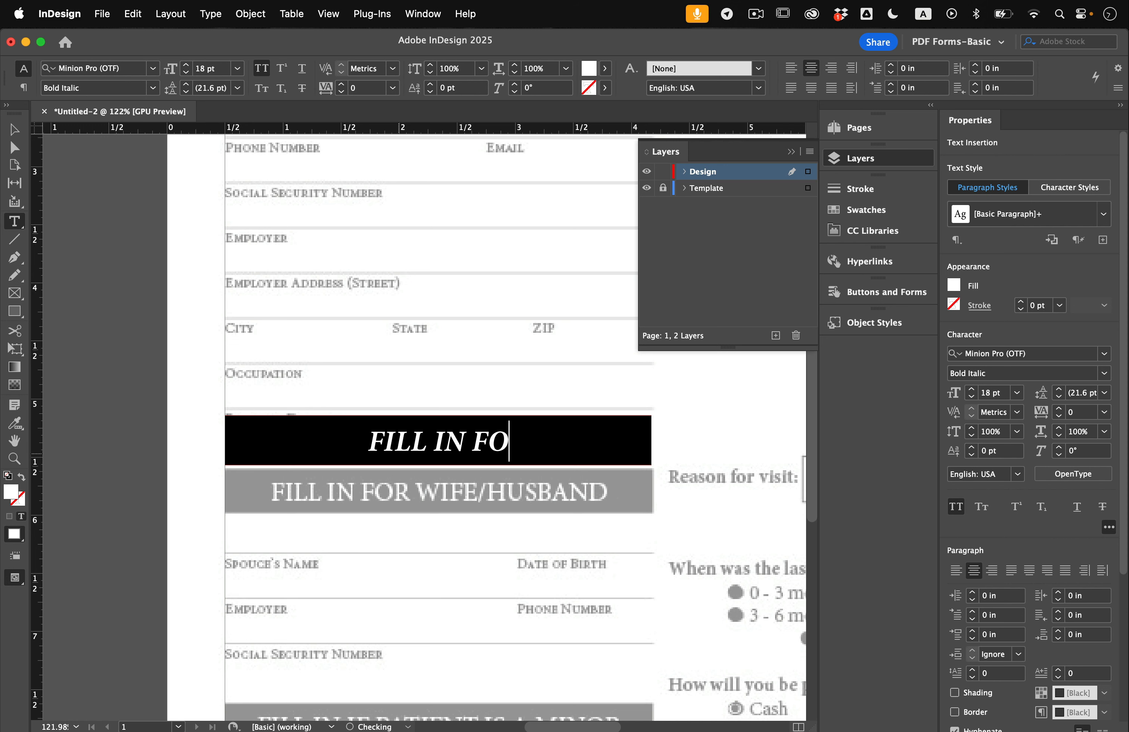
type("R WIFE/HUSBAND")
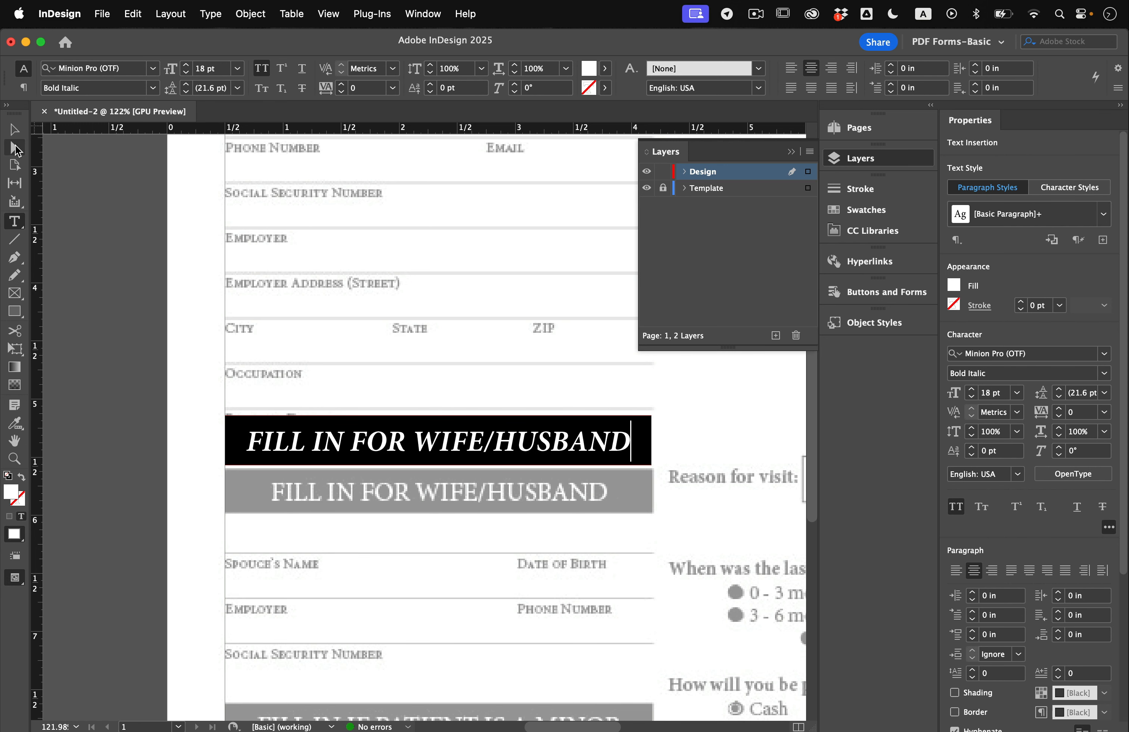
Step: Duplicate the "FILL IN FOR WIFE/HUSBAND" bar down to just above the template's minor heading and replace its text with "FILL IN IF PATIENT IS A MINOR"
left_click(14, 129)
scroll(375, 542, "down", 3)
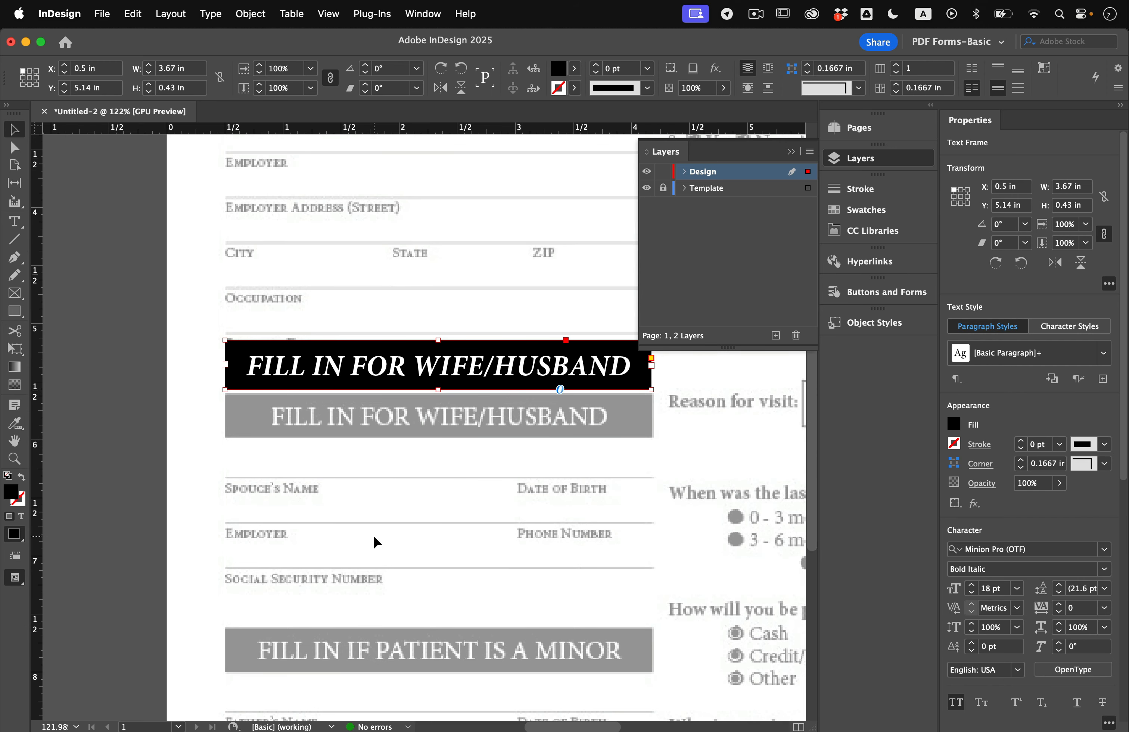
left_click_drag(340, 378, 369, 601)
double_click(369, 603)
key("super+a")
type("F")
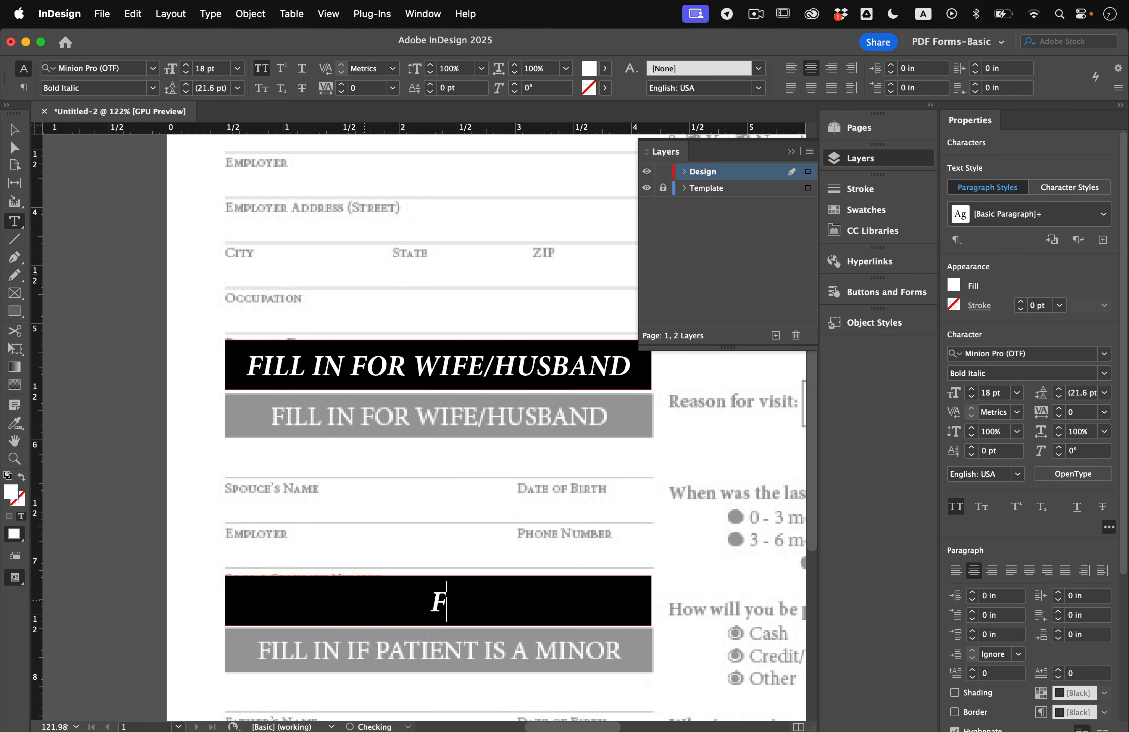
type("ILL IN IF P")
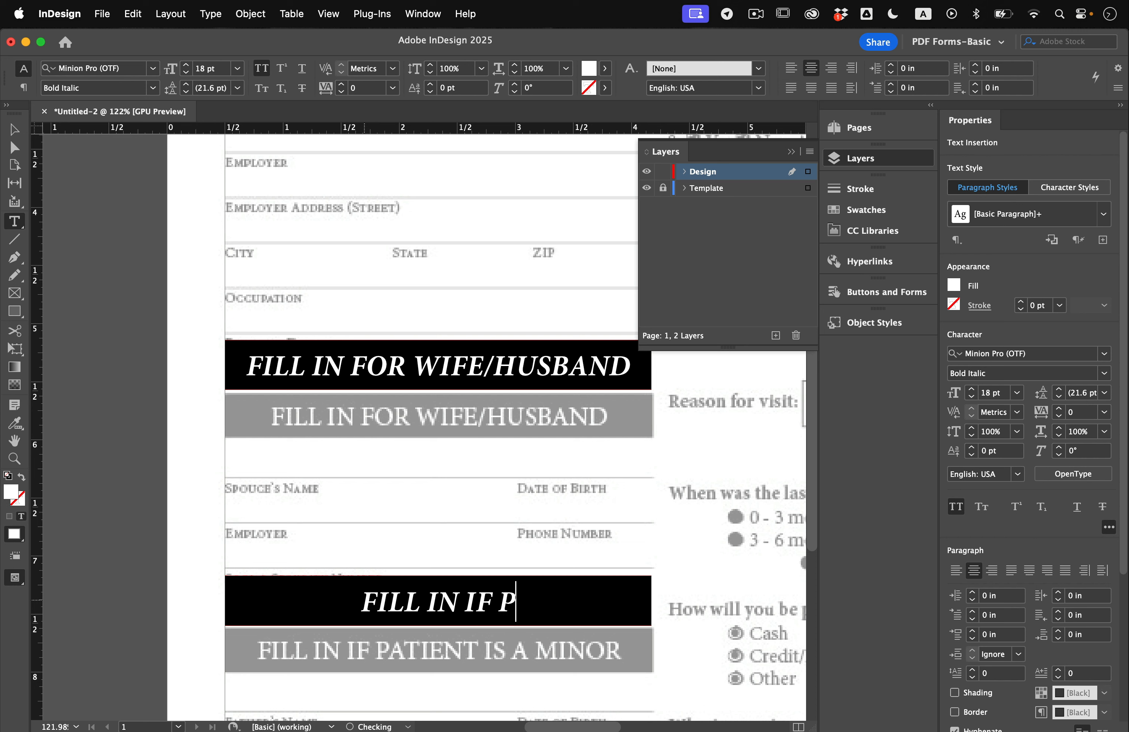
type("ATIENT IS A M")
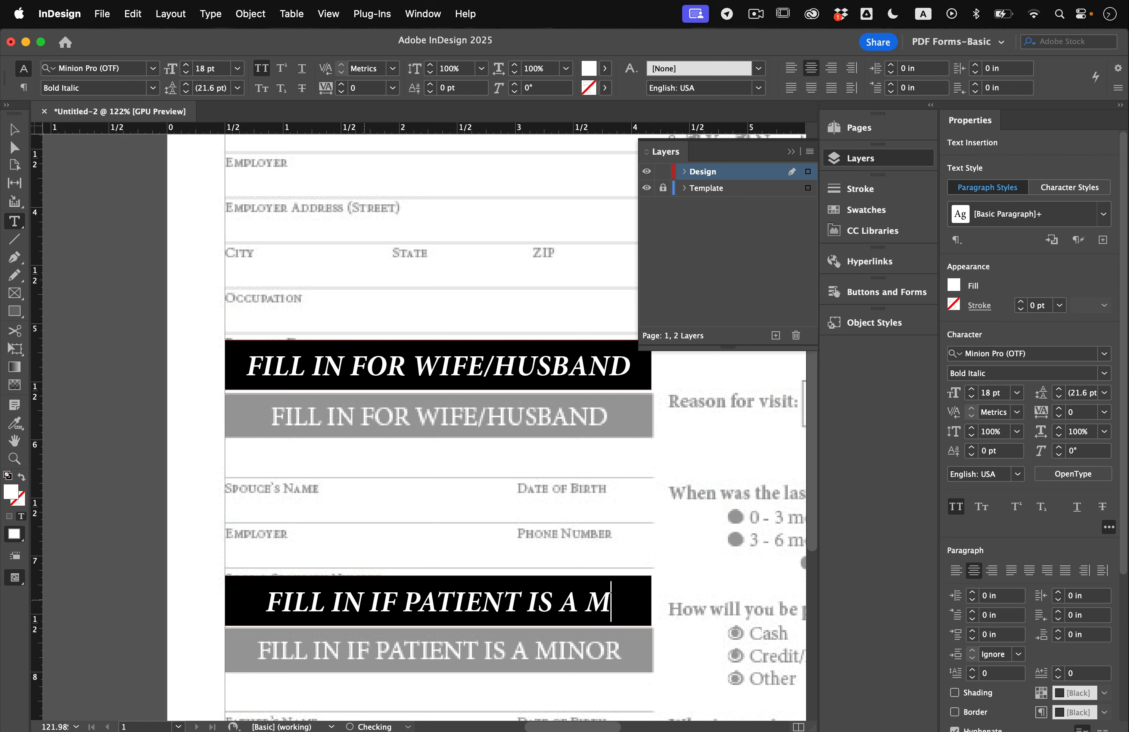
type("INOR")
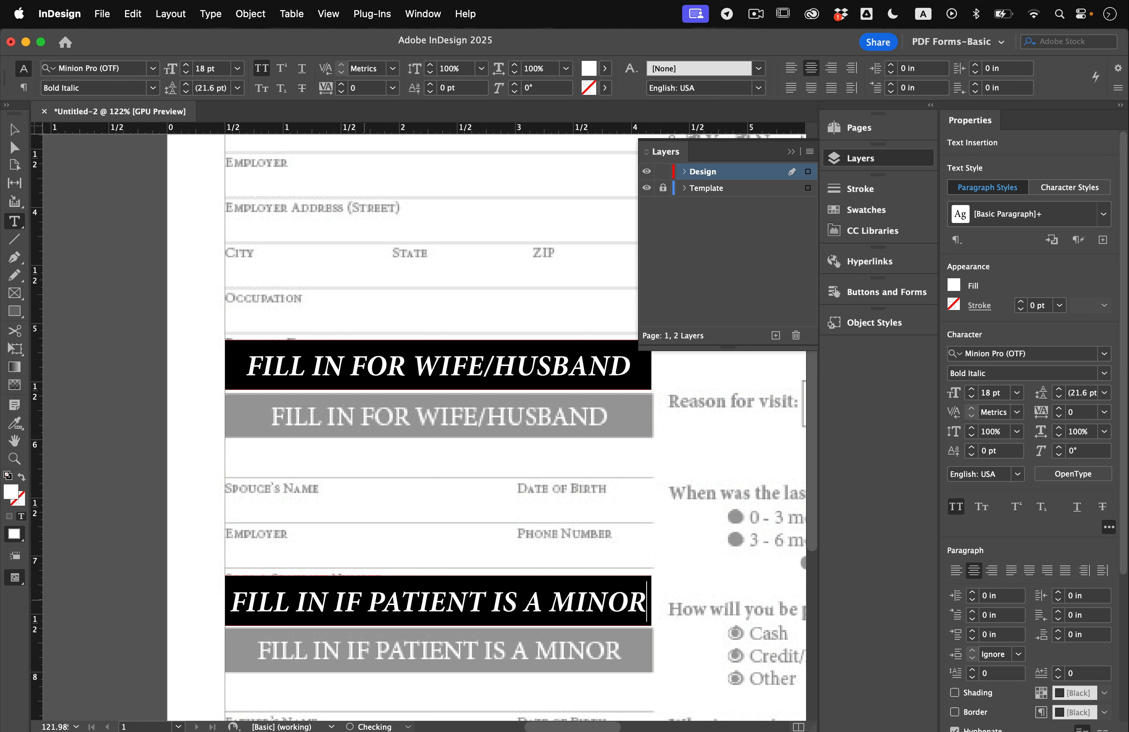
Step: Reduce the "FILL IN IF PATIENT IS A MINOR" heading text to 16 pt
key("super+a")
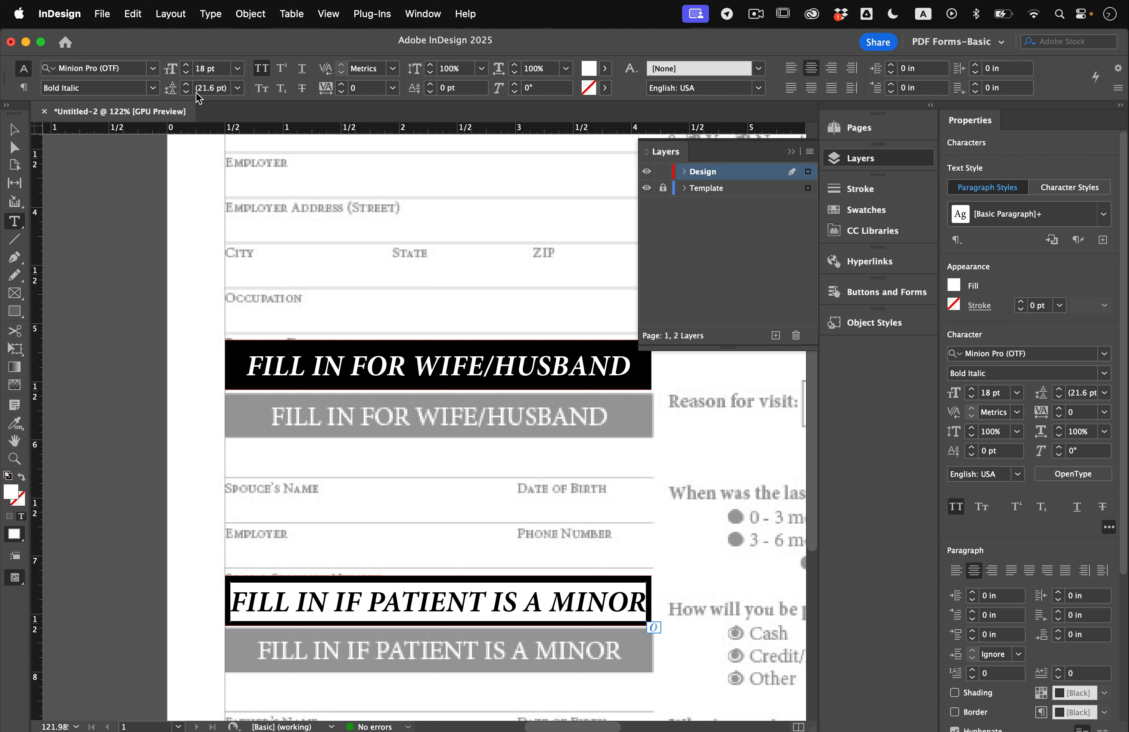
left_click(187, 72)
left_click(187, 72)
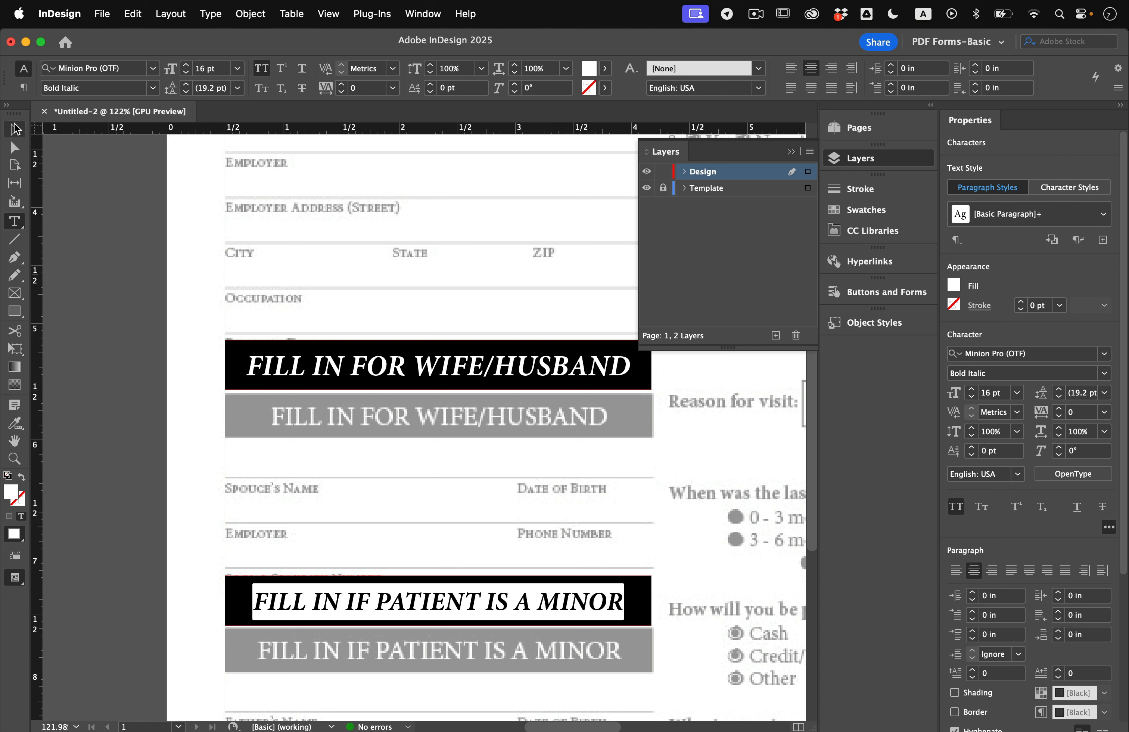
Step: Move the wife/husband and minor heading bars down over their template bars, placing the minor bar at about Y 7.58 in
left_click(14, 129)
left_click(156, 305)
left_click_drag(343, 376, 341, 427)
left_click_drag(320, 610, 321, 655)
Step: Switch to Finder, preview "Doctors Office Form Text.rtf" in the Form Info folder, and copy the labels from "First Name" through "Refering Doctor"
scroll(244, 540, "up", 10)
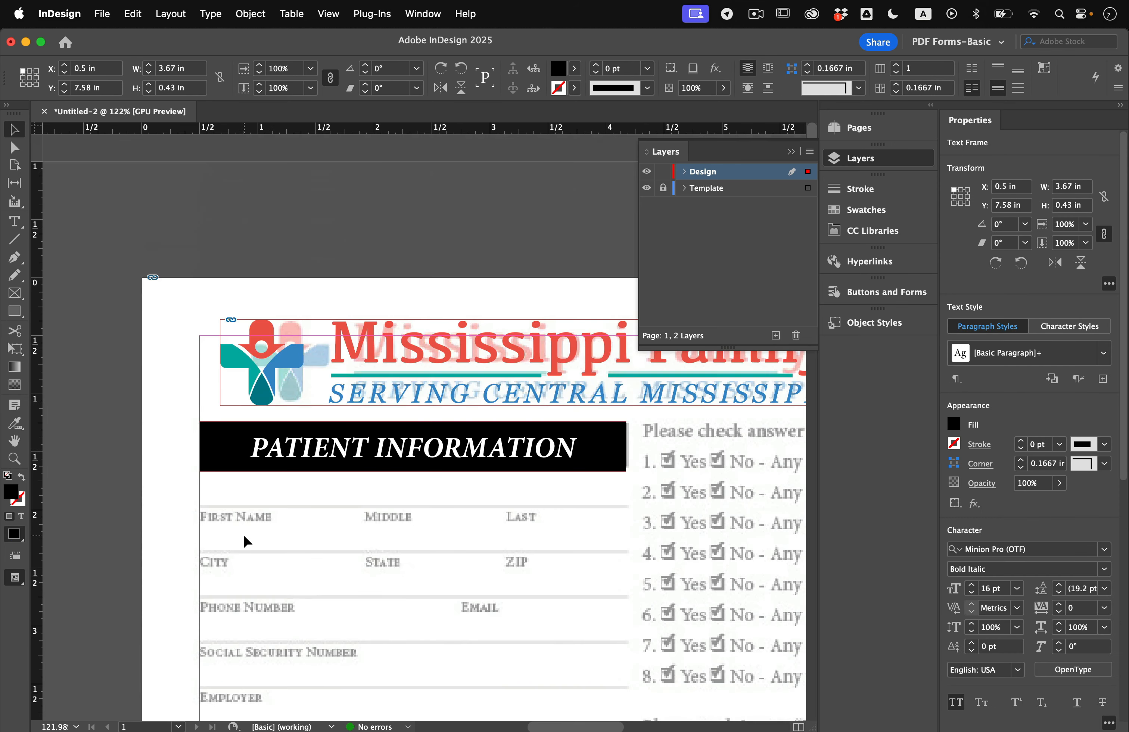
scroll(244, 540, "down", 5)
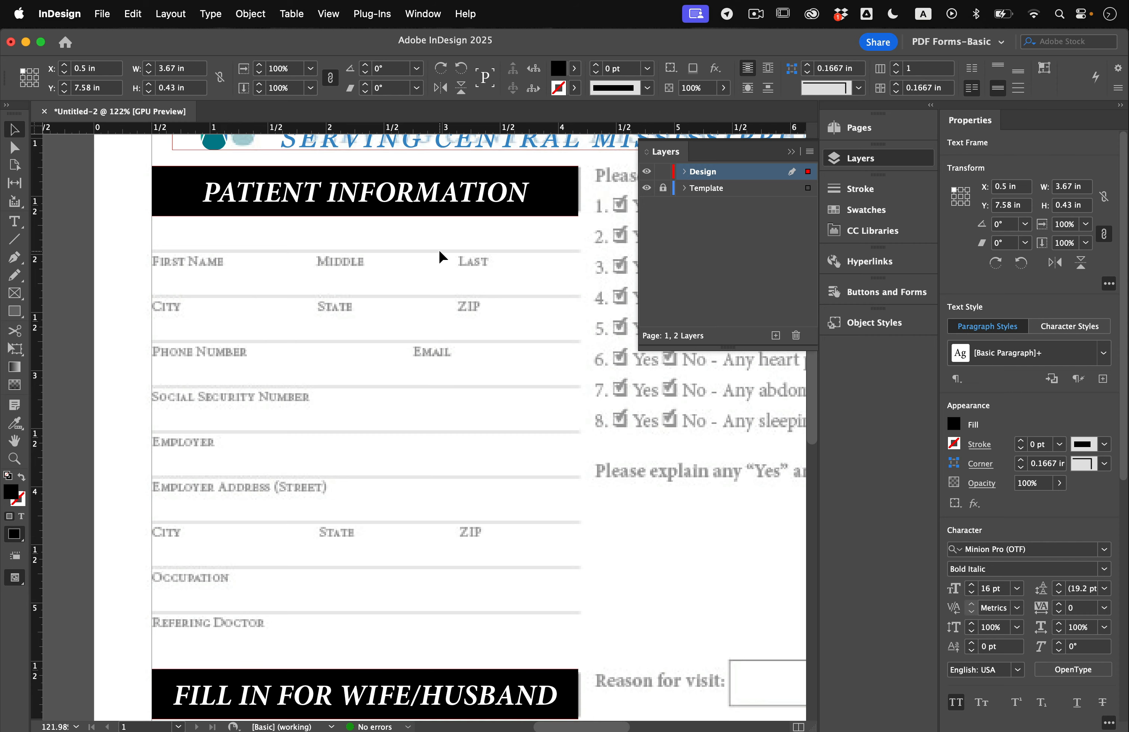
key("ctrl+Up")
left_click(227, 134)
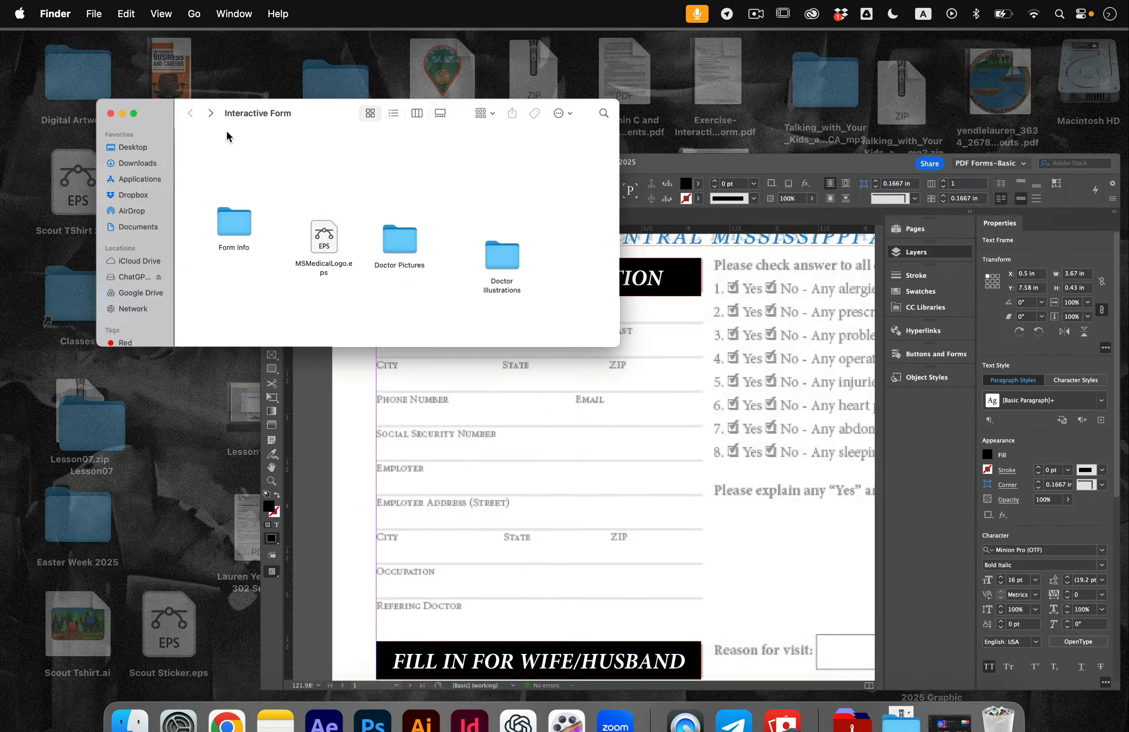
double_click(403, 284)
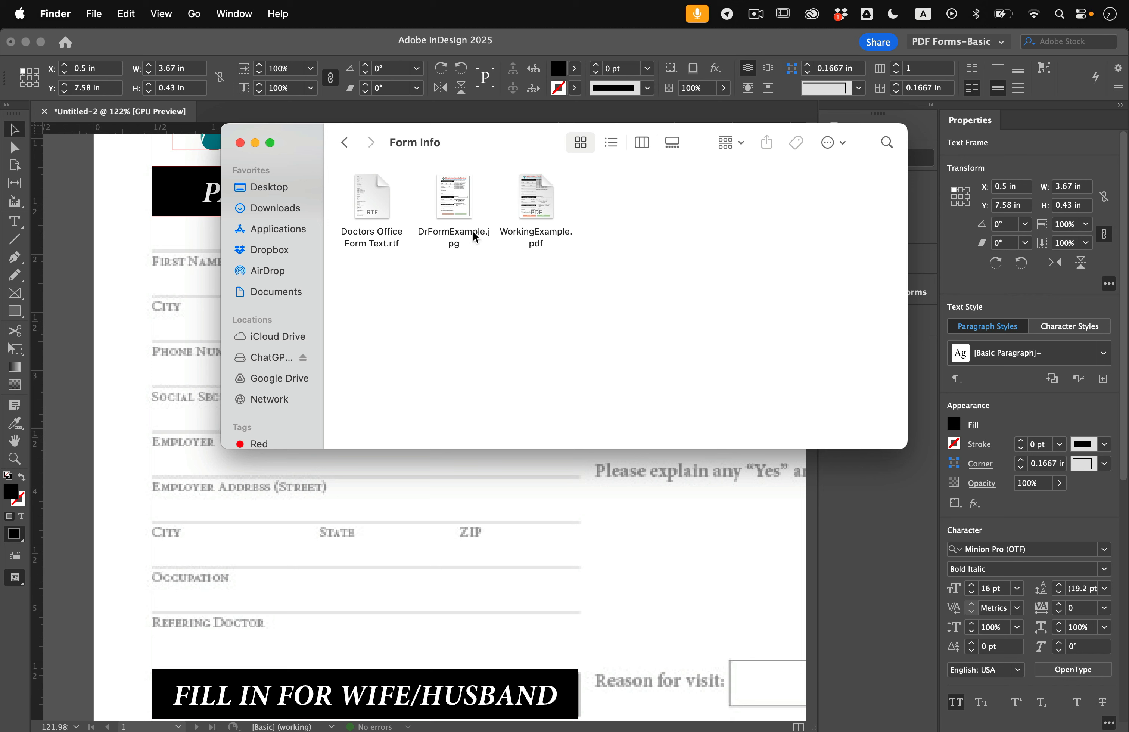
left_click(360, 193)
key("space")
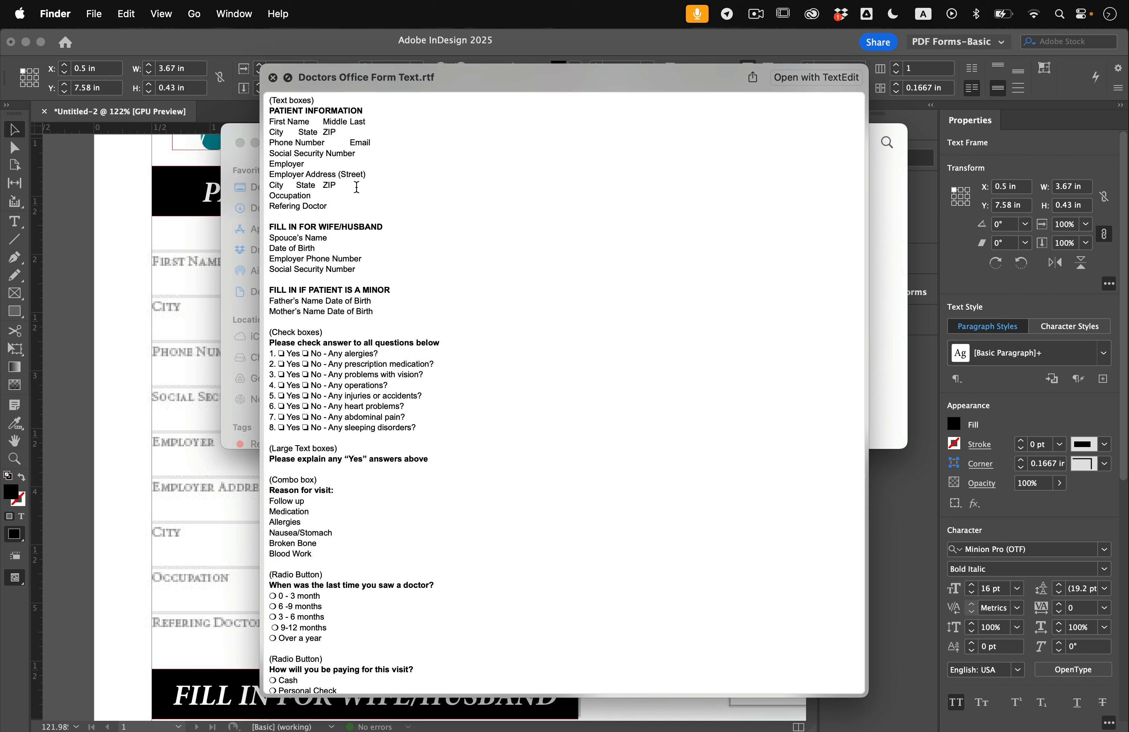
left_click_drag(269, 118, 350, 204)
key("super+c")
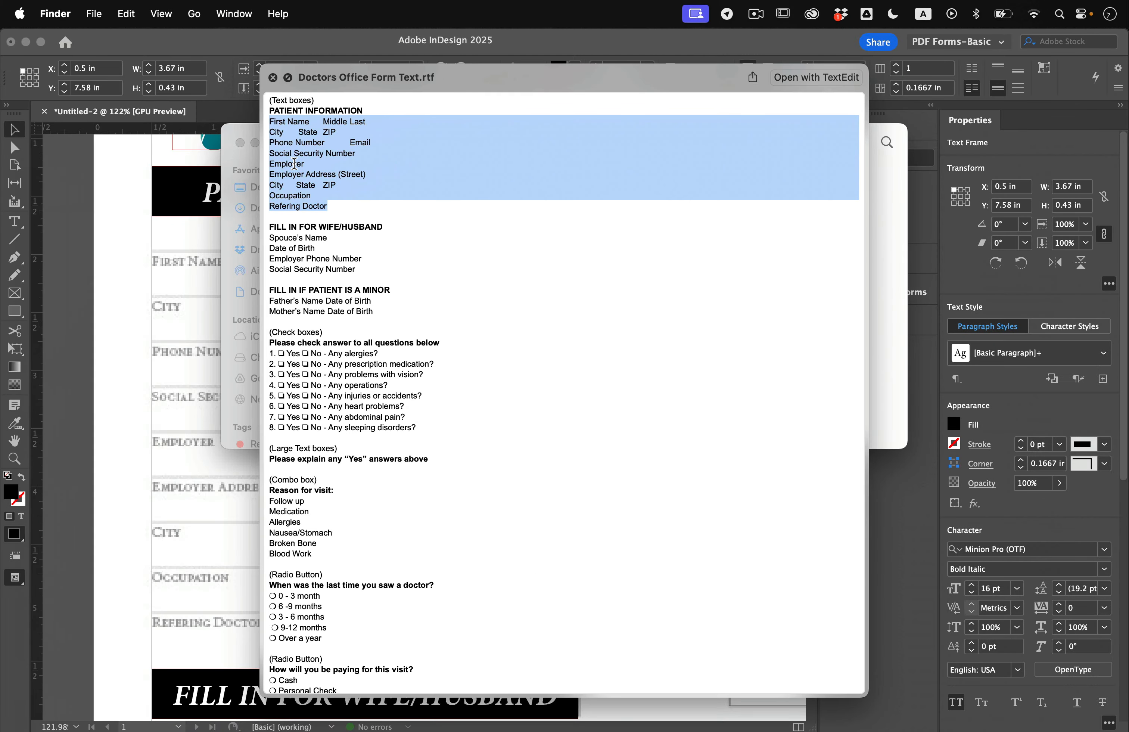
Step: Back in InDesign, draw a text frame about 3.67 by 3.65 in below the "Patient Information" bar and paste the copied labels into it
left_click(114, 266)
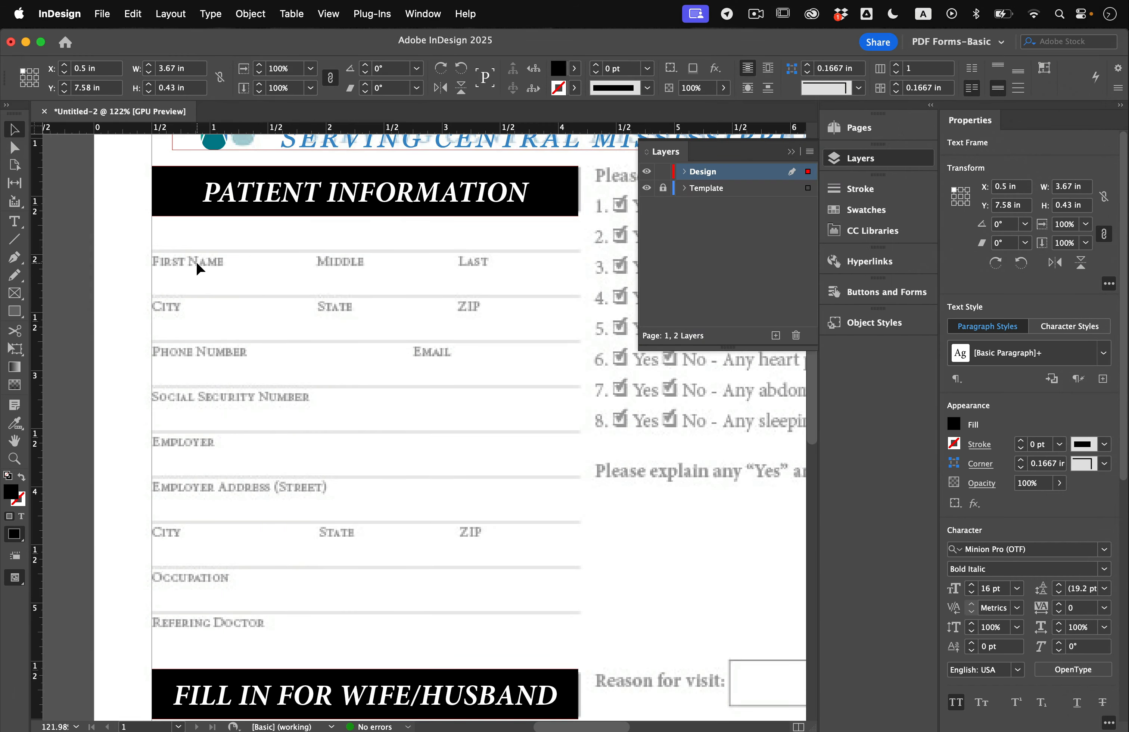
key("t")
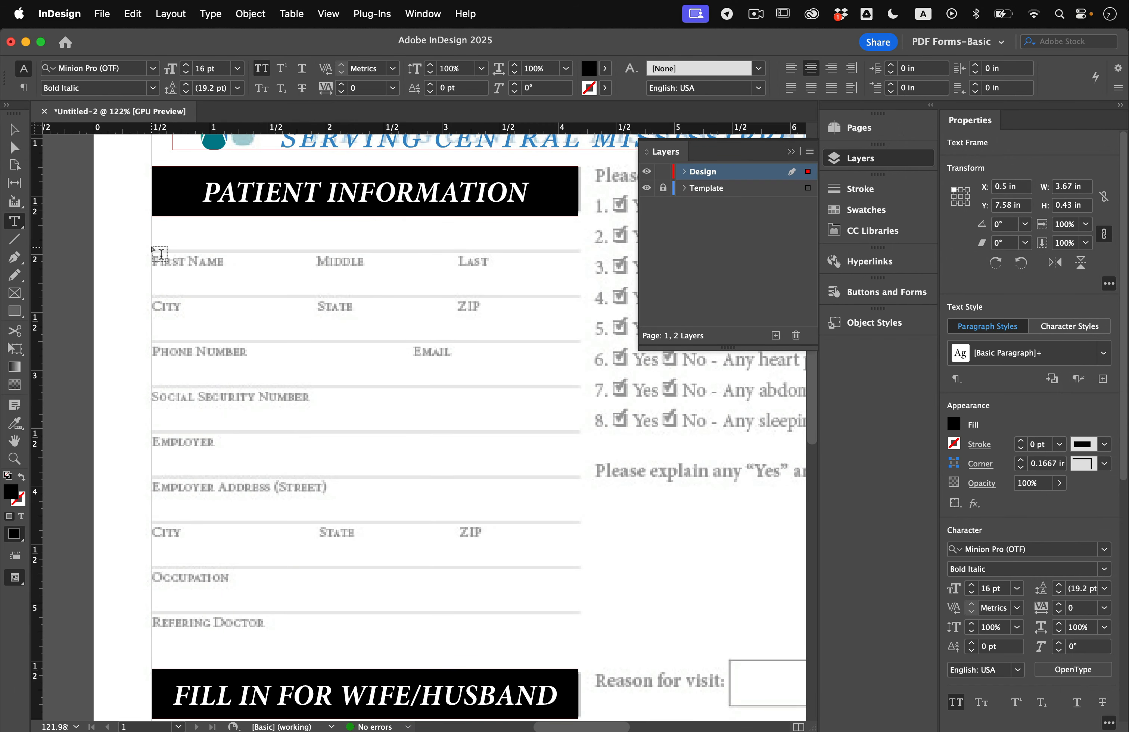
left_click_drag(152, 224, 579, 648)
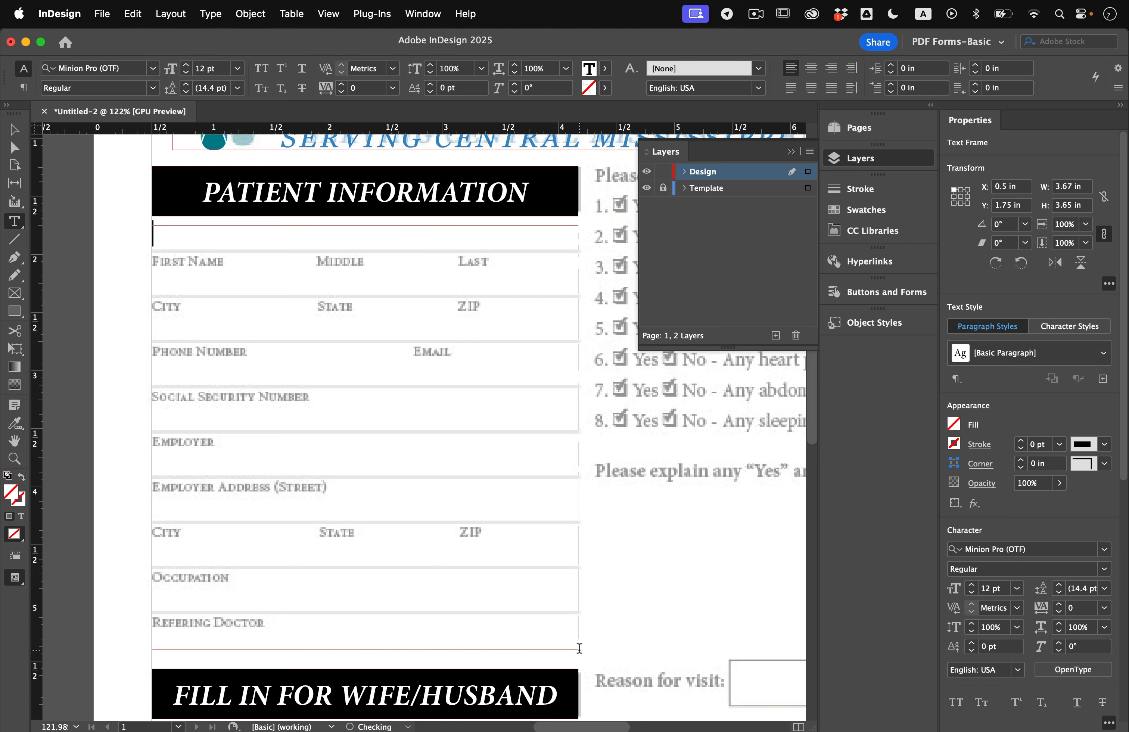
key("super+v")
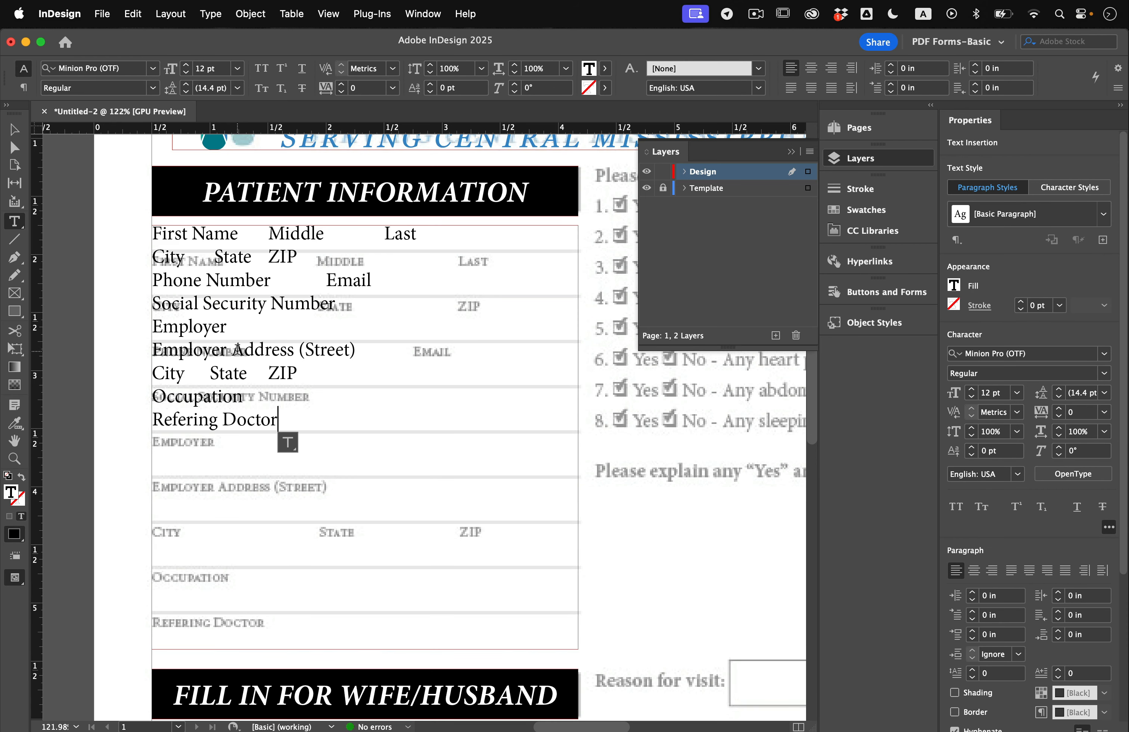
Step: Set all the pasted patient information labels to 9 pt and apply Small Caps
left_click(172, 354)
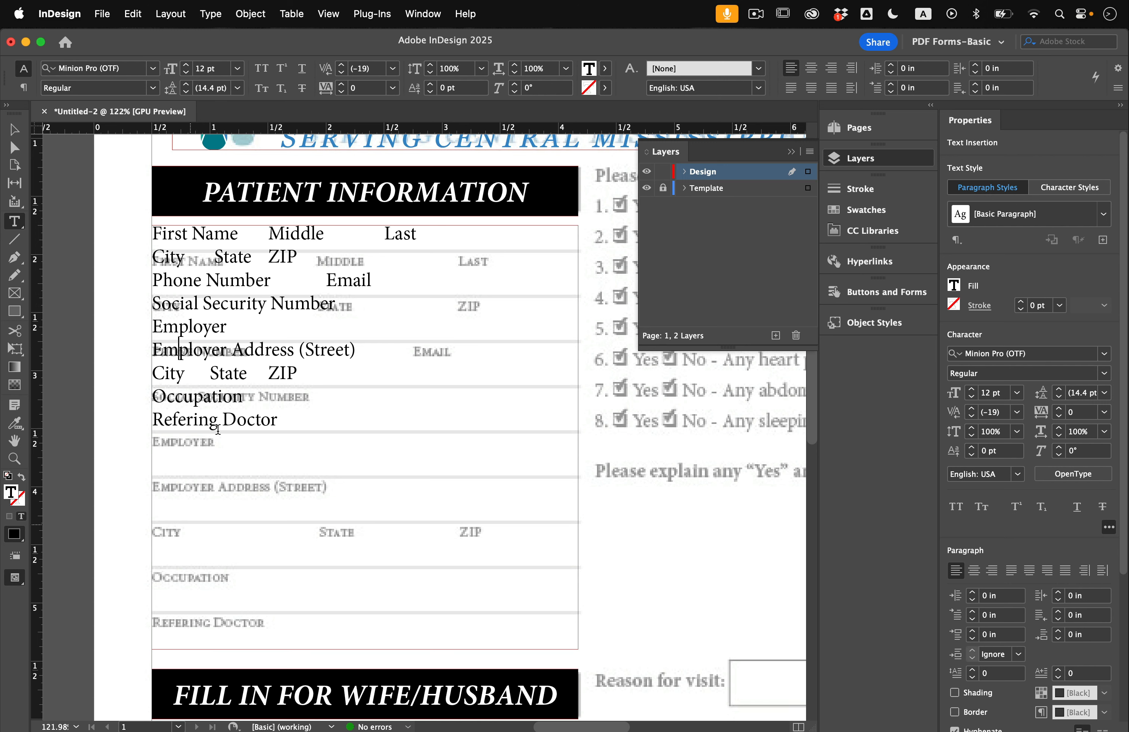
key("super+a")
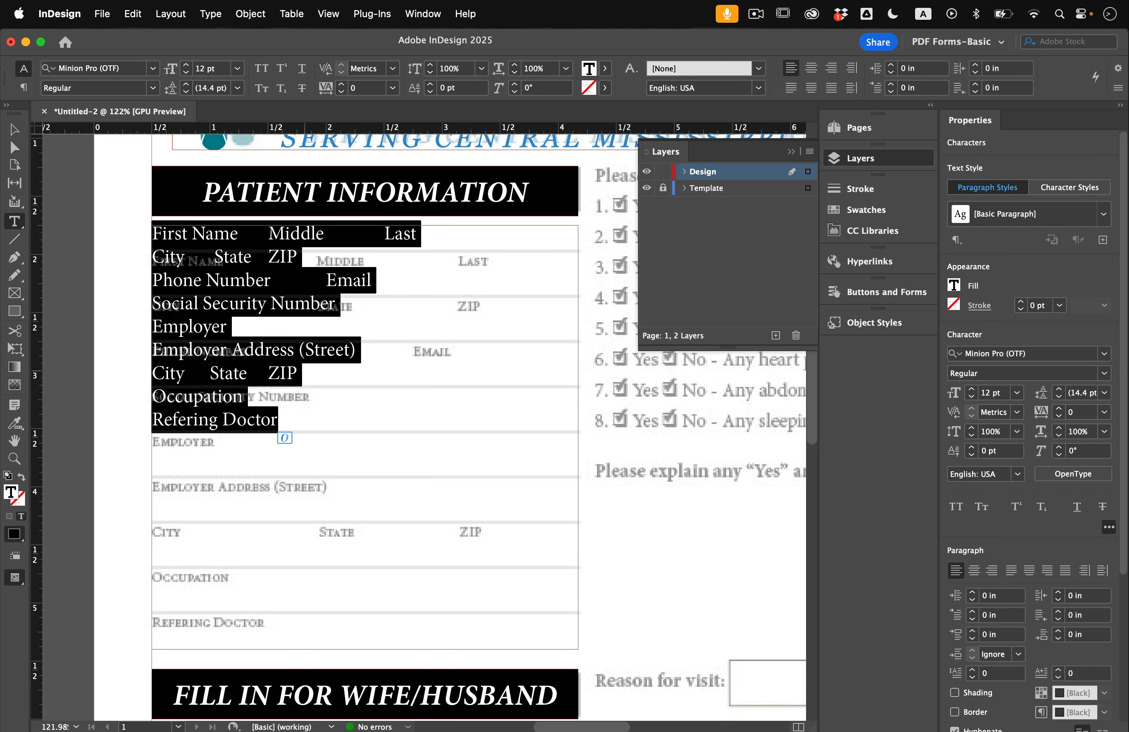
left_click(187, 72)
left_click(186, 72)
left_click(187, 73)
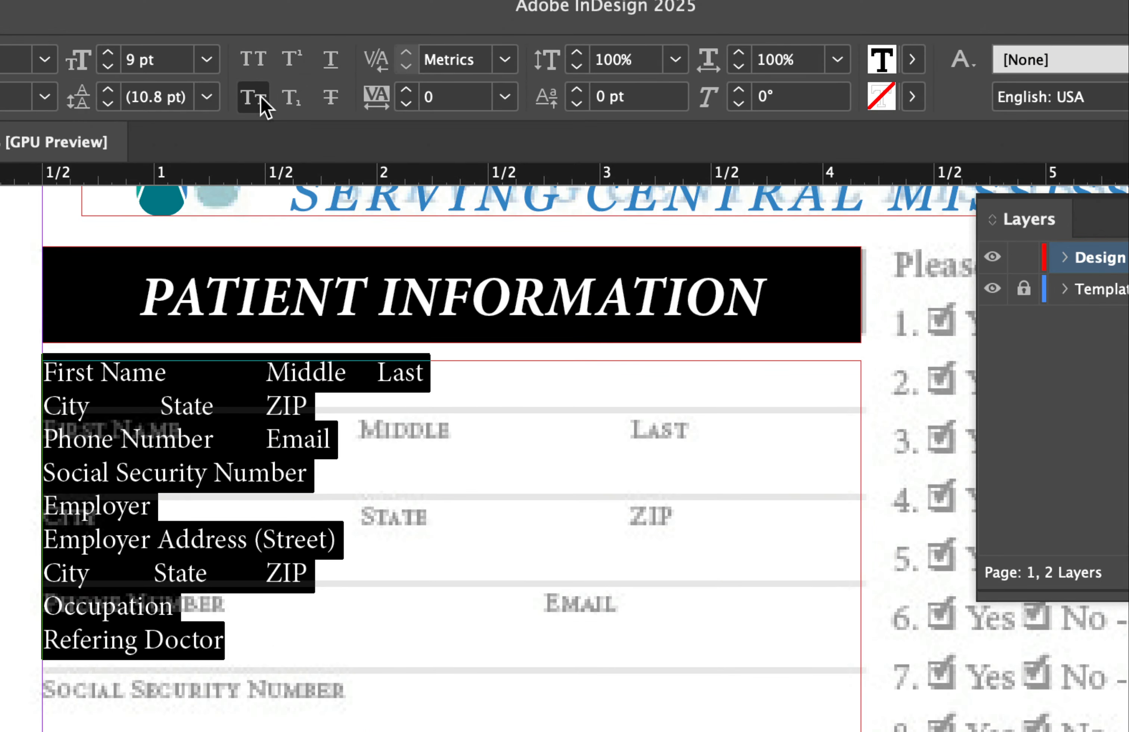
left_click(263, 90)
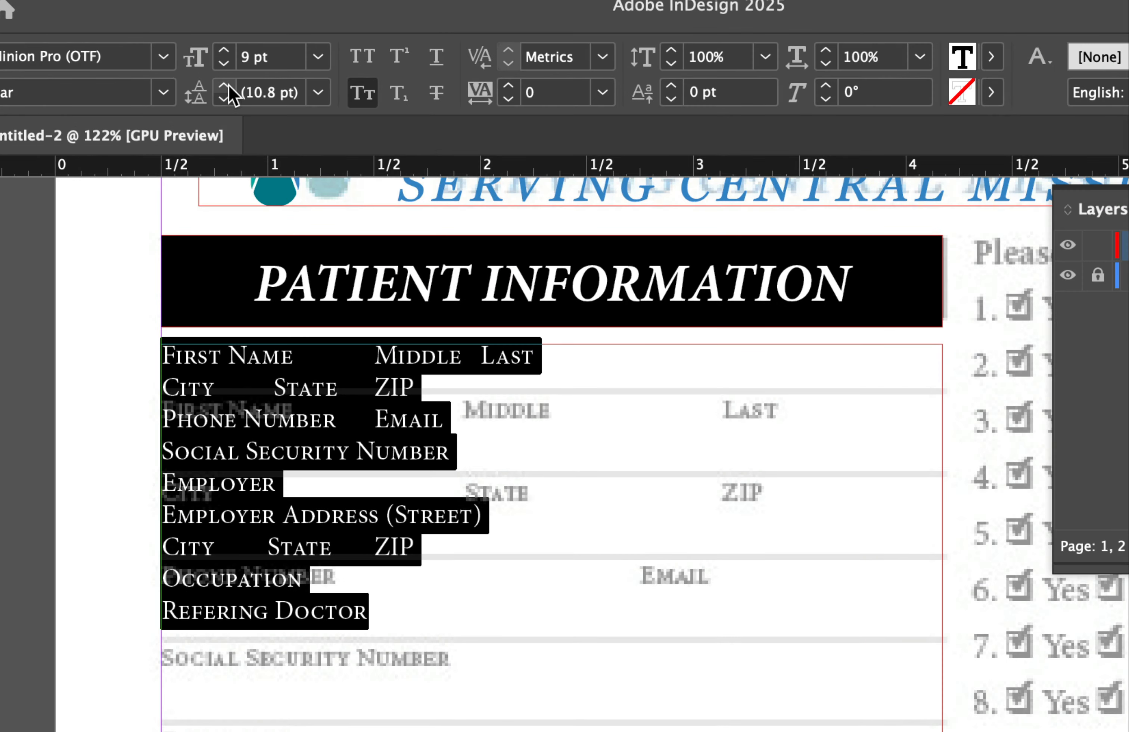
Step: Set the leading of all the patient information labels to 28 pt so their spacing follows the template lines
left_click(187, 84)
left_click(225, 89)
left_click(225, 88)
left_click(225, 89)
left_click(224, 89)
left_click(225, 89)
left_click(224, 88)
left_click(224, 88)
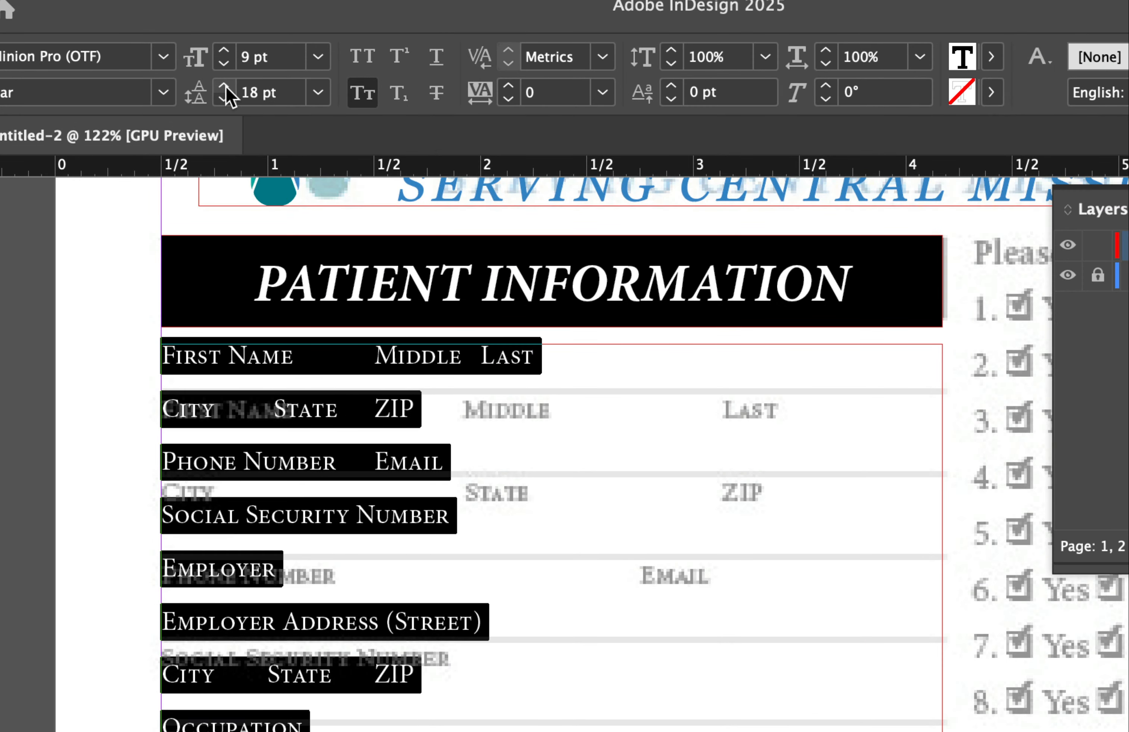
left_click(225, 89)
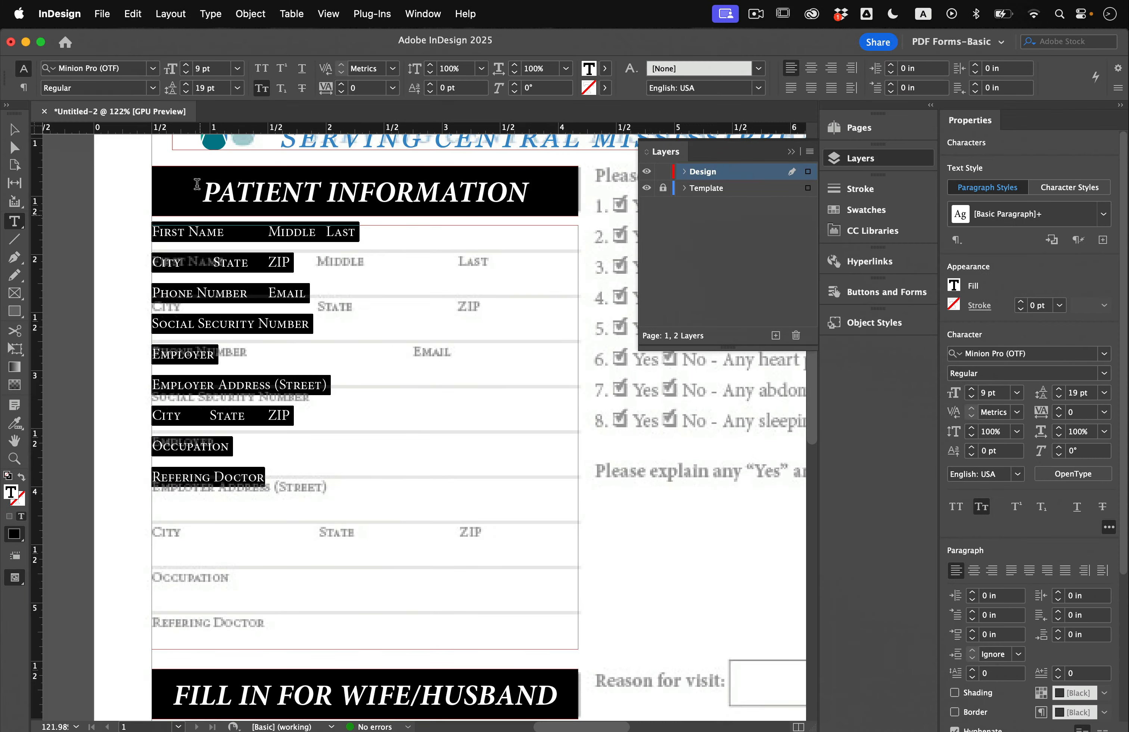
left_click(192, 83)
left_click(193, 83)
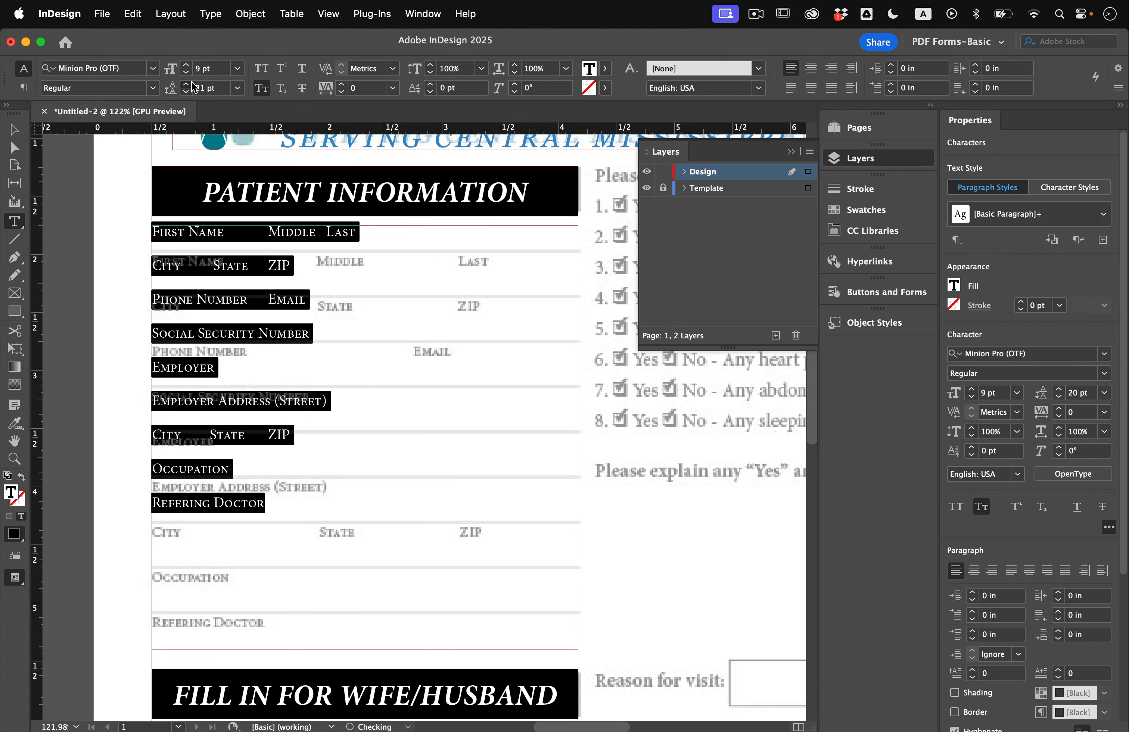
left_click(192, 84)
left_click(192, 84)
left_click(193, 84)
left_click(192, 83)
left_click(193, 83)
left_click(193, 84)
left_click(192, 83)
left_click(192, 84)
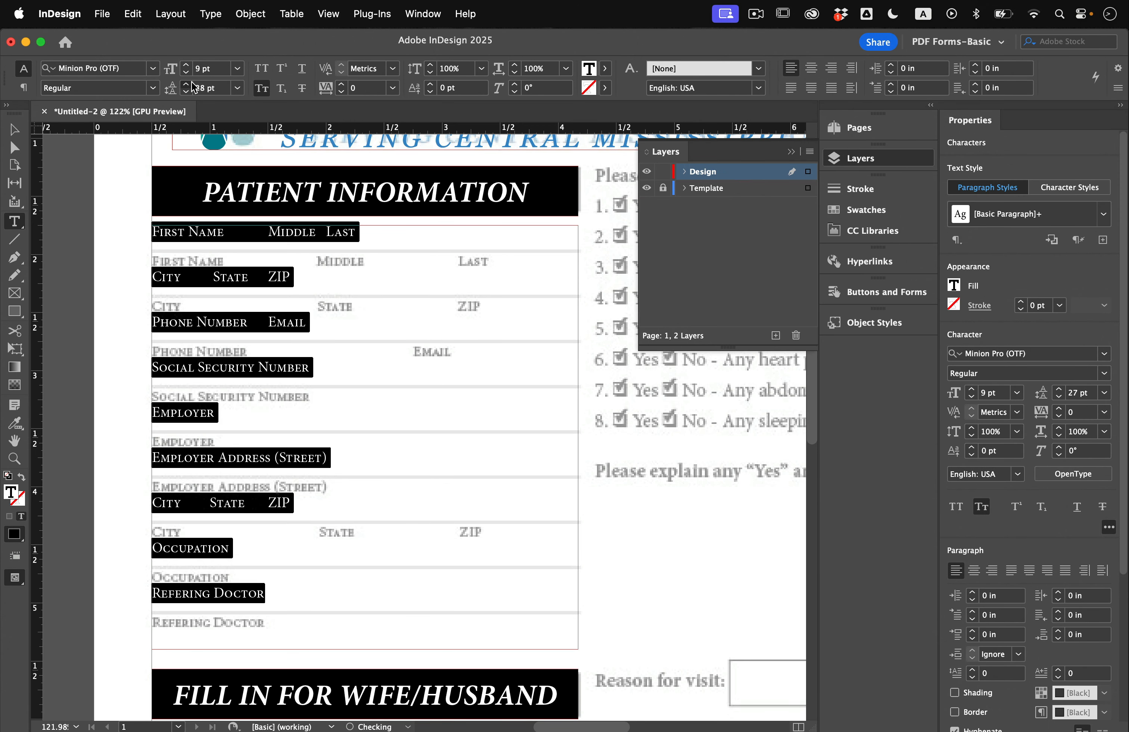
left_click(192, 83)
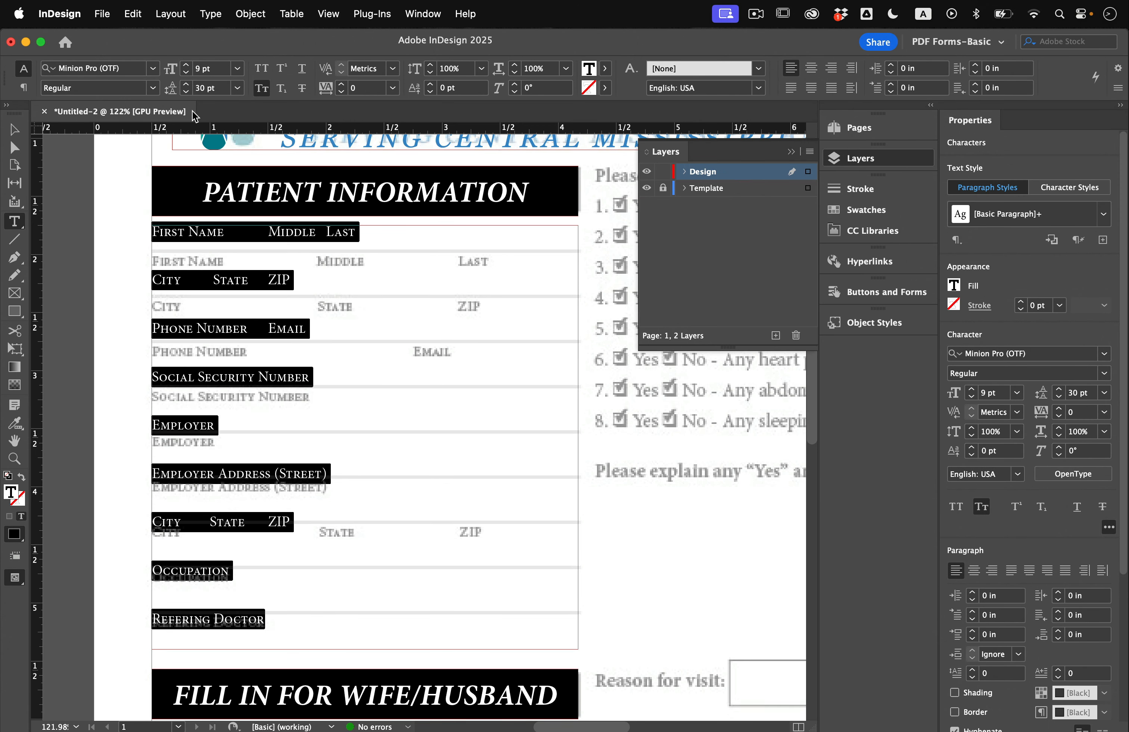
left_click(187, 93)
left_click(187, 93)
left_click(187, 93)
left_click(187, 93)
left_click(187, 93)
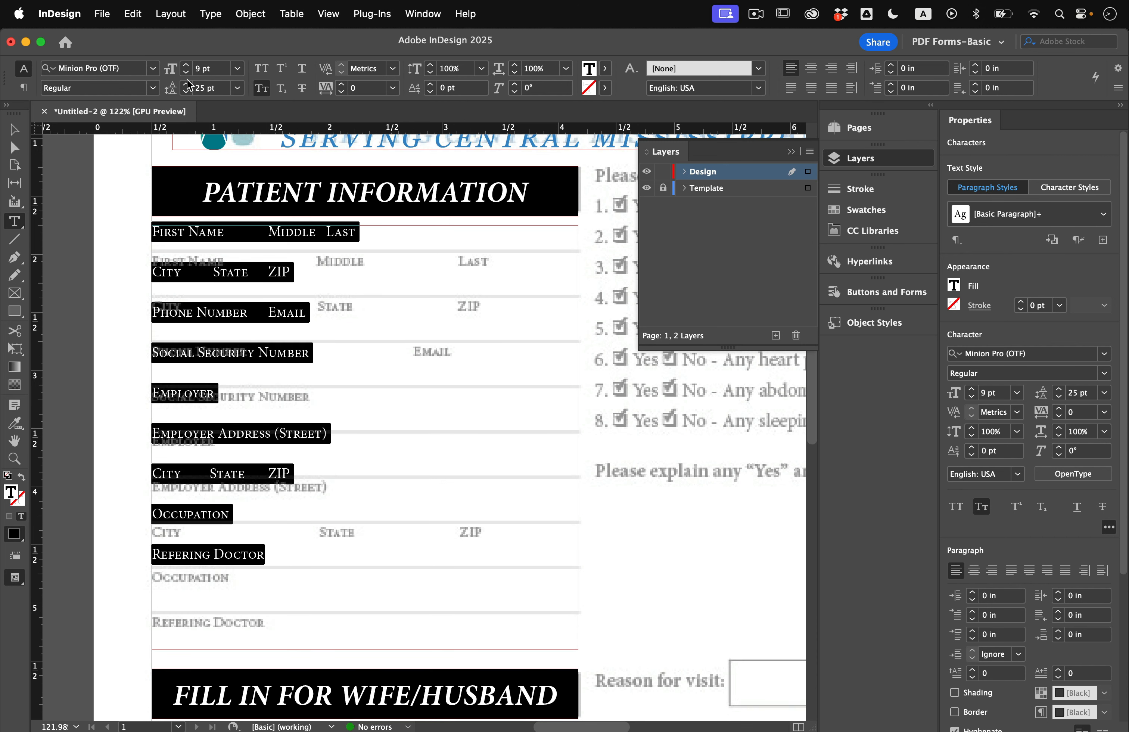
left_click(186, 84)
left_click(186, 84)
left_click(186, 83)
left_click(219, 278)
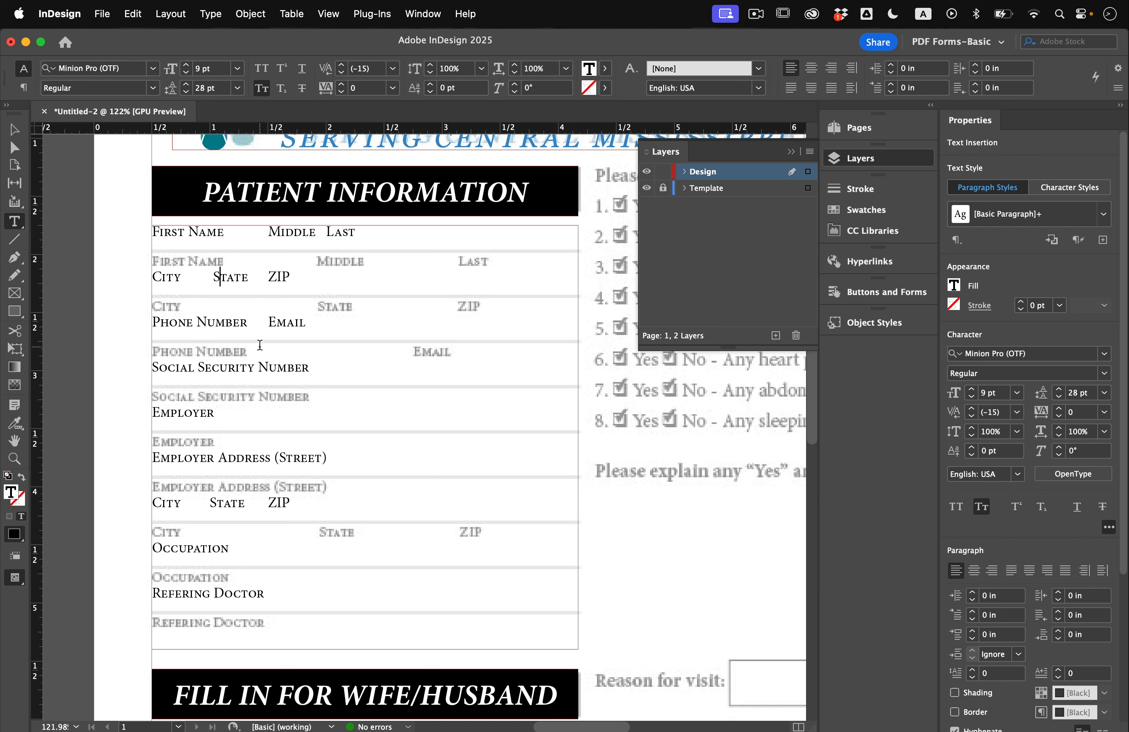
Step: Turn on a Rule Above in Paragraph Rules for all the patient information labels
key("super+a")
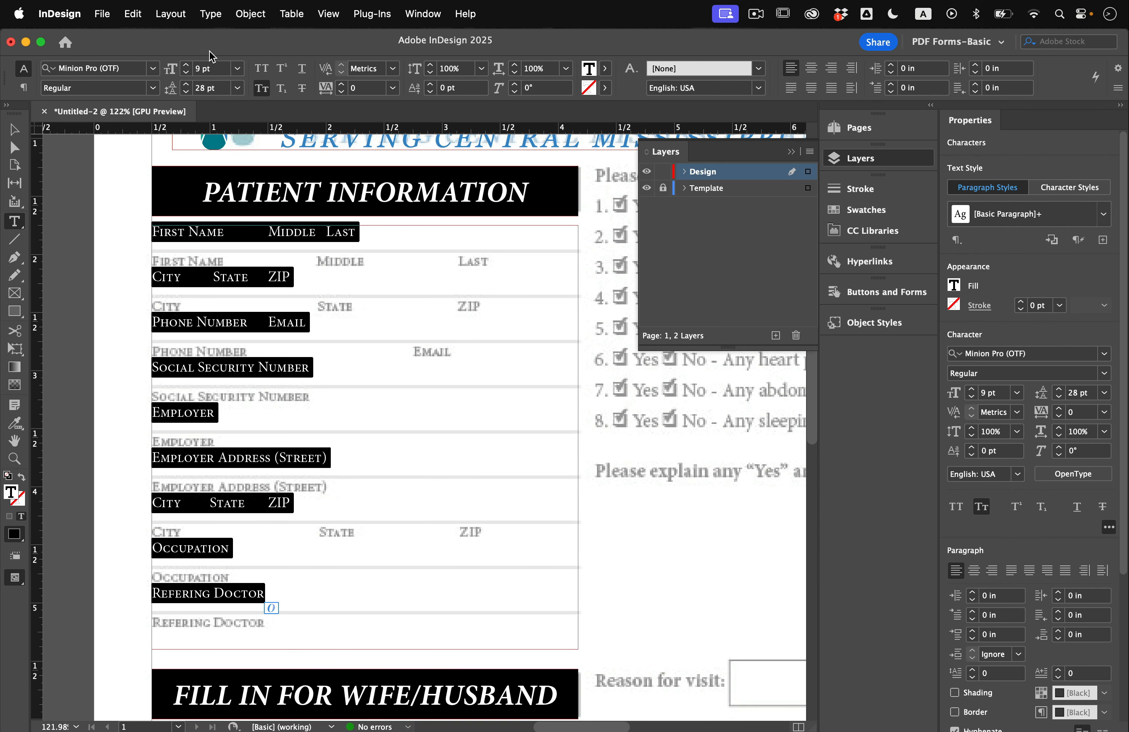
left_click(425, 19)
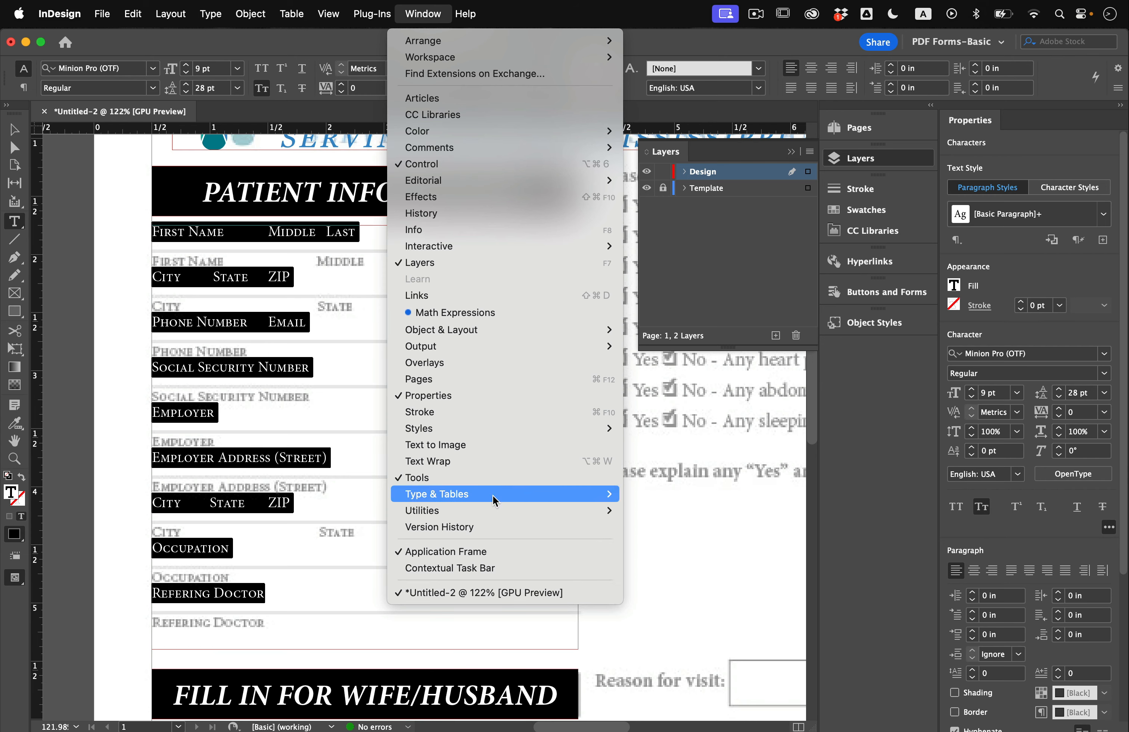
mouse_move(499, 496)
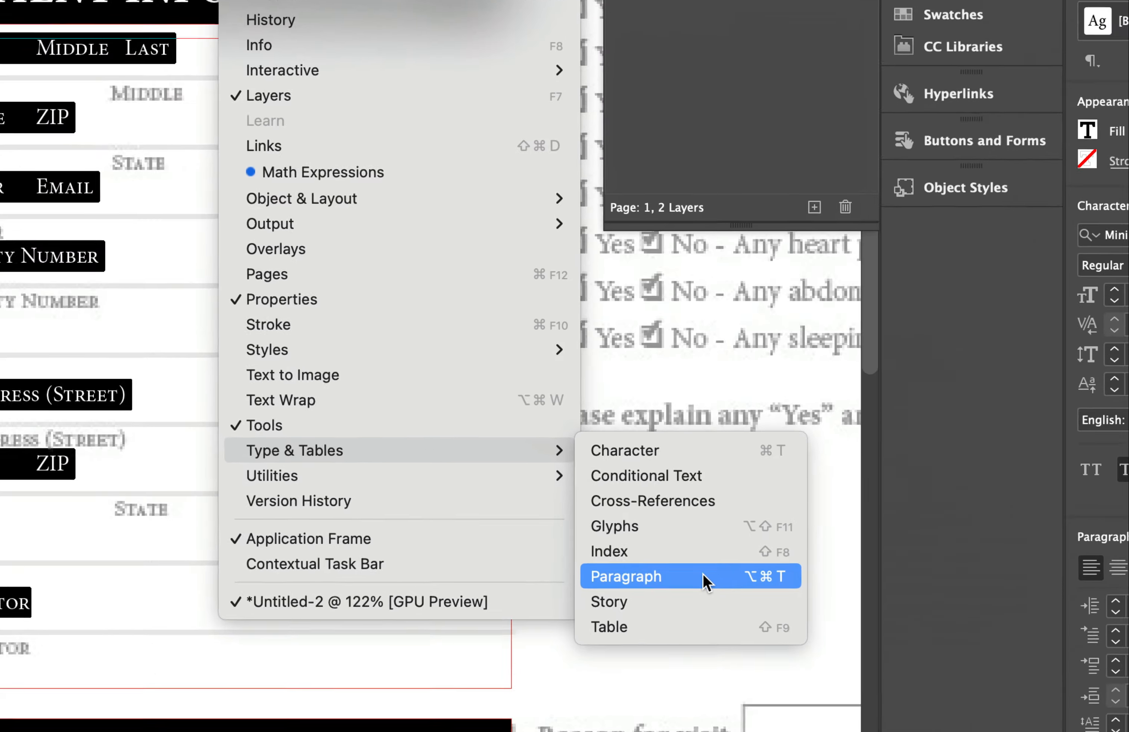
left_click(705, 576)
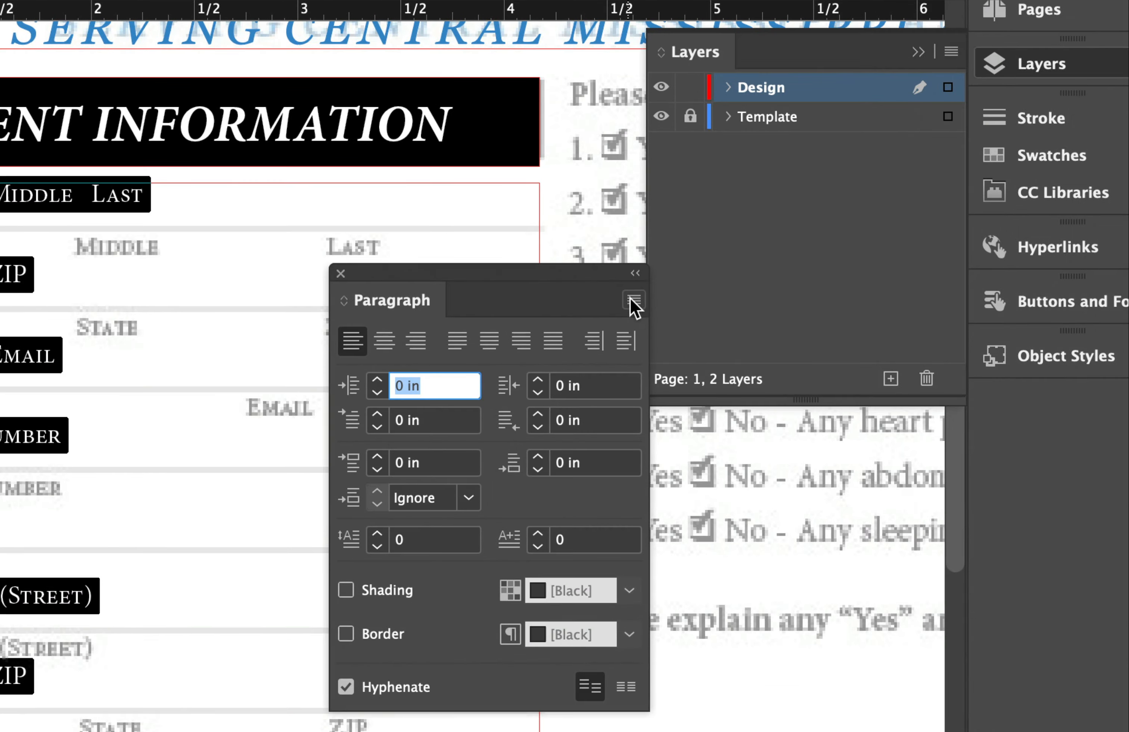
left_click(631, 291)
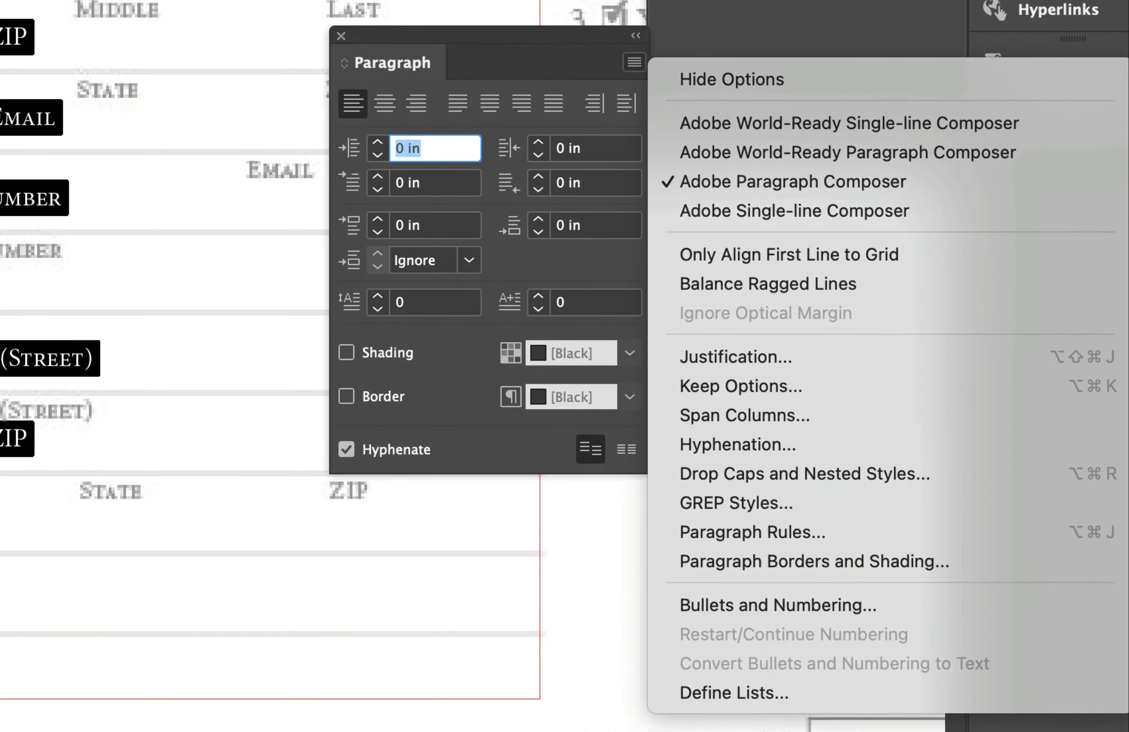
left_click(770, 540)
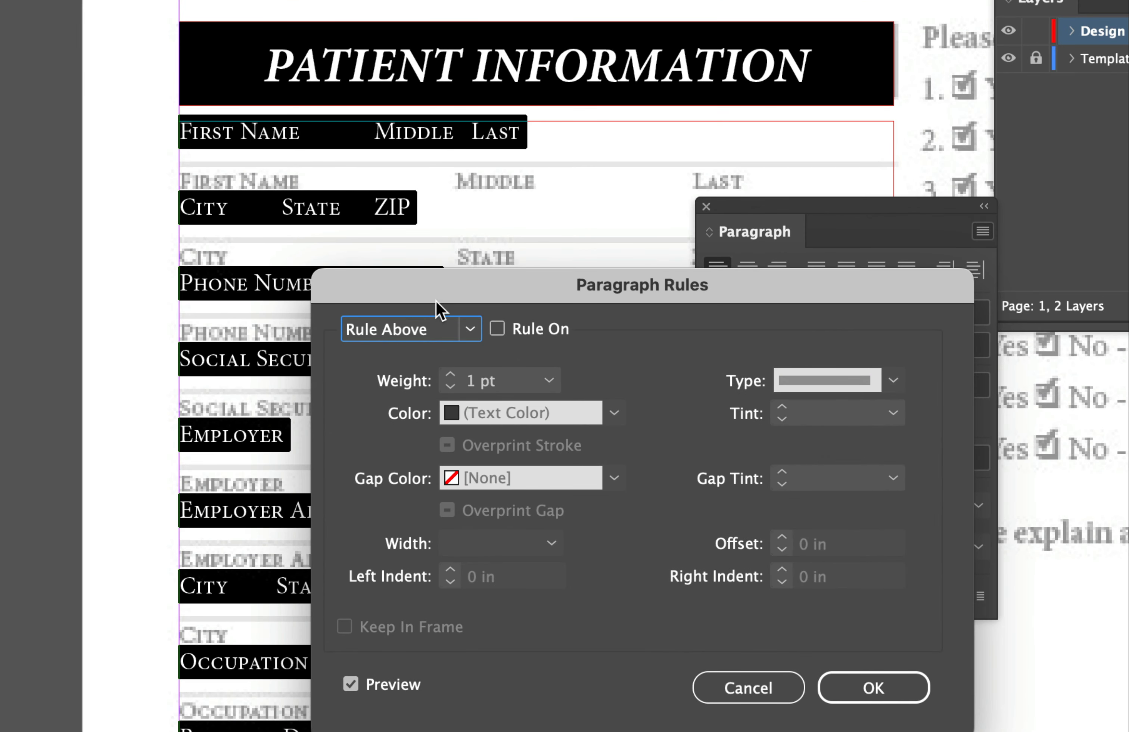
left_click_drag(436, 301, 453, 223)
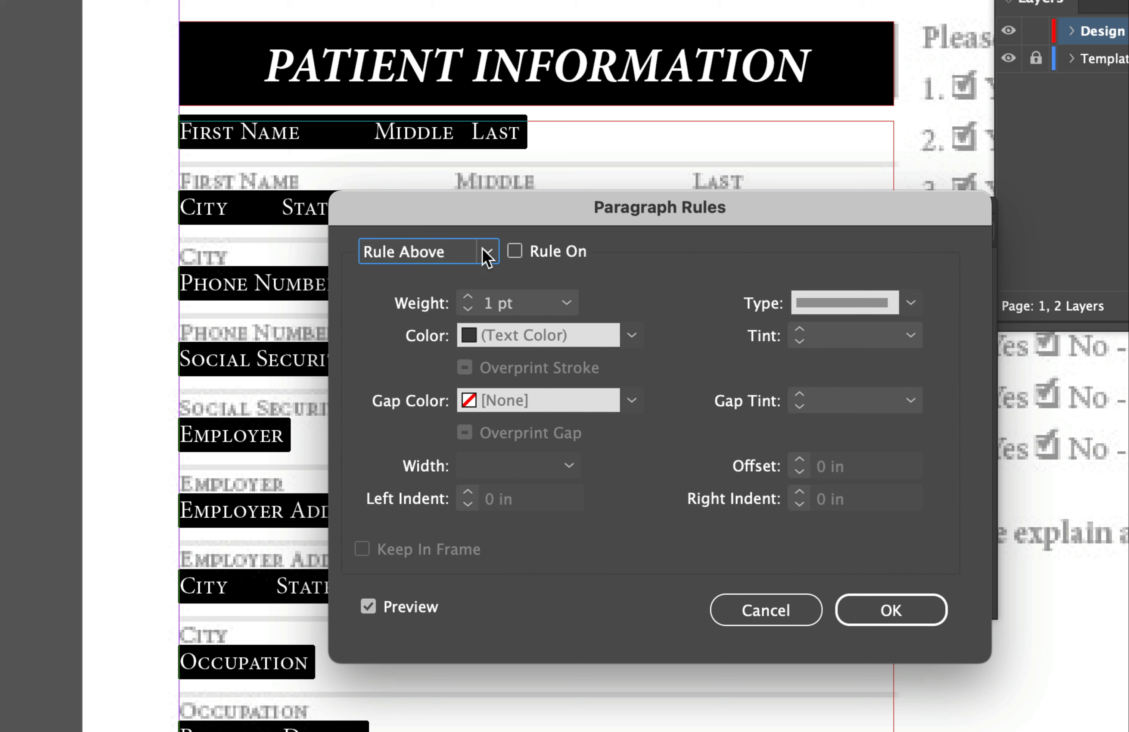
left_click(515, 251)
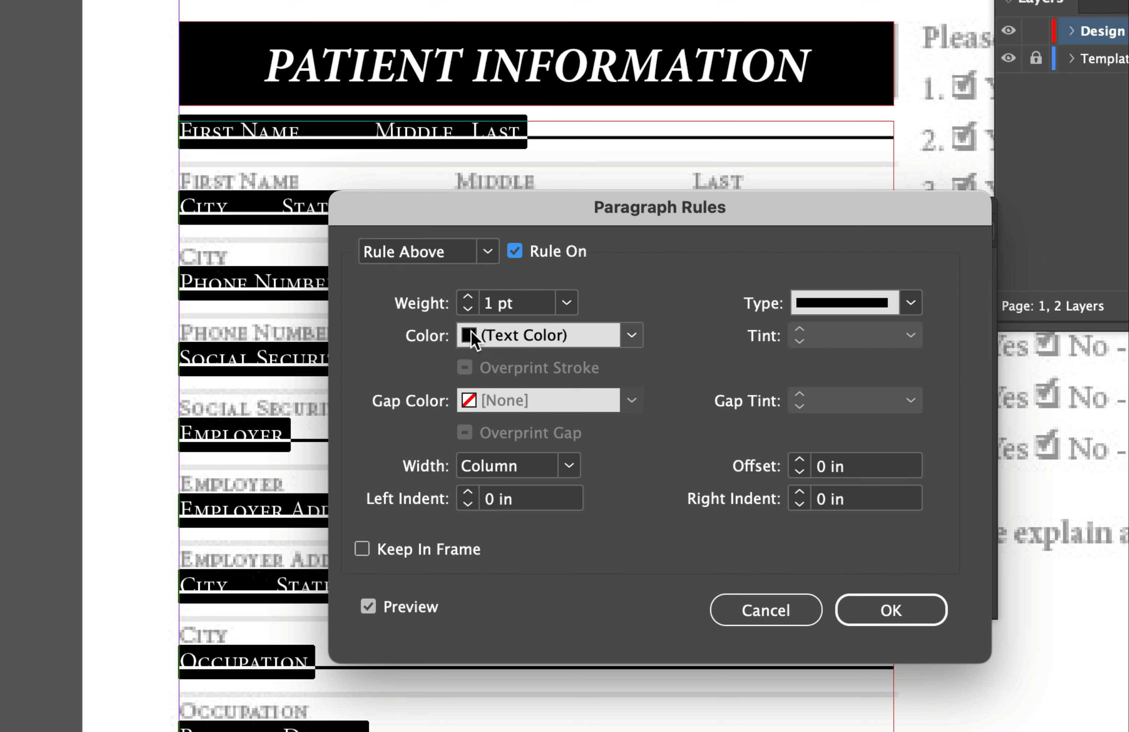
Step: Give the patient information rules a 0.5 pt weight and a 0.125 in offset, then apply them
left_click(468, 307)
left_click(567, 303)
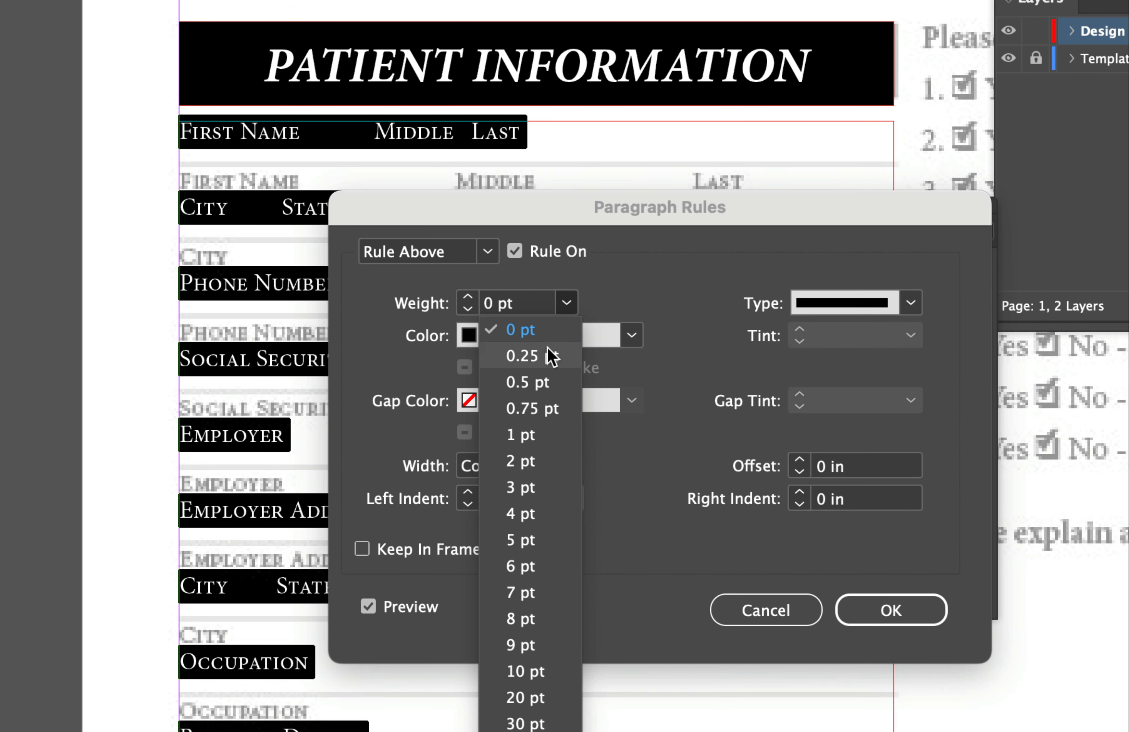
left_click(534, 380)
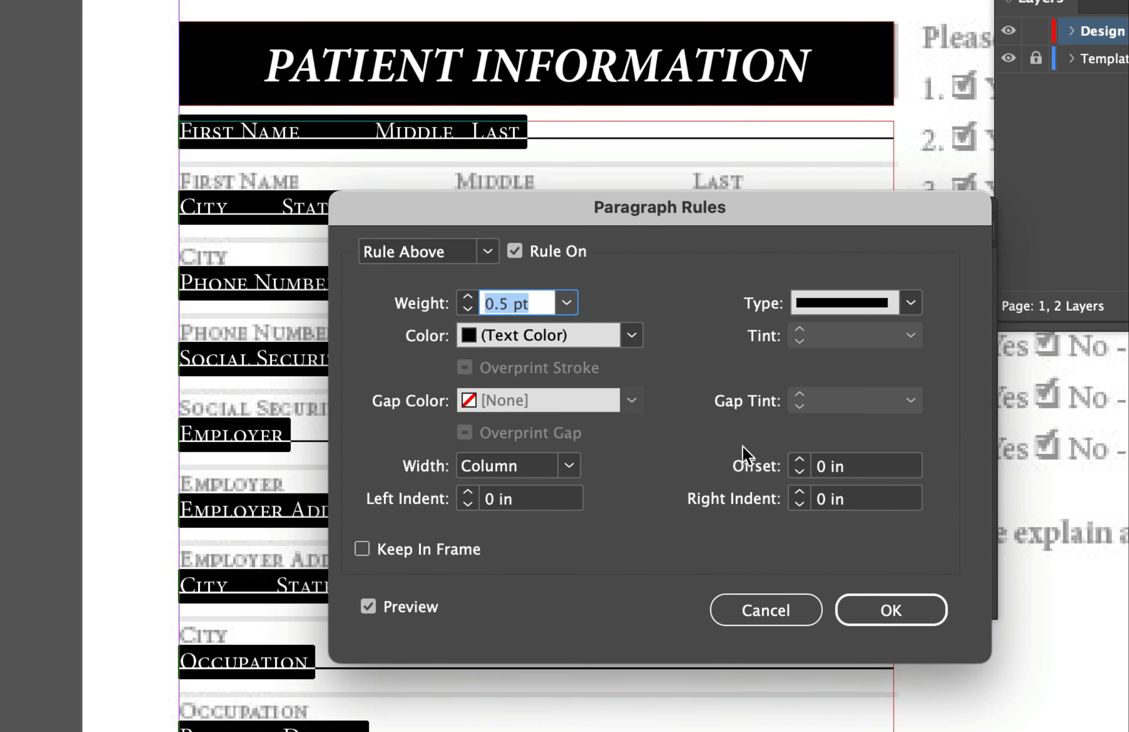
left_click(800, 458)
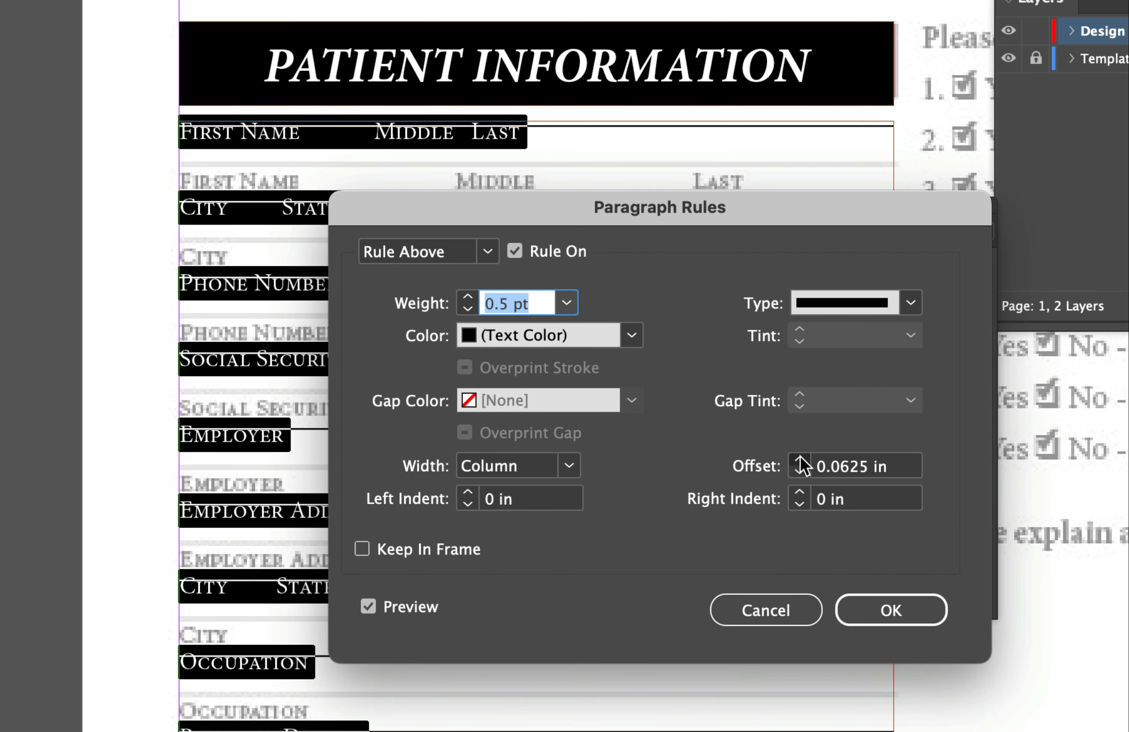
left_click(800, 458)
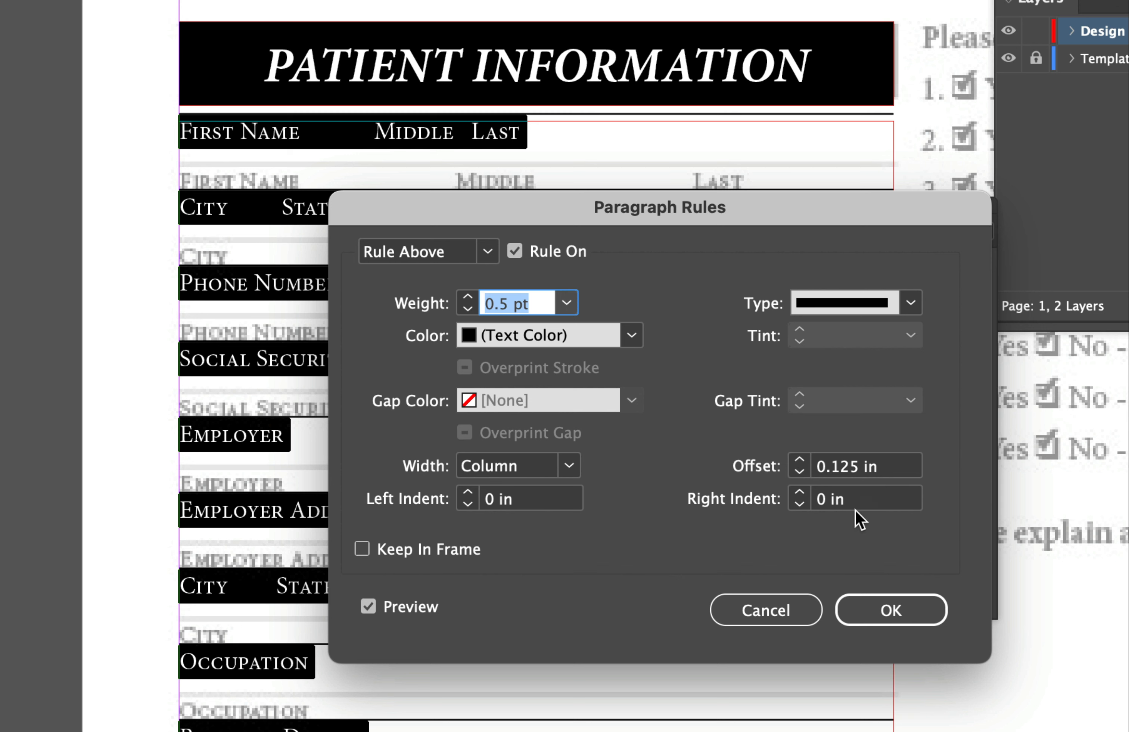
left_click(883, 614)
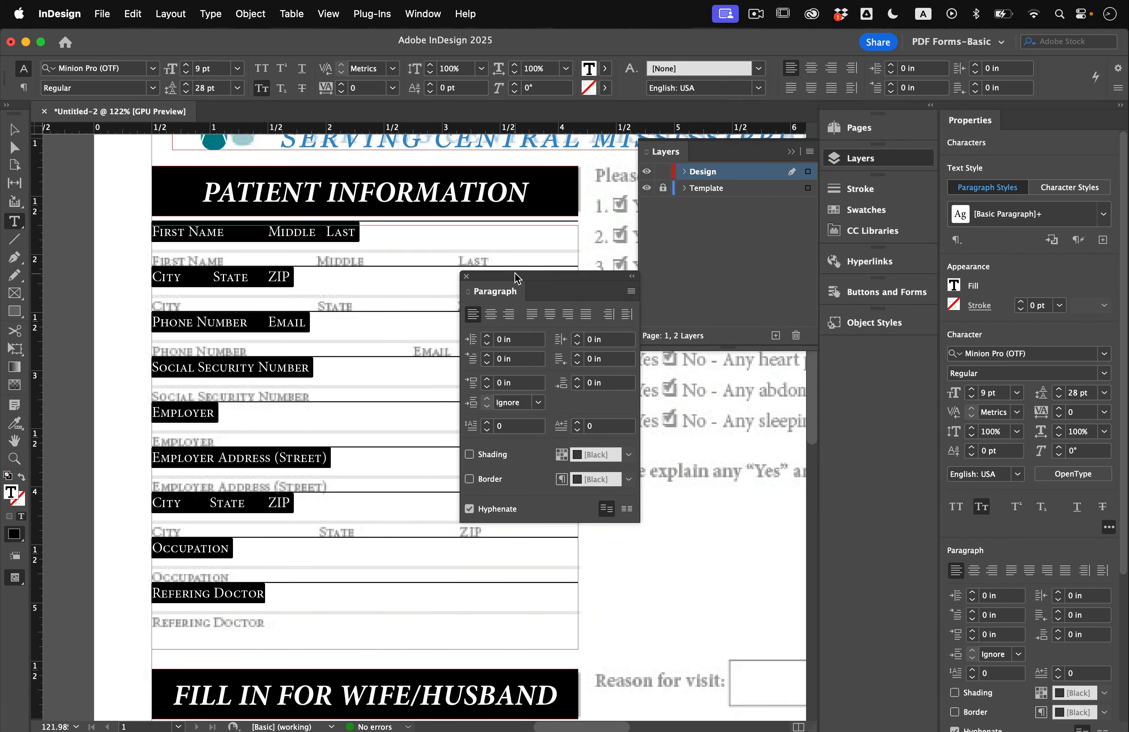
Step: Shift the patient information text frame down until its labels and rules line up with the template
left_click_drag(514, 274, 737, 360)
key("Escape")
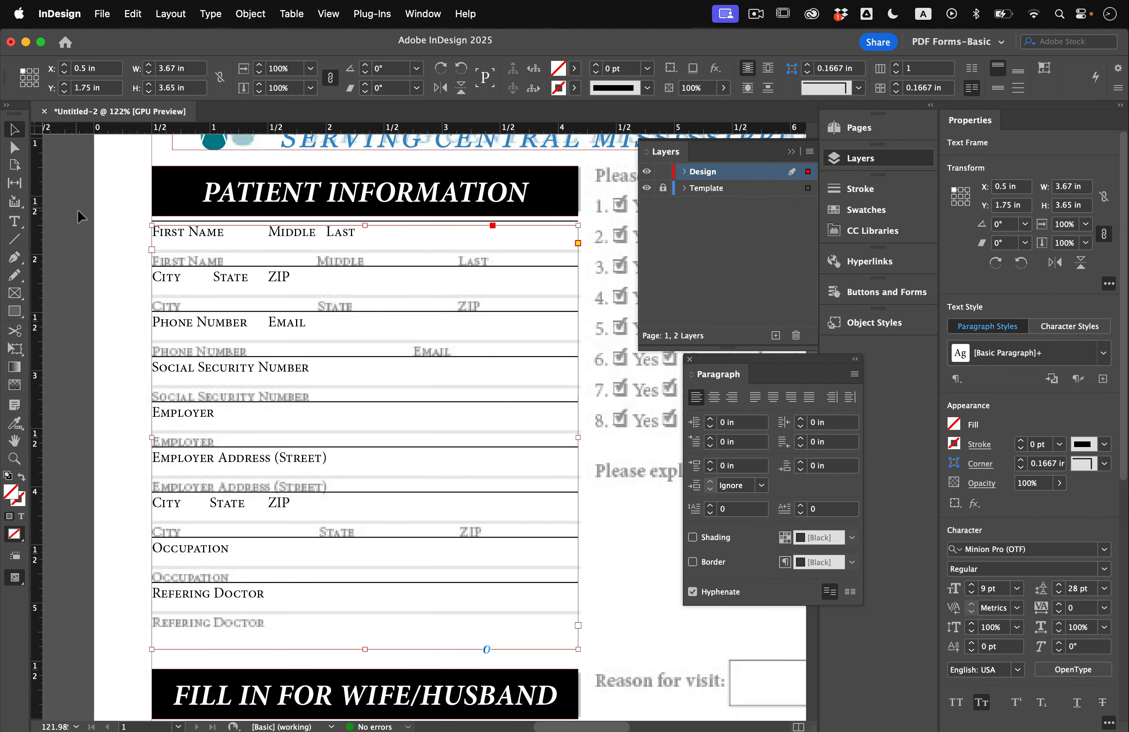
left_click(77, 210)
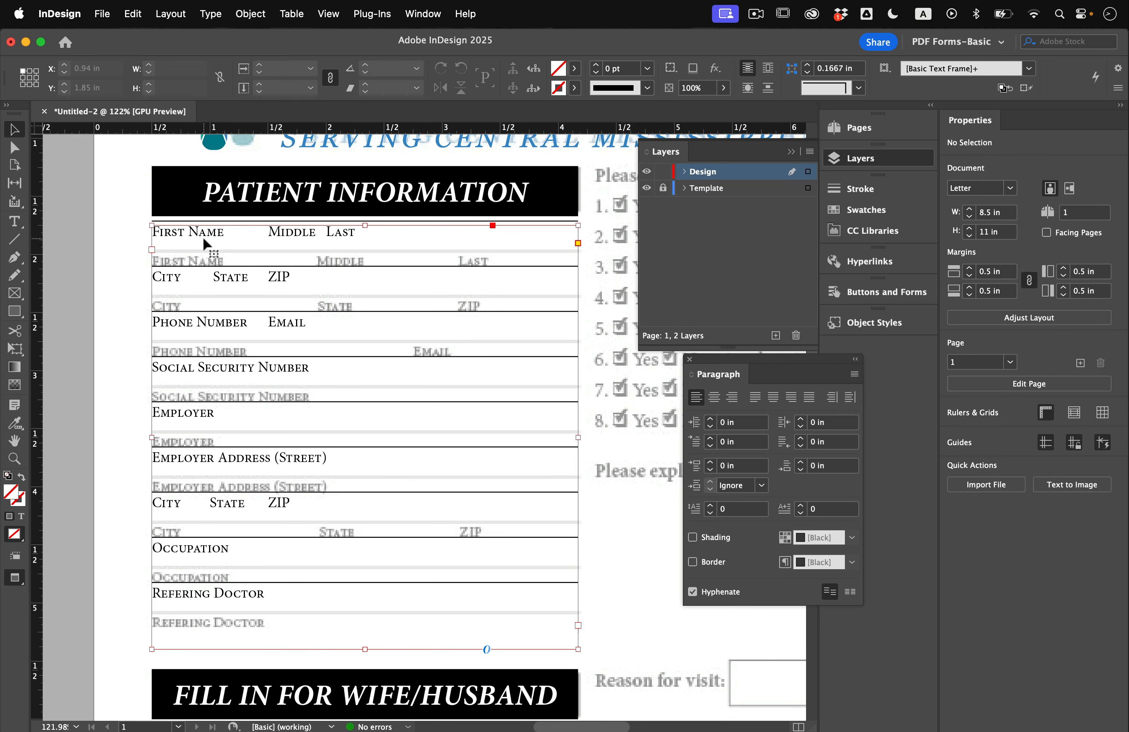
left_click_drag(203, 236, 204, 263)
key("Down")
key("Down")
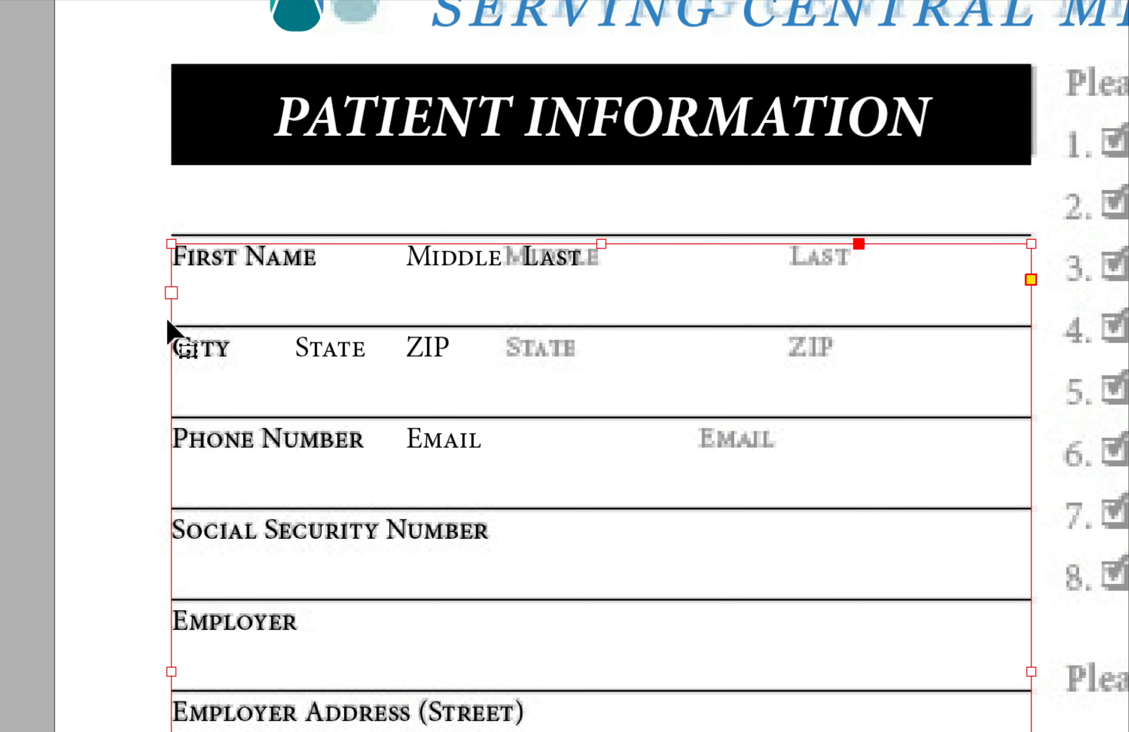
Step: Adjust the tab spacing in the First Name line so Middle and Last approach their template positions
double_click(297, 346)
left_click(404, 252)
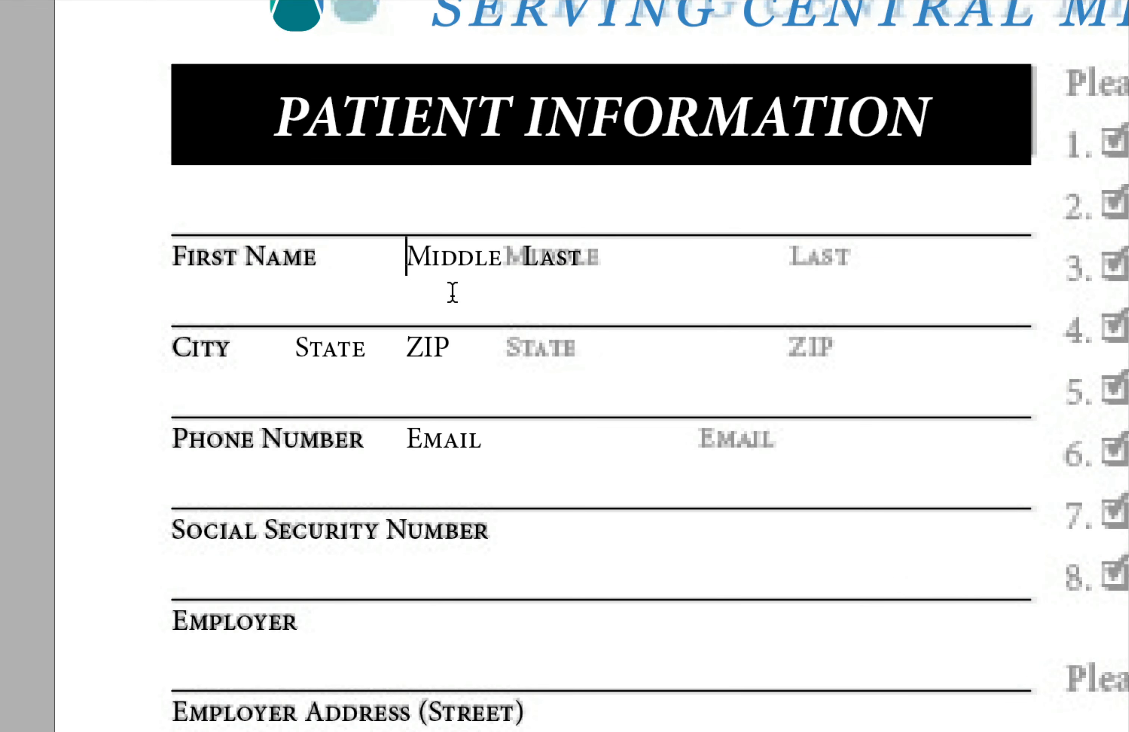
key("Tab")
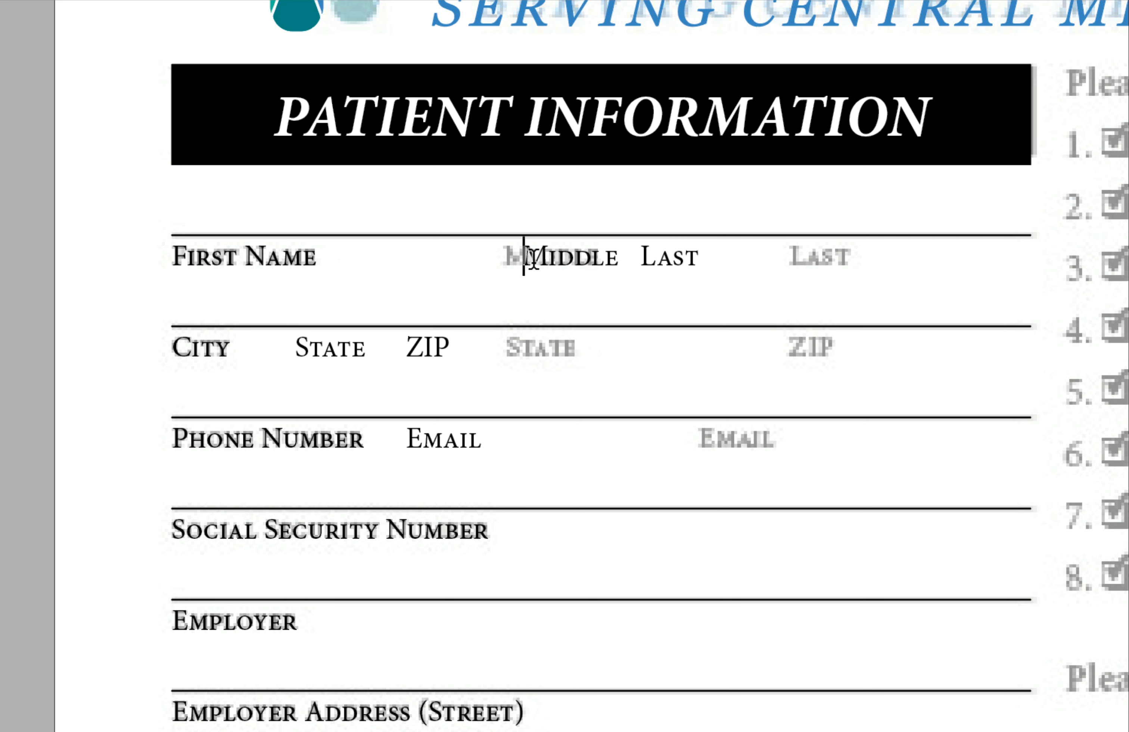
left_click(638, 252)
key("Tab")
key("Tab")
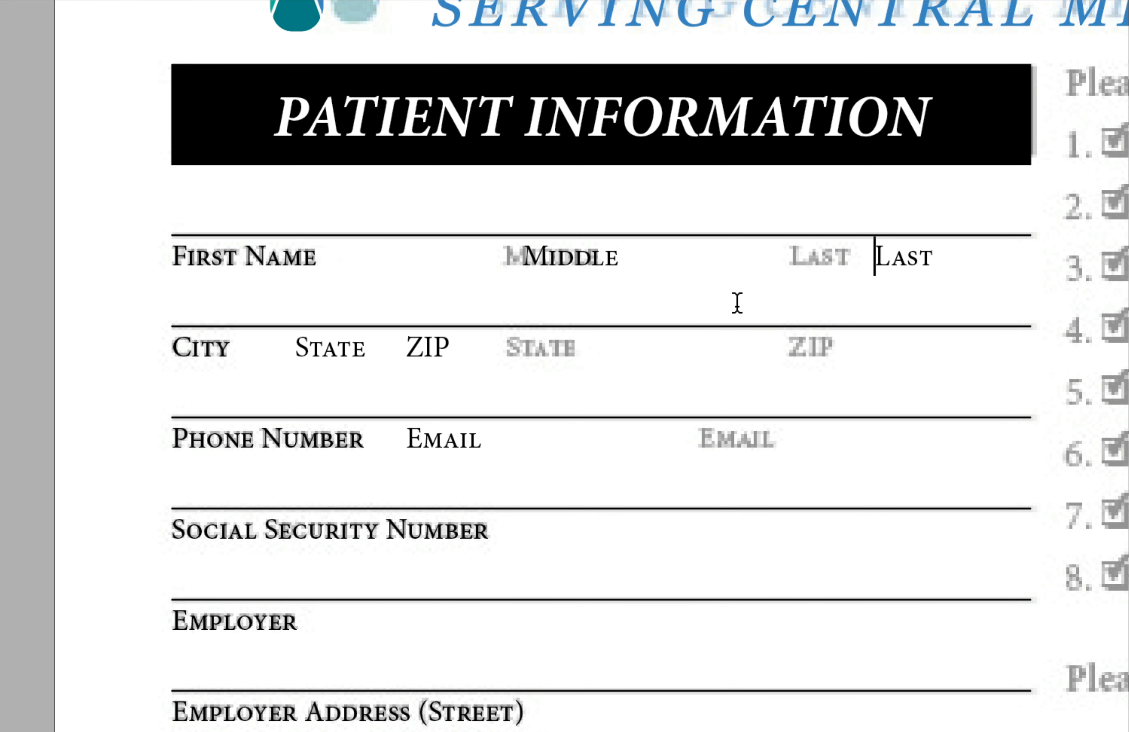
key("BackSpace")
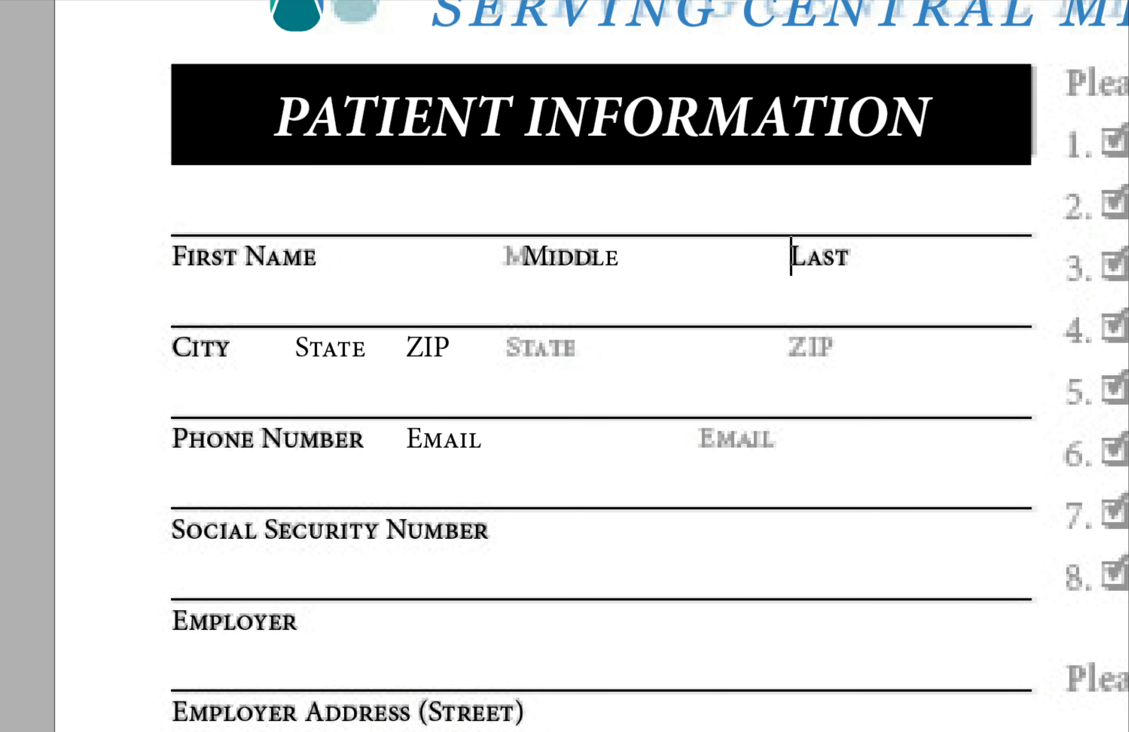
left_click(524, 251)
key("BackSpace")
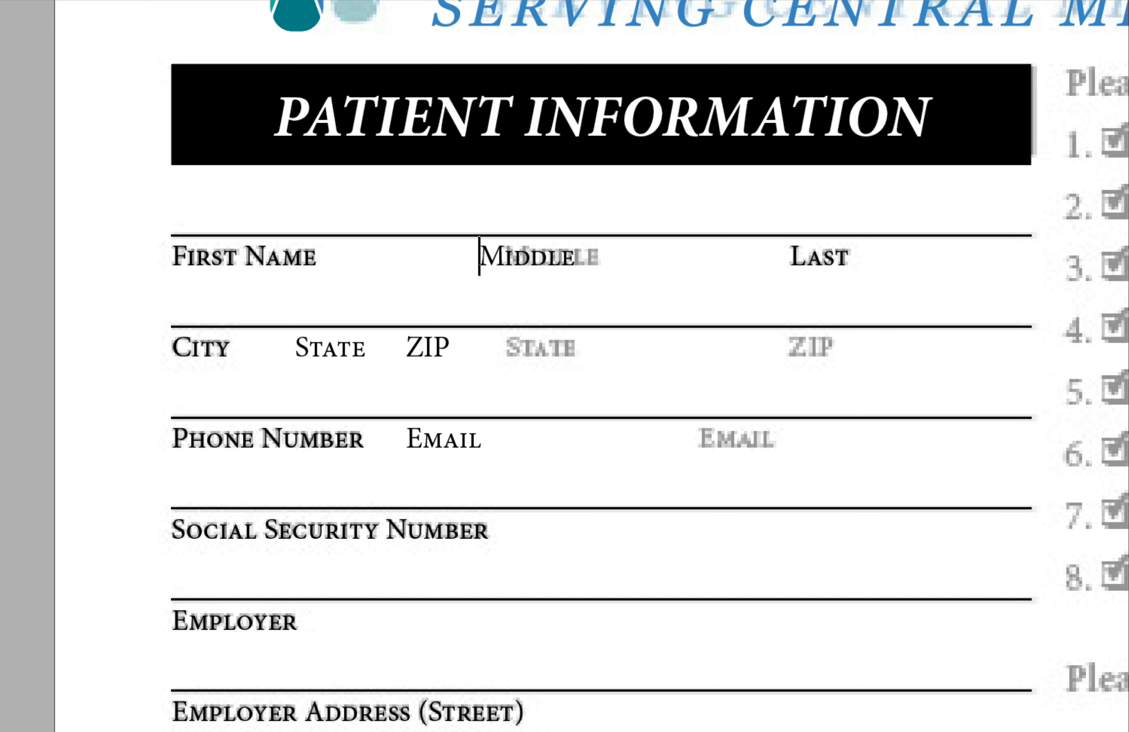
Step: Add tabs in the first City line to move State and ZIP toward their template positions
left_click(294, 347)
key("Tab")
key("Tab")
key("BackSpace")
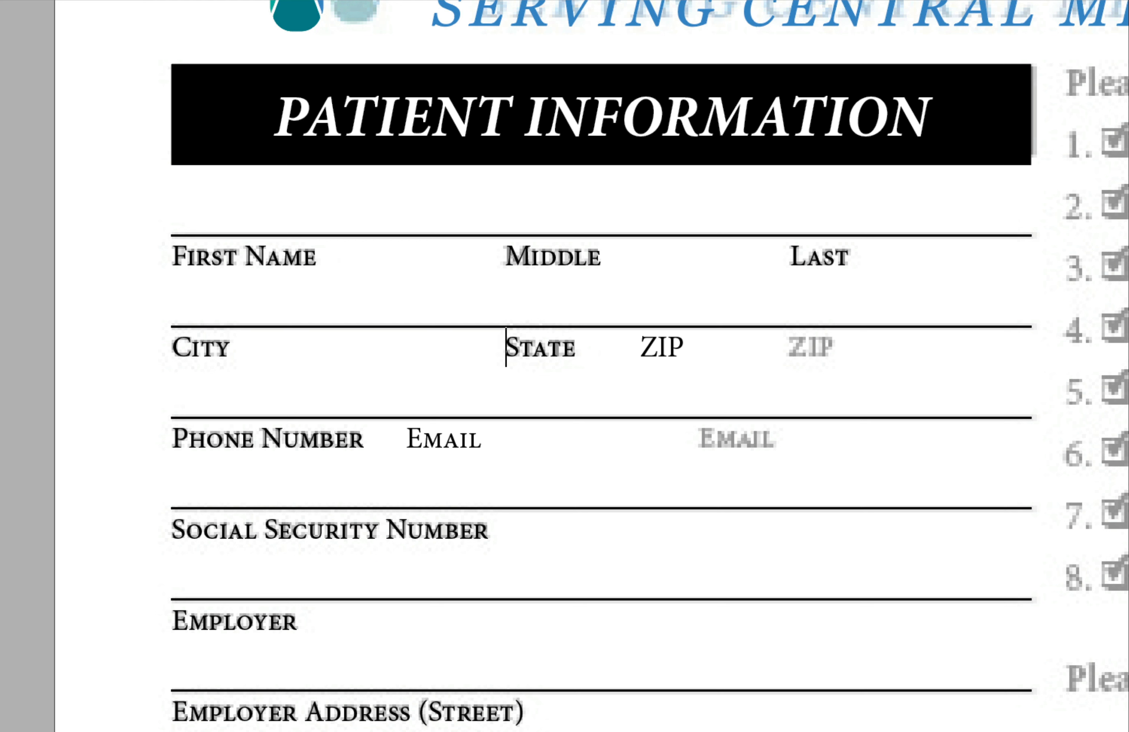
left_click(641, 347)
key("Tab")
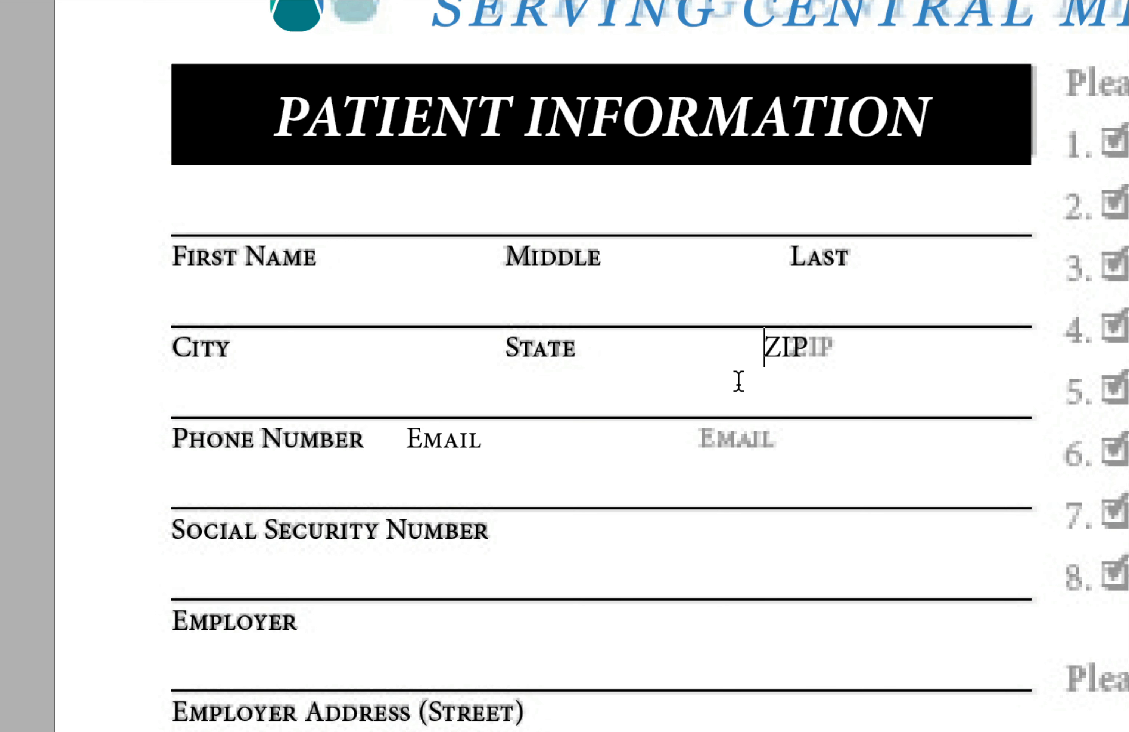
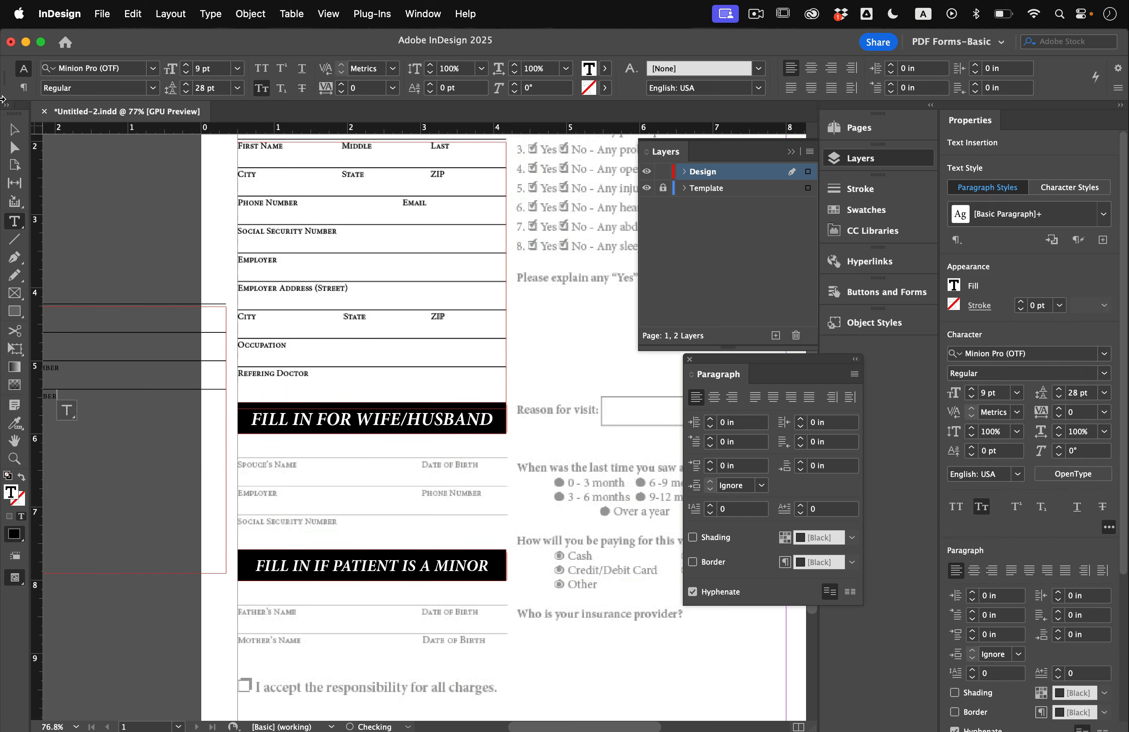
Step: Move the spouse label text frame from the pasteboard to just below the "Fill In for Wife/Husband" bar
key("Escape")
left_click_drag(64, 372, 344, 505)
key("Down")
key("Down")
key("Down")
key("Down")
key("Down")
key("Down")
key("Down")
key("Down")
key("Down")
scroll(344, 506, "down", 2)
left_click(218, 470)
key("w")
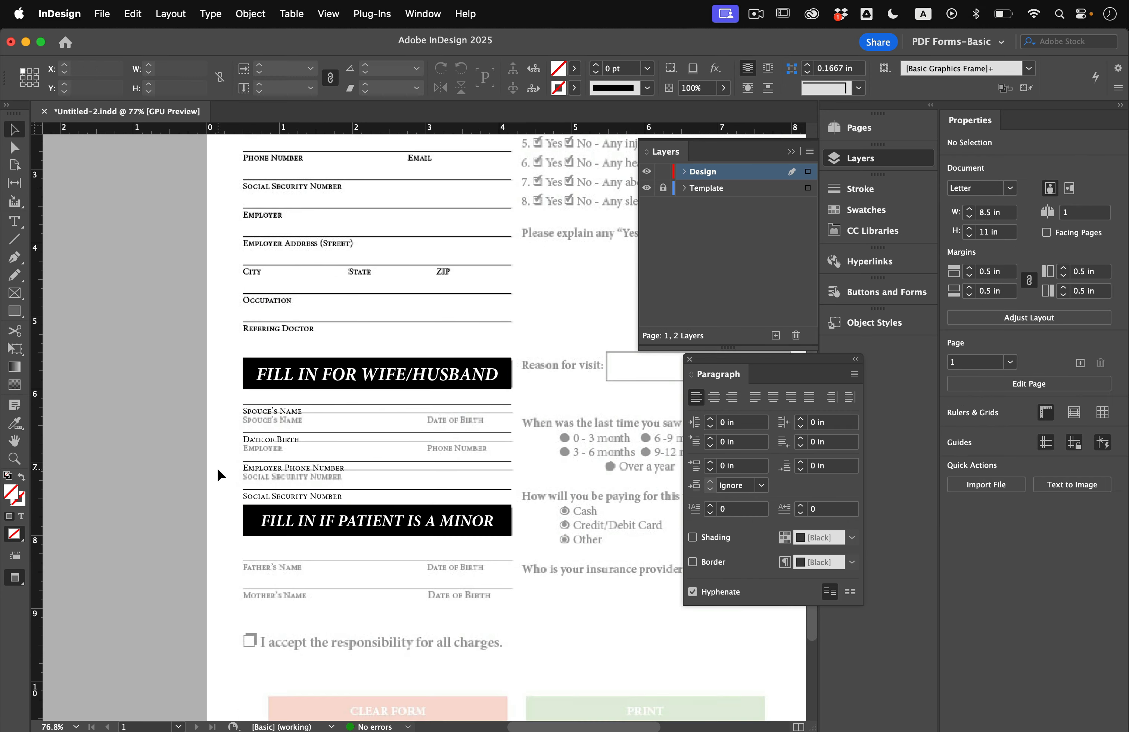
Step: Try 21 pt leading on the spouse labels and tabbing Date of Birth onto the Spouse's Name line
double_click(285, 437)
key("super+a")
left_click(186, 92)
left_click(186, 92)
left_click(186, 92)
left_click(186, 92)
left_click(186, 91)
left_click(294, 433)
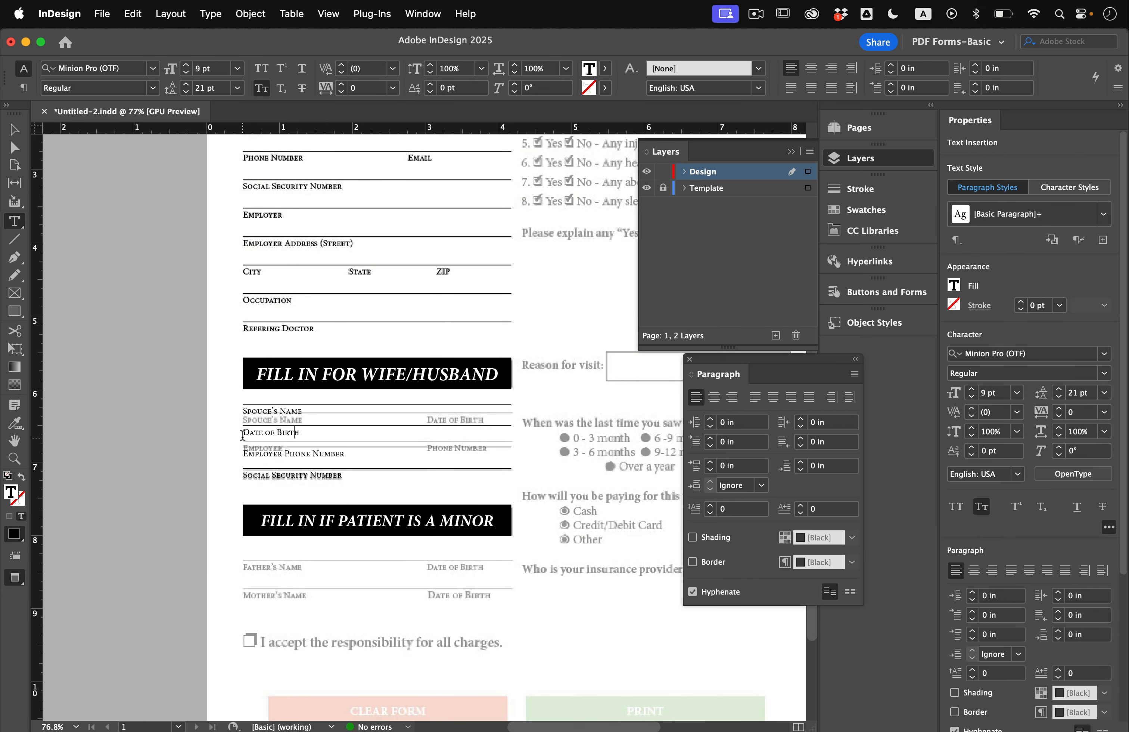
left_click(243, 435)
key("BackSpace")
key("Tab")
Step: Undo the leading and tab changes made to the spouse labels
key("super+z")
key("super+z")
key("super+z")
key("super+z")
key("super+z")
key("super+z")
key("super+z")
key("super+z")
key("super+z")
Step: Join Date of Birth to the Spouse's Name line with a tab and tab Phone Number away from Employer
left_click(244, 439)
key("BackSpace")
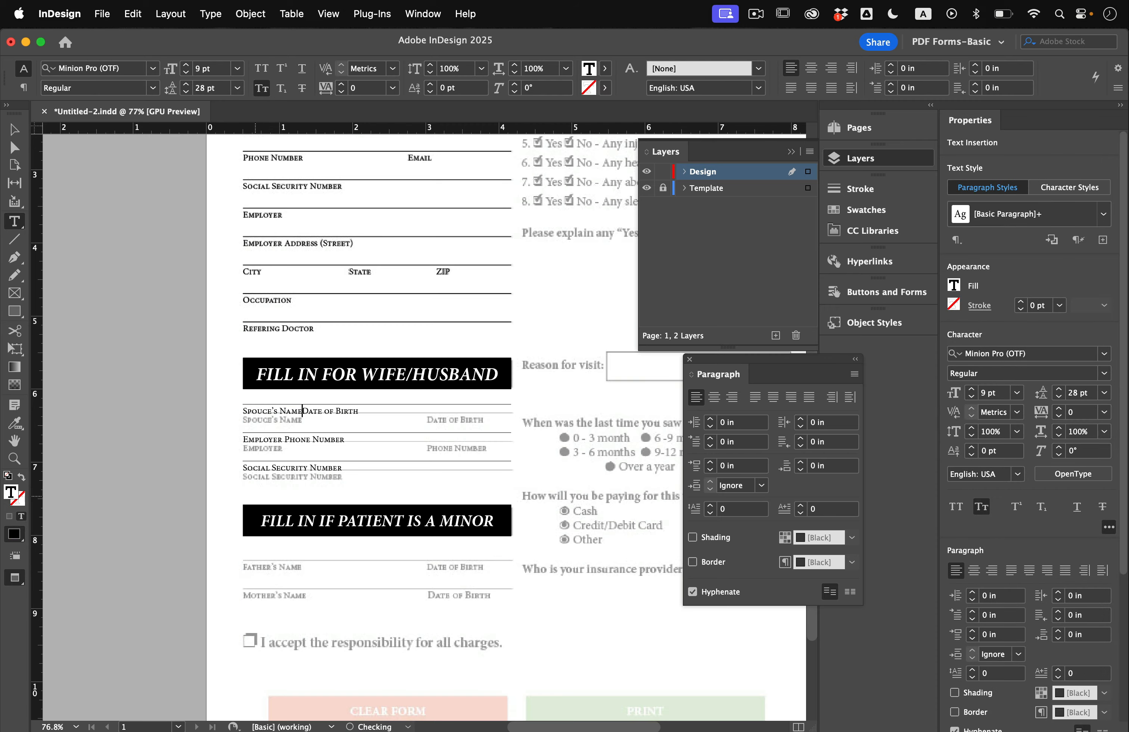
key("Tab")
left_click(286, 441)
key("Tab")
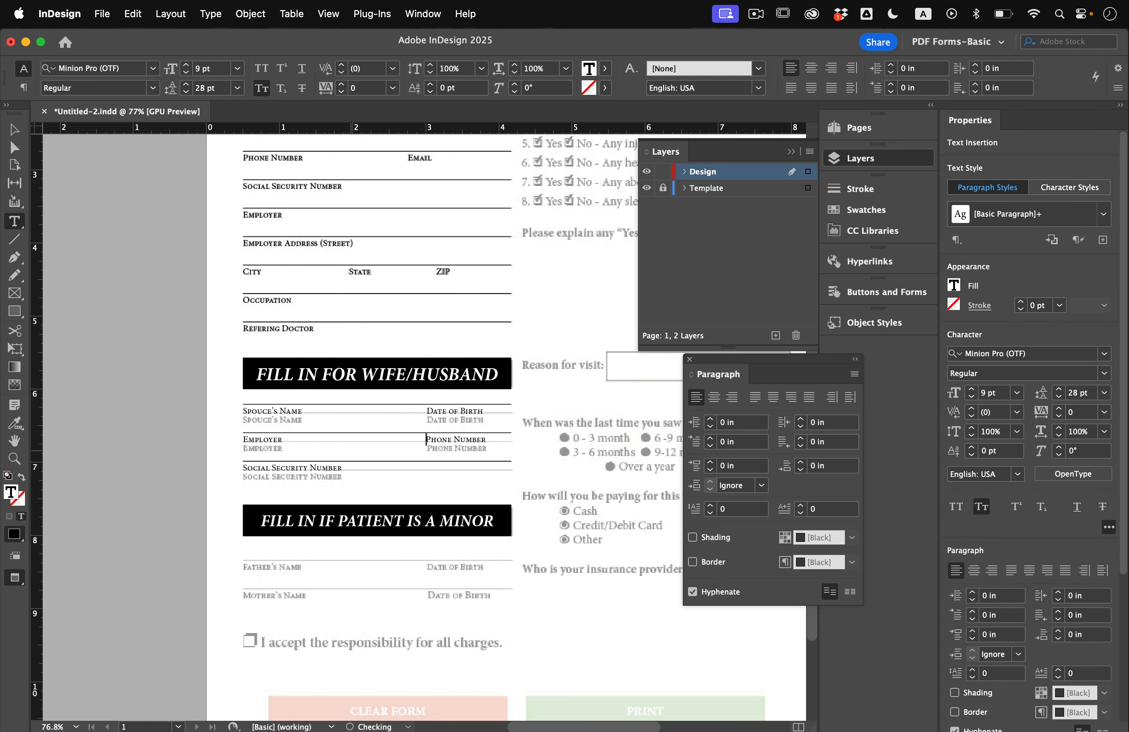
Step: Shorten the spouse label frame to about 1.08 in high and align it with the template lines
key("Escape")
left_click_drag(376, 673, 378, 485)
left_click_drag(380, 478, 379, 487)
Step: Duplicate the spouse label frame below the "Fill In If Patient Is a Minor" bar and replace its text with the Father's and Mother's lines from the RTF
scroll(361, 428, "down", 5)
left_click_drag(325, 340, 320, 484)
key("ctrl+Up")
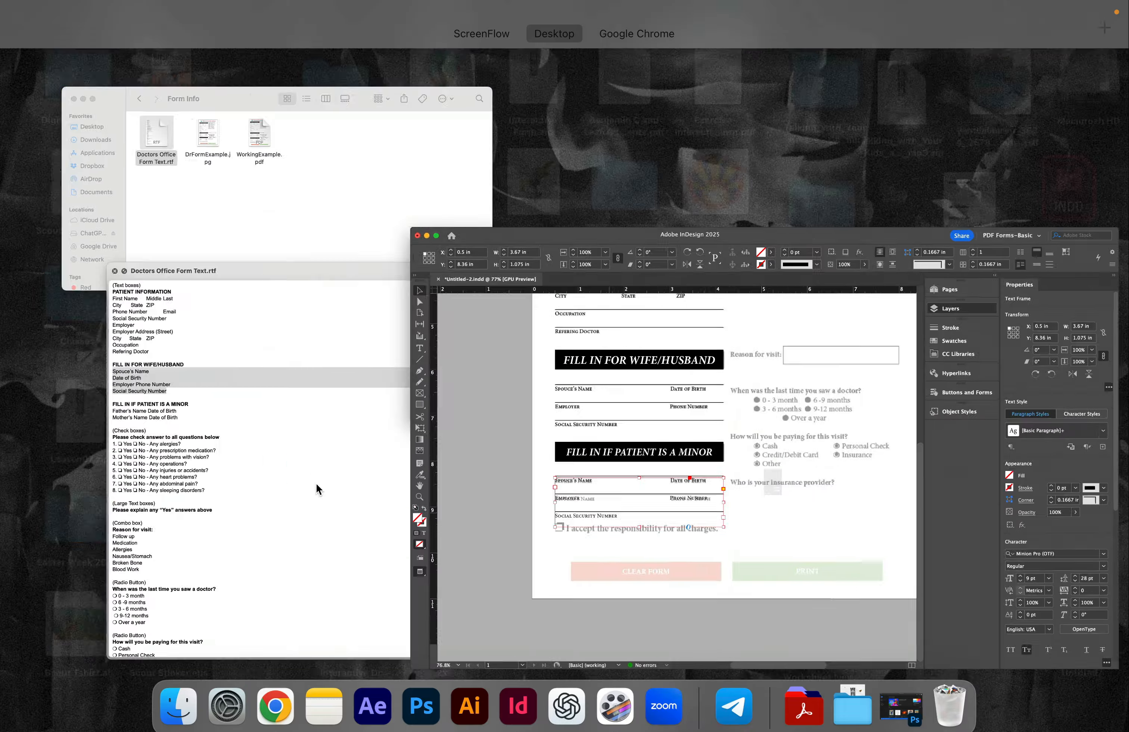
left_click(317, 487)
left_click_drag(374, 312, 267, 299)
key("super+a")
type("Father’s Name Date of Birth Mother’s Name Date of Birth")
Step: Tab Date of Birth over to its template position in both the Father's Name and Mother's Name lines
left_click(293, 434)
key("Tab")
left_click(295, 459)
key("Tab")
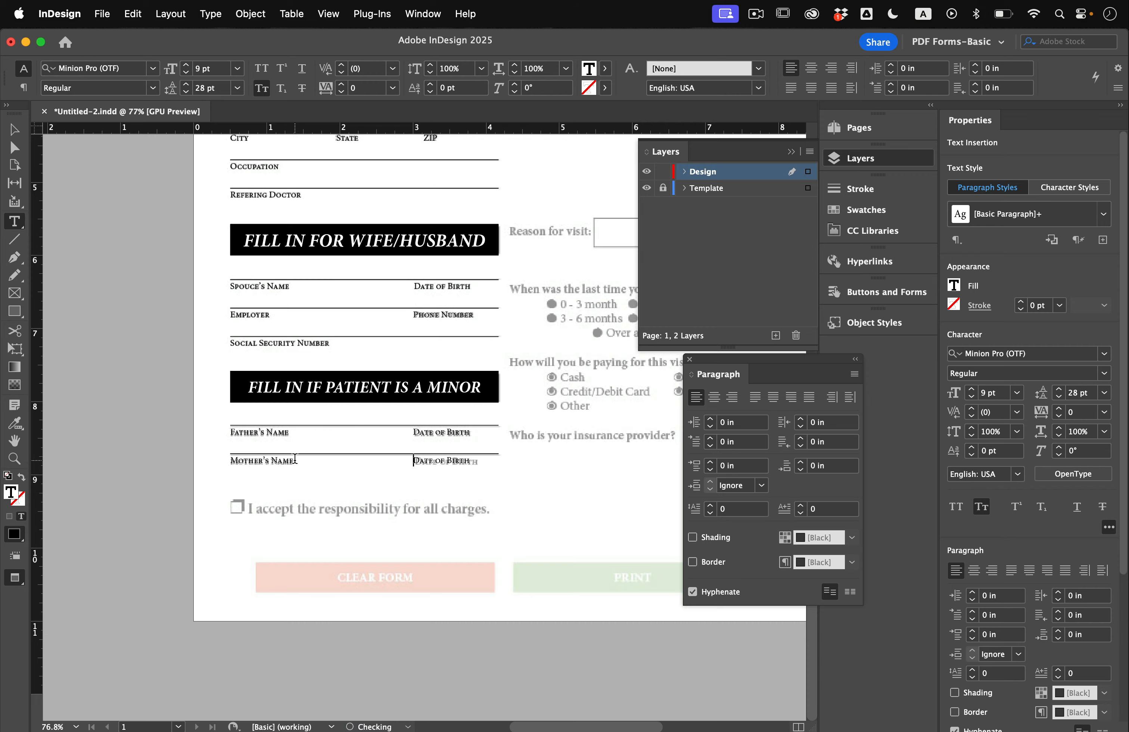
key("Escape")
left_click(173, 361)
Step: Copy "I accept the responsibility for all charges." from the "Doctors Office Form Text.rtf" preview in Finder and return to InDesign
scroll(219, 482, "up", 6)
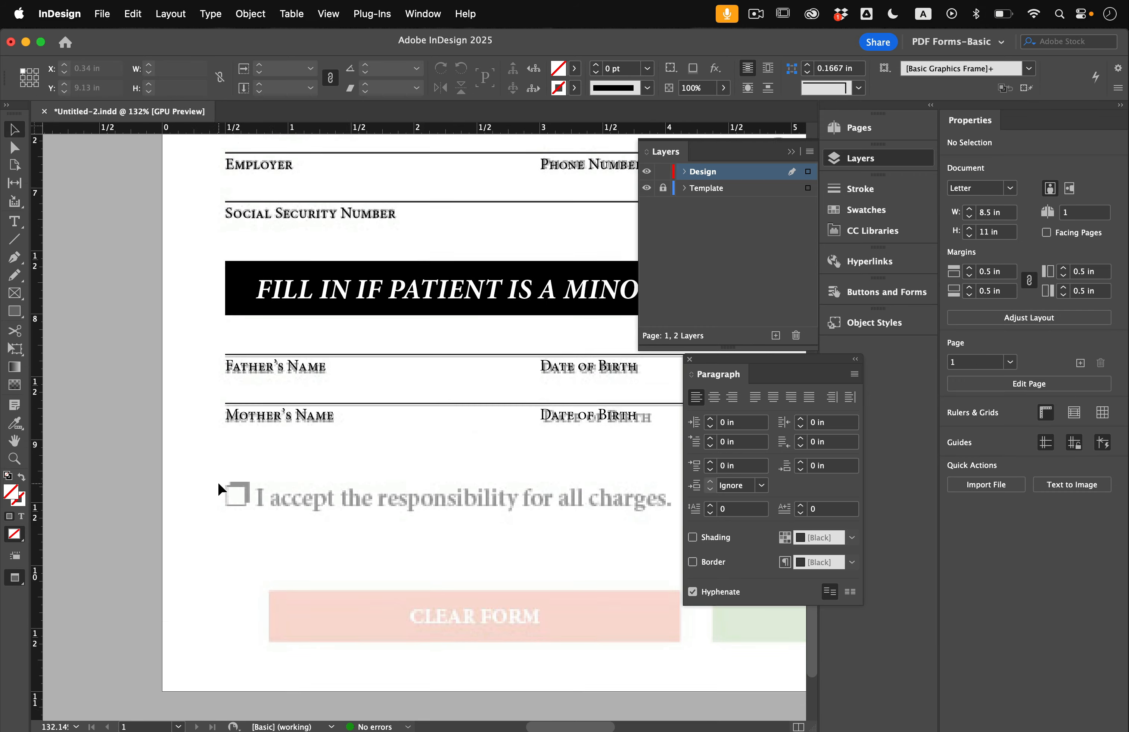
key("ctrl+Up")
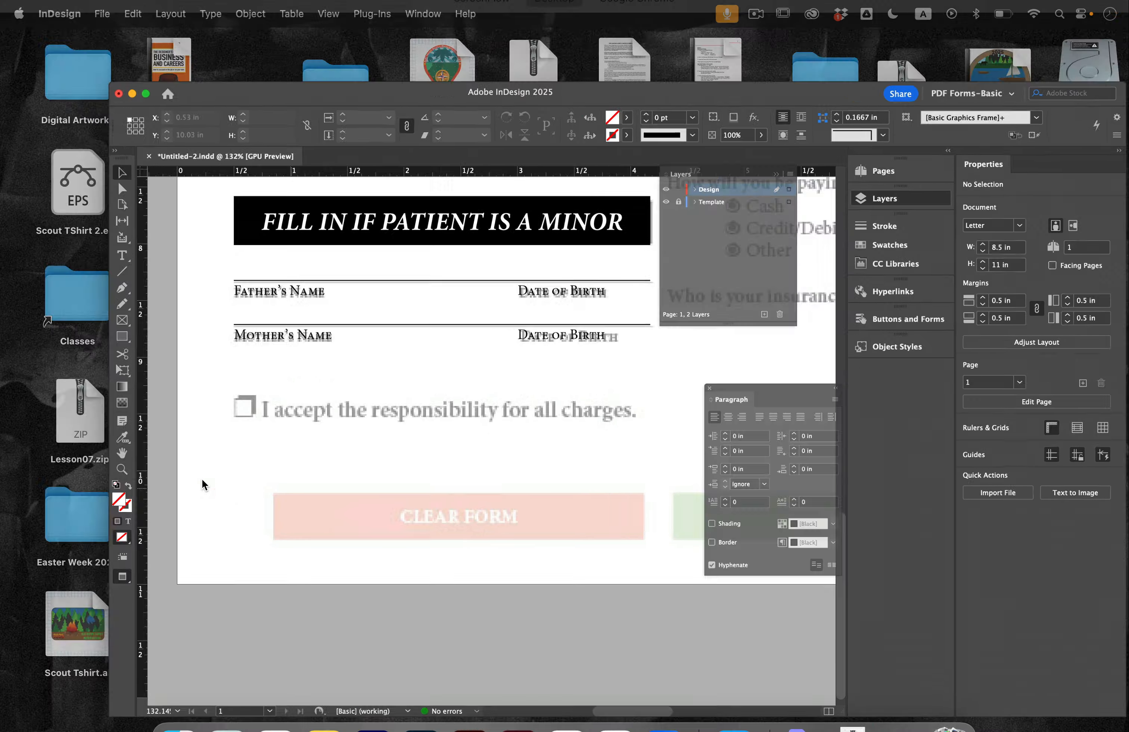
left_click(242, 381)
scroll(329, 483, "down", 5)
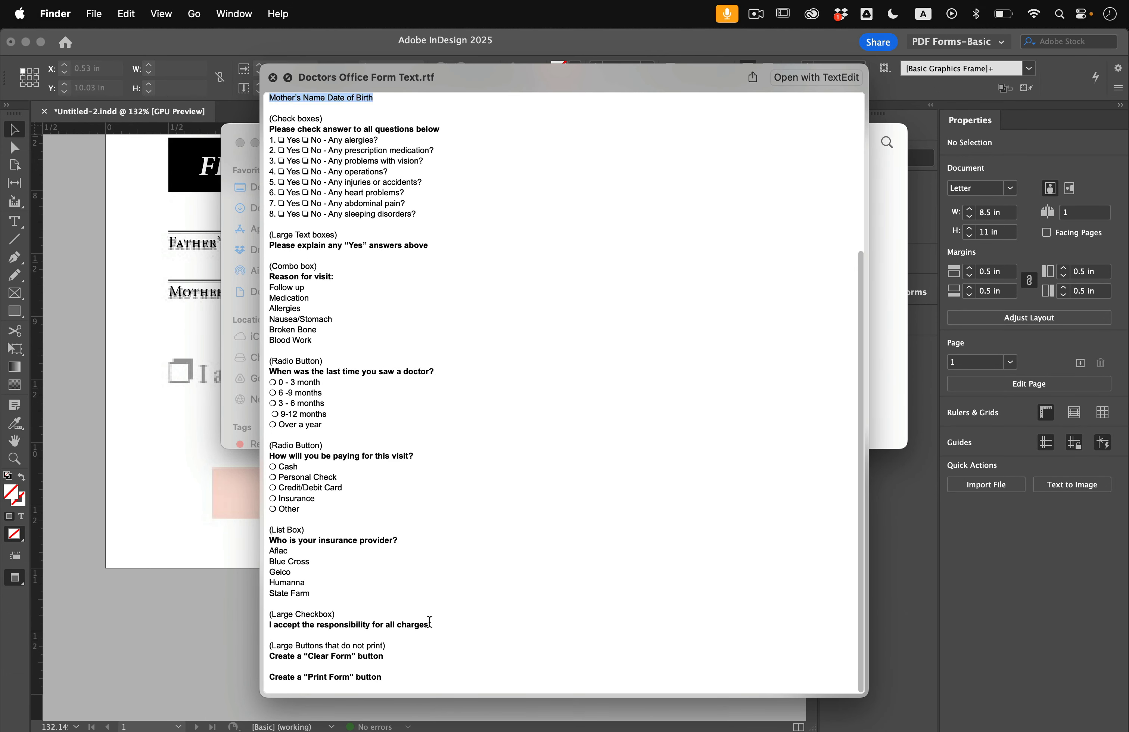
left_click_drag(430, 622, 274, 624)
key("super+c")
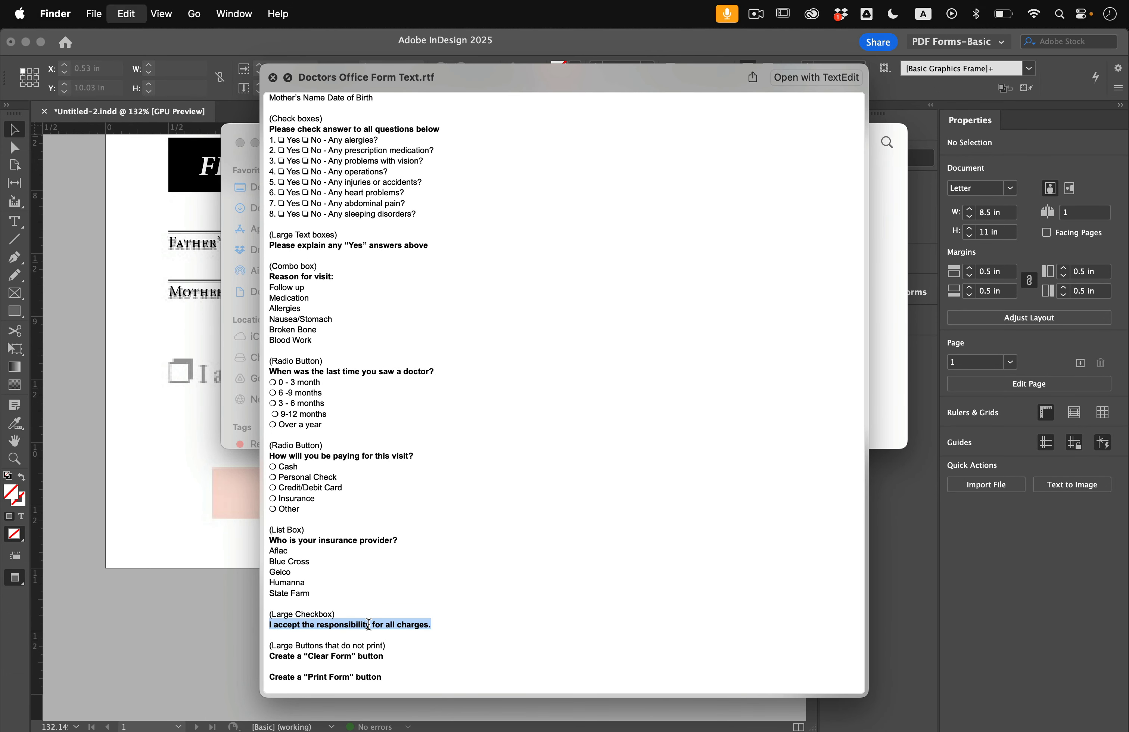
left_click(207, 529)
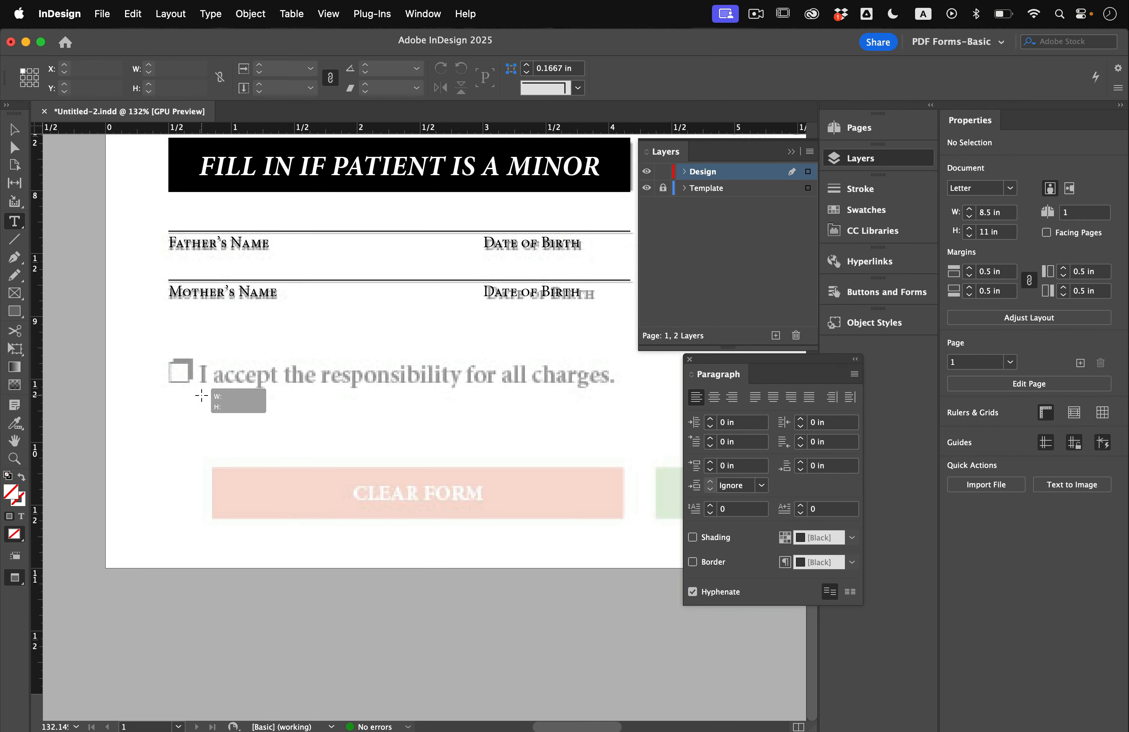
Step: Draw a text frame over the template's consent line, paste "I accept the responsibility for all charges." and format it as 14 pt Bold Italic
left_click_drag(201, 397, 625, 347)
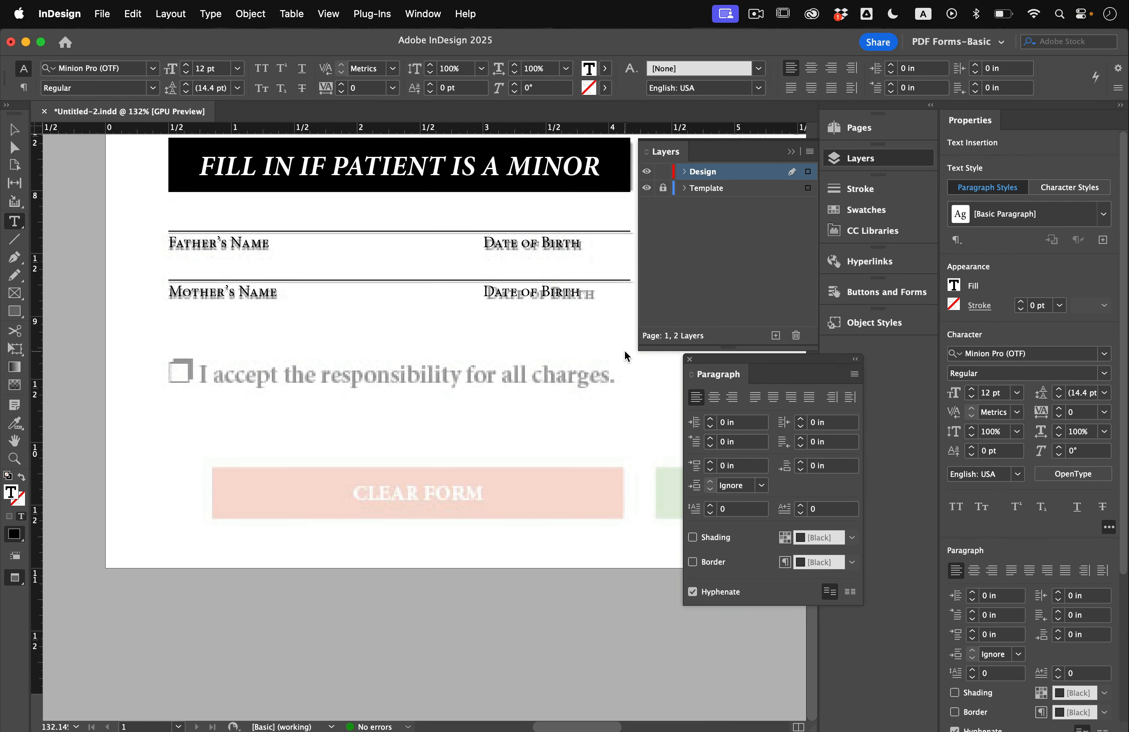
key("super+v")
key("super+a")
key("super+shift+period")
key("super+shift+period")
key("super+shift+comma")
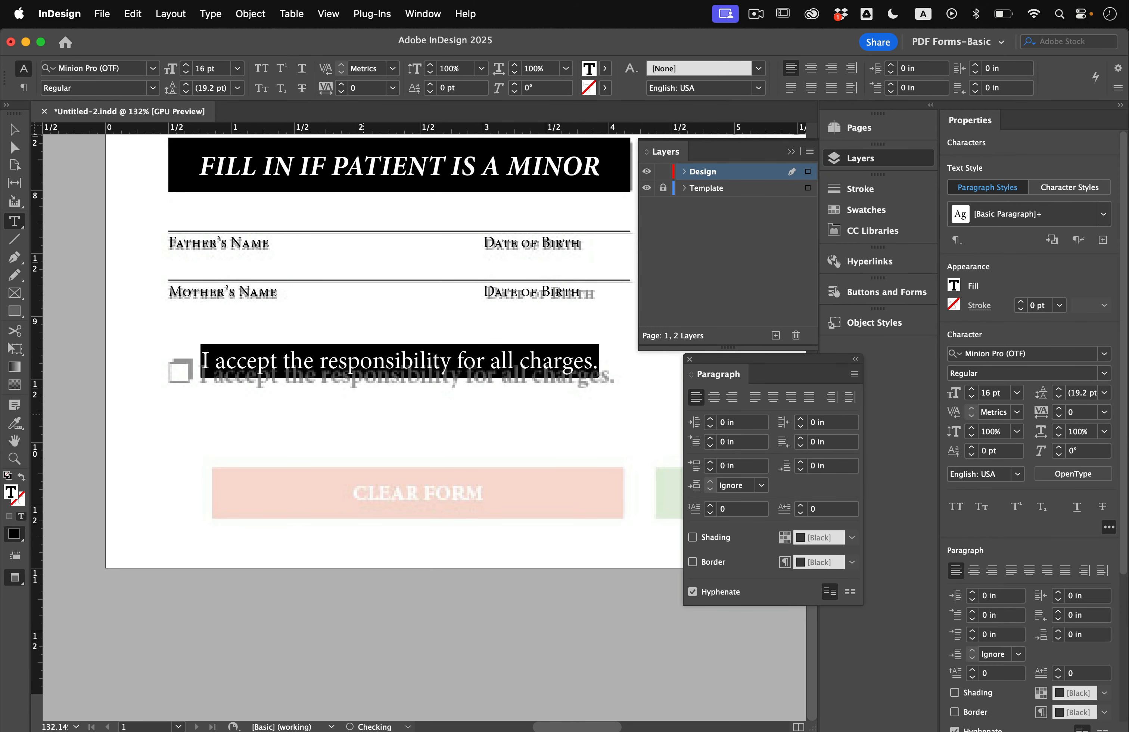
left_click(153, 87)
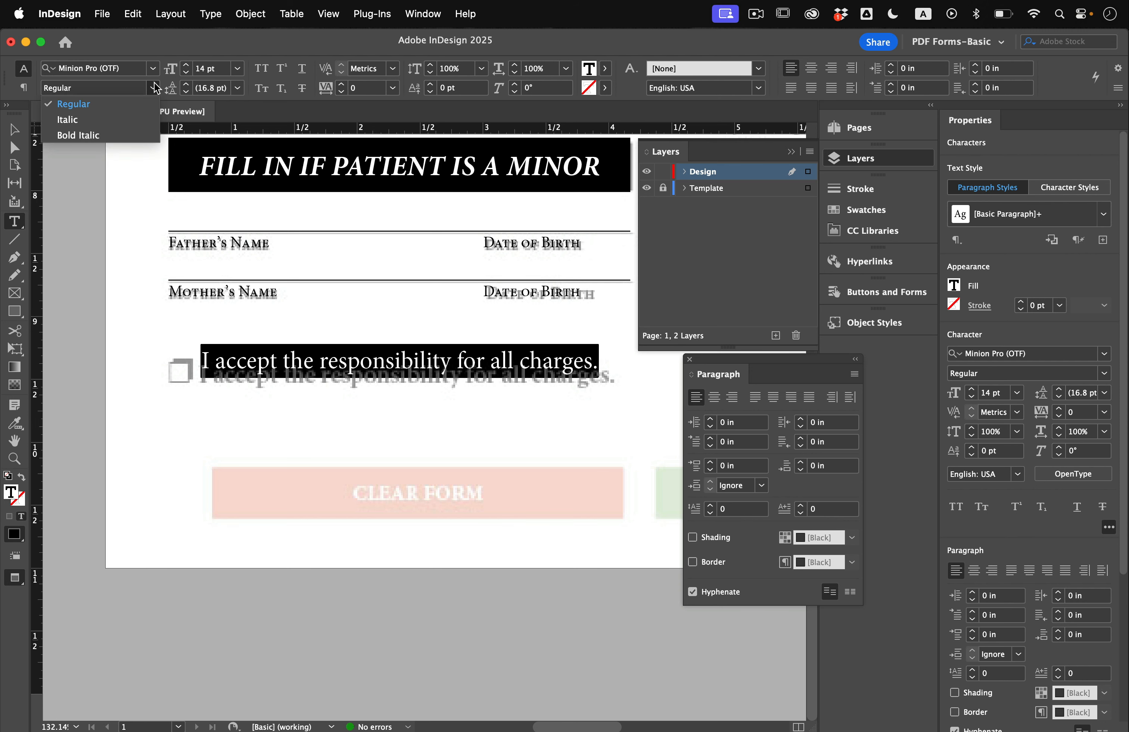
left_click(92, 136)
left_click(339, 361)
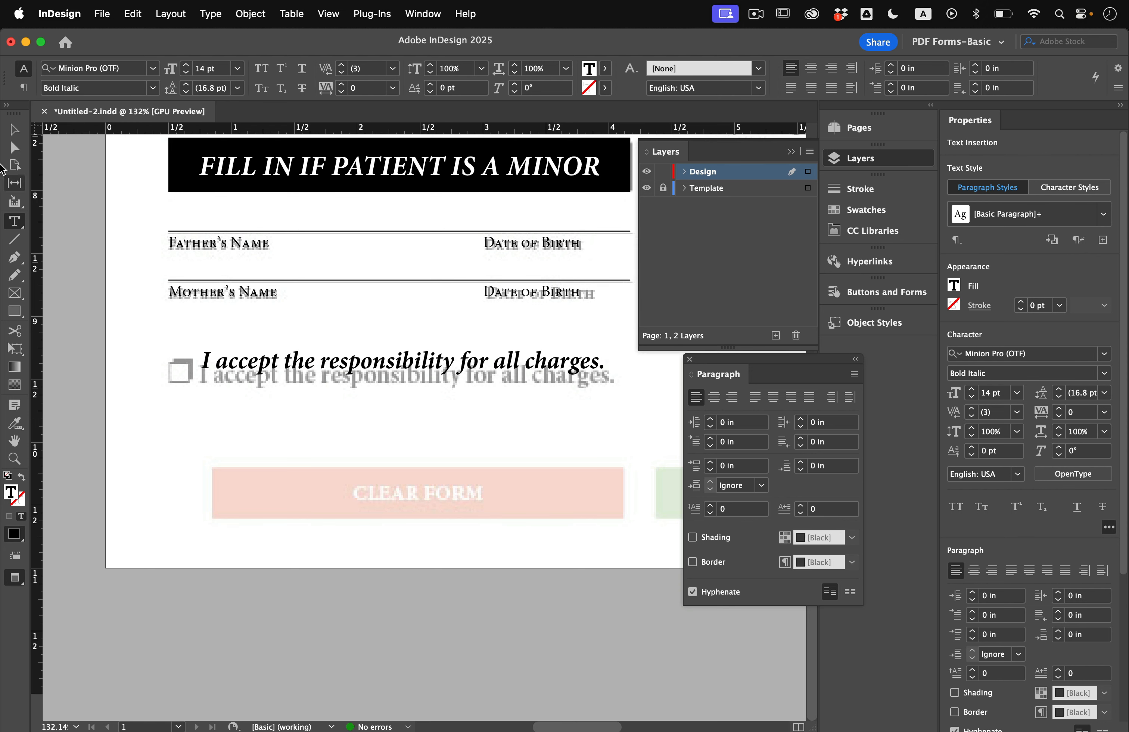
Step: Nudge the consent text frame down and slightly right onto the template line, to X 0.7739 in and Y 9.3811 in
left_click(14, 130)
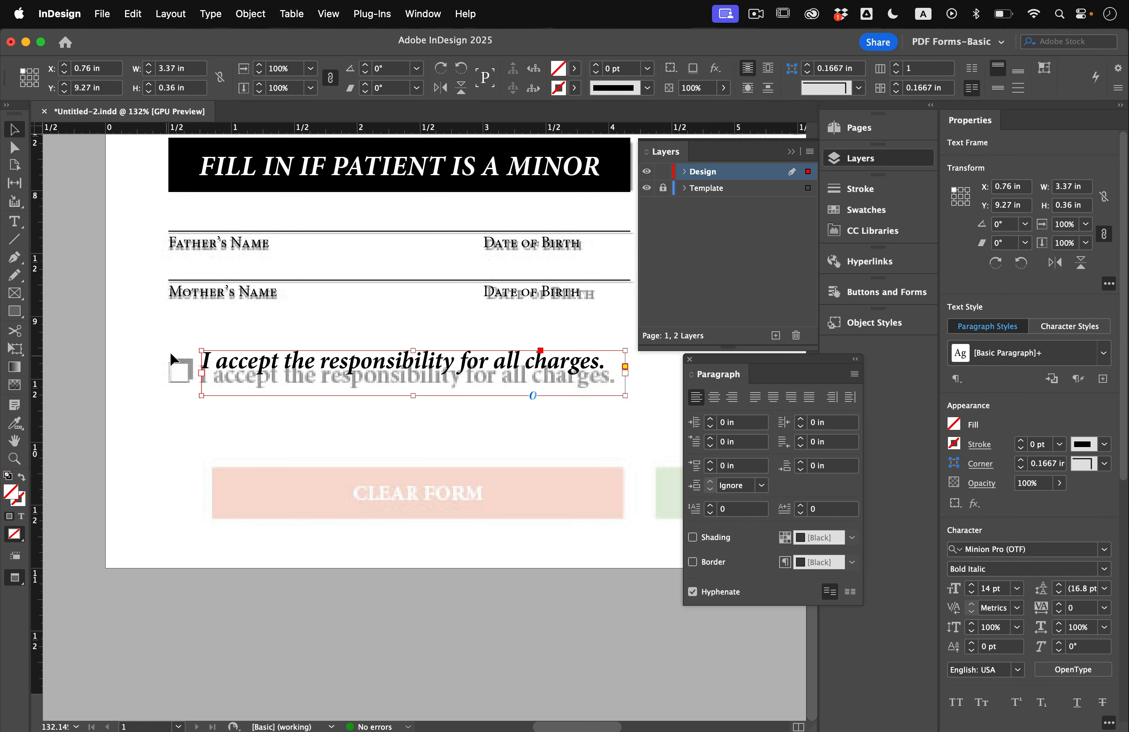
key("Down")
key("Down")
key("Down")
key("Down")
key("Down")
key("Down")
key("Down")
key("Down")
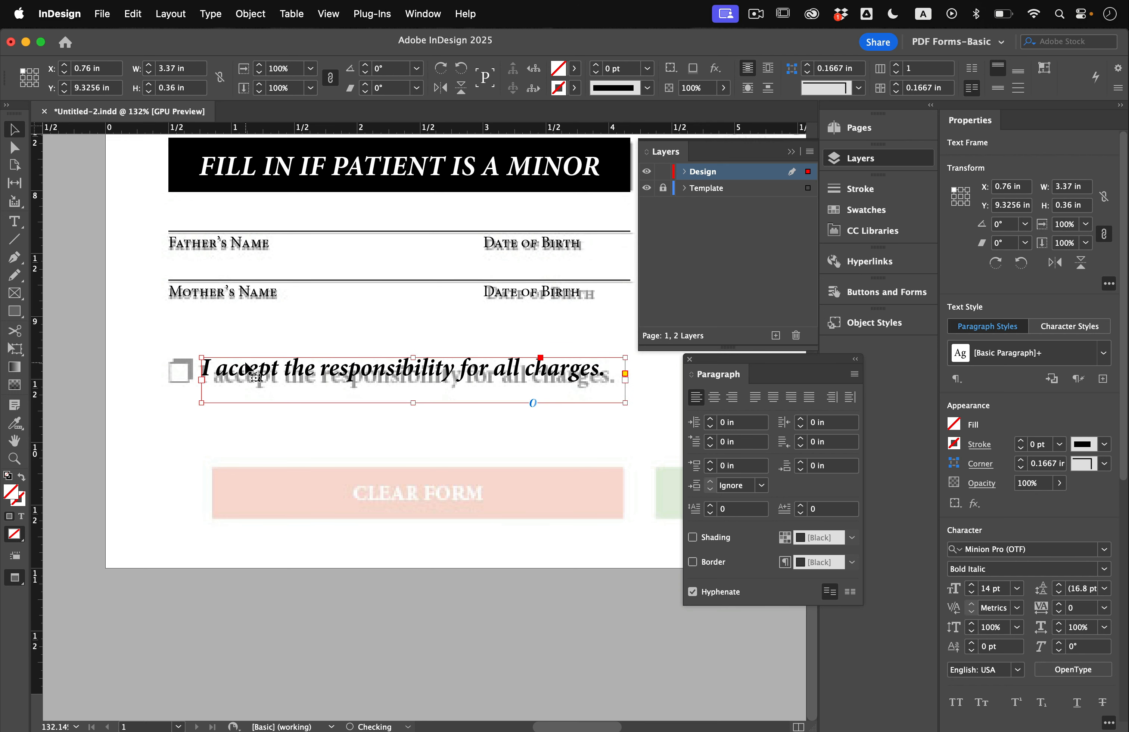
key("Right")
Step: Enlarge the consent text to 15 pt, widen its frame to about 3.63 in and nudge it left to X 0.7461 in
double_click(472, 392)
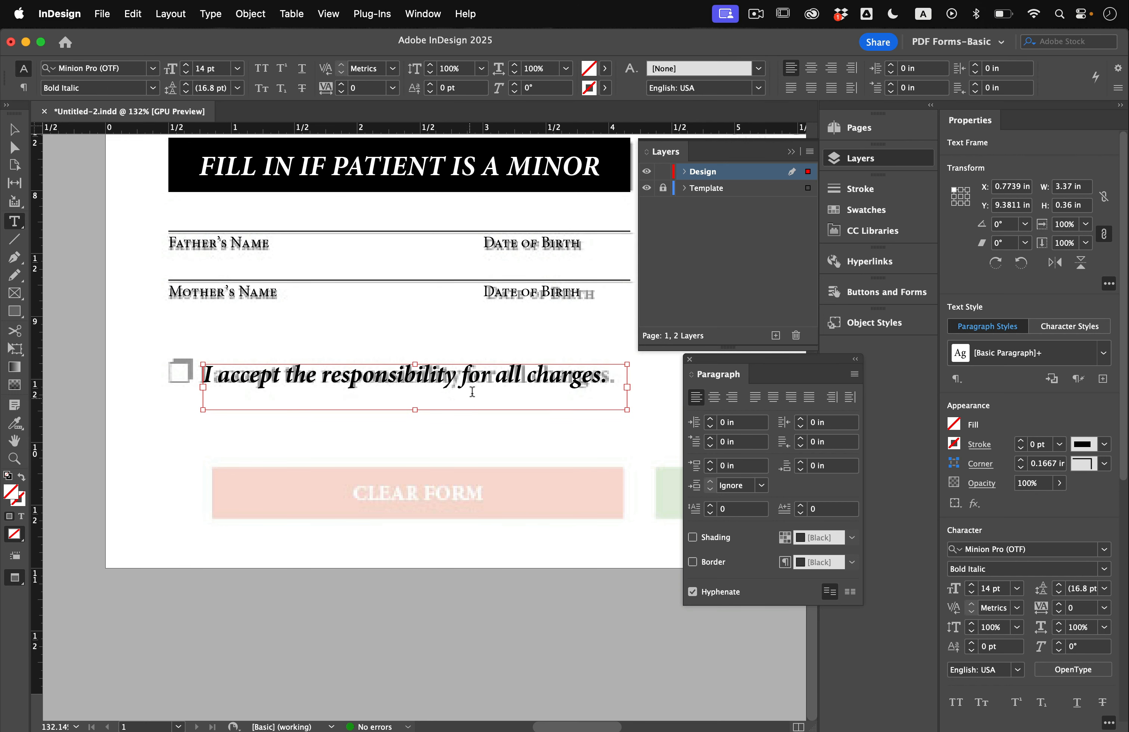
key("super+a")
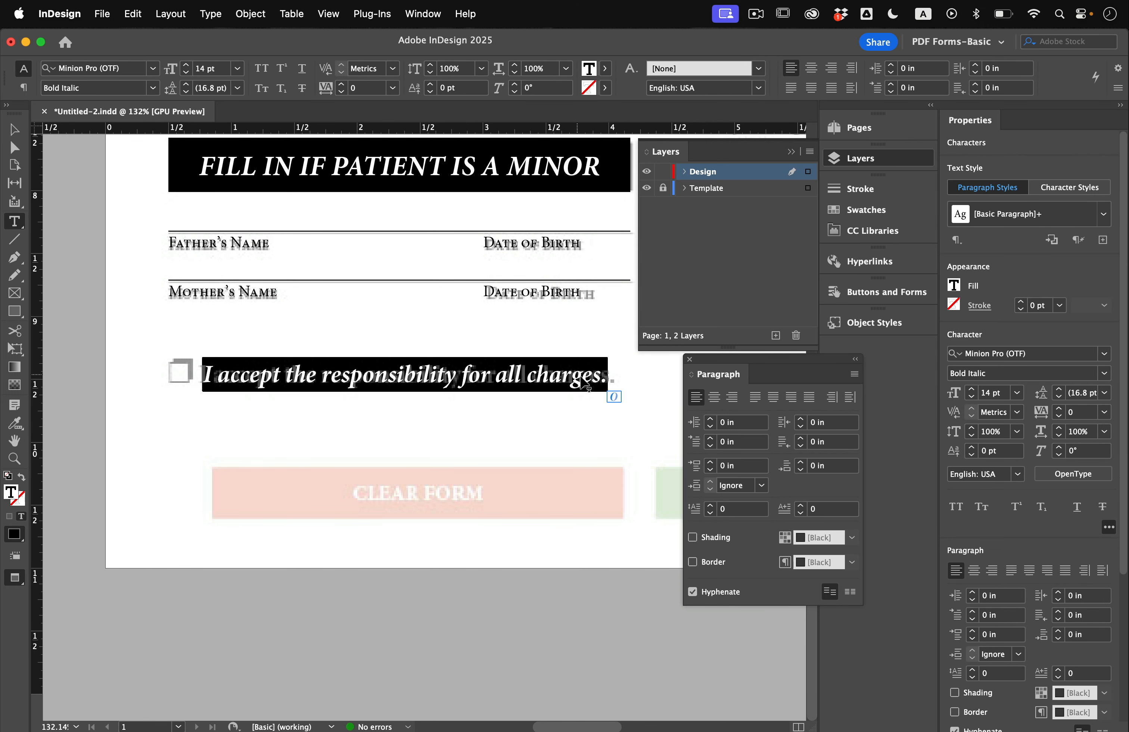
left_click(186, 65)
key("Escape")
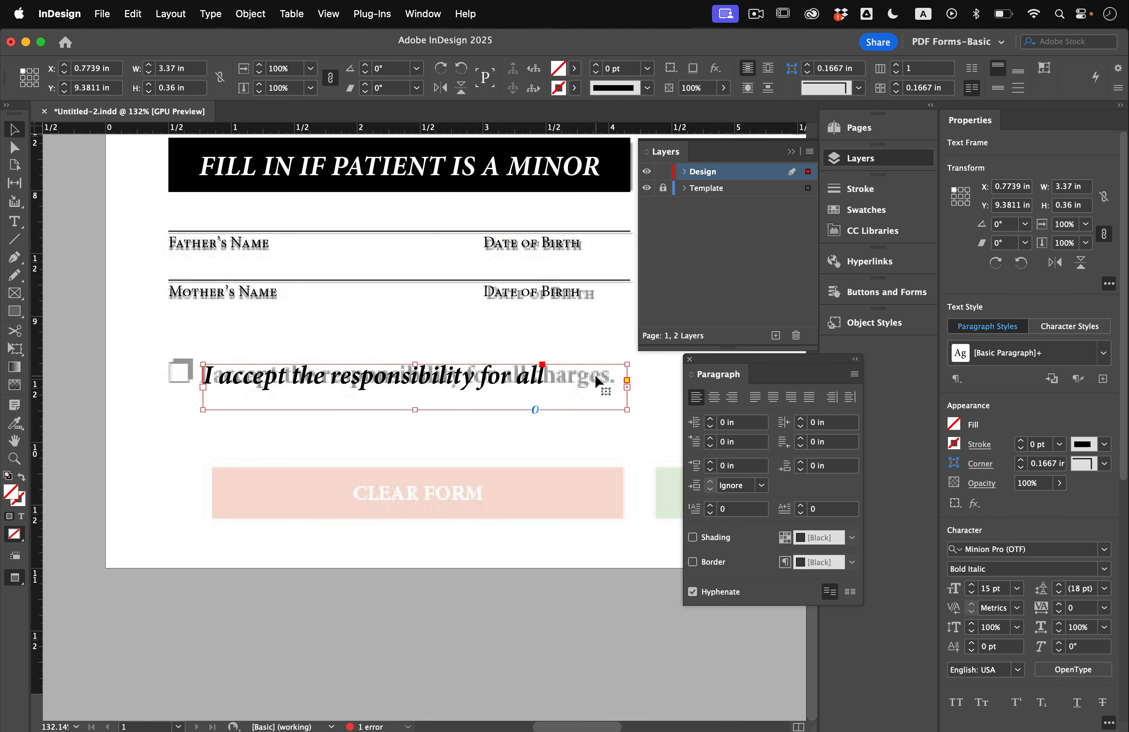
left_click_drag(628, 409, 659, 411)
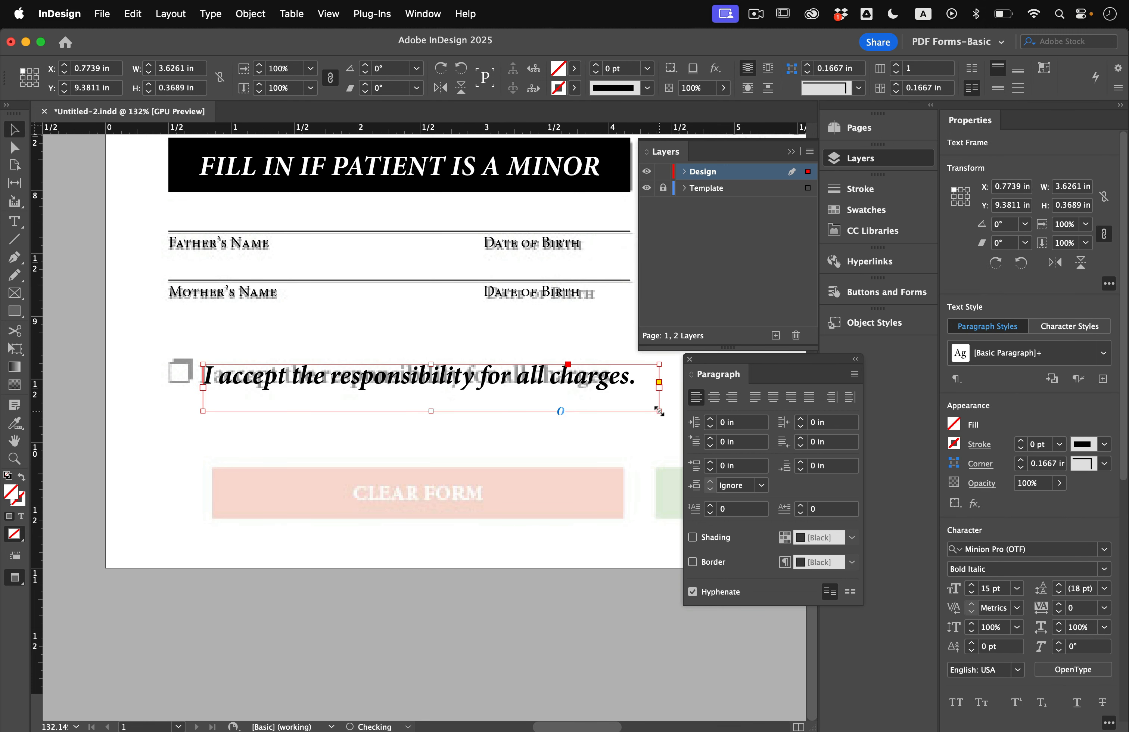
key("Left")
key("Left")
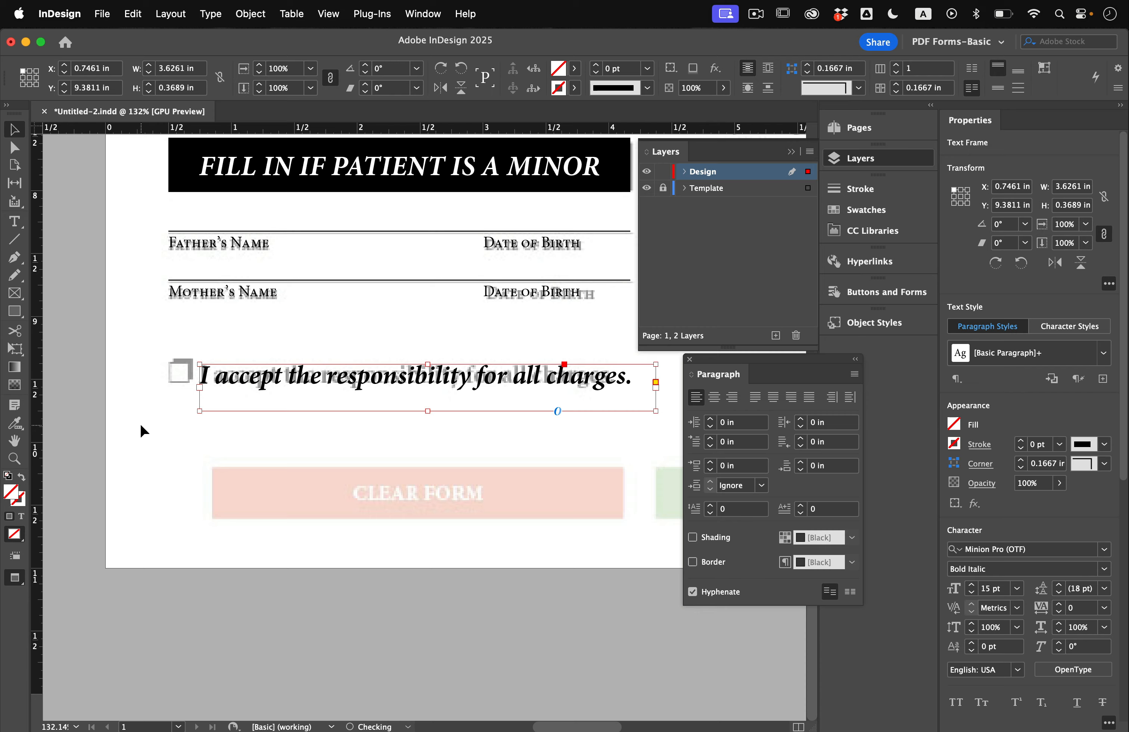
left_click(145, 426)
Step: Draw a text frame about 2.68 by 2.14 in over the template's numbered check-box questions
scroll(144, 425, "down", 2)
scroll(144, 426, "up", 2)
scroll(144, 426, "down", 2)
scroll(345, 305, "up", 5)
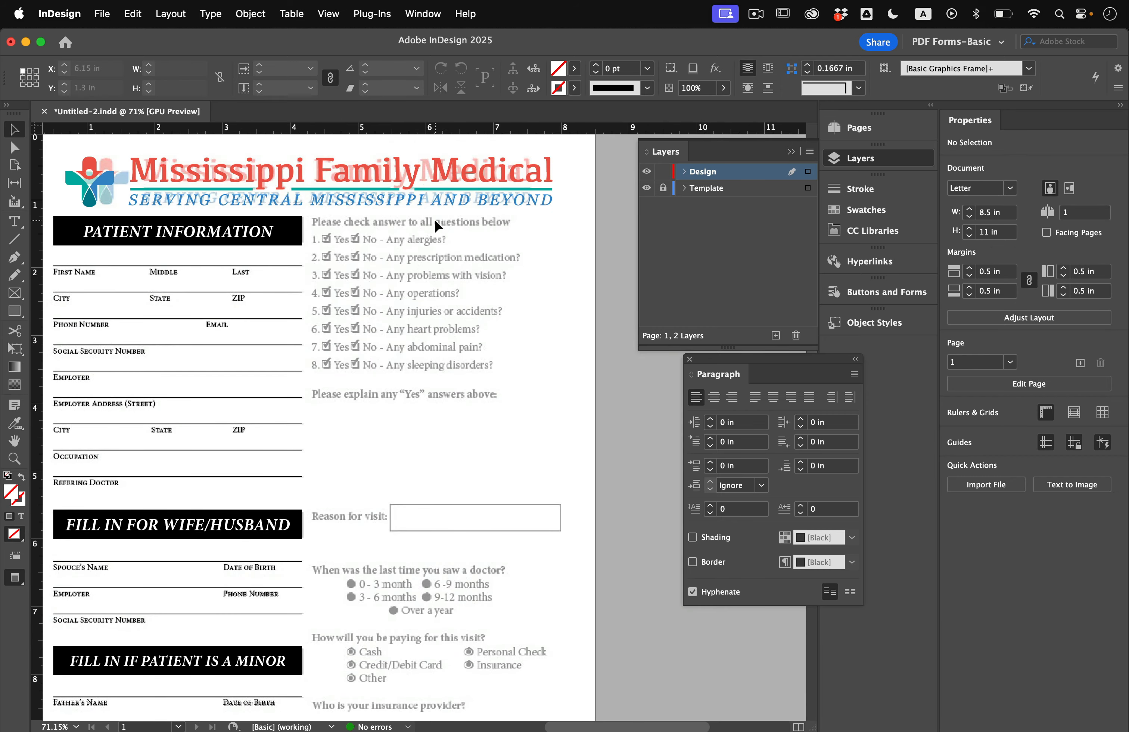
scroll(434, 218, "up", 4)
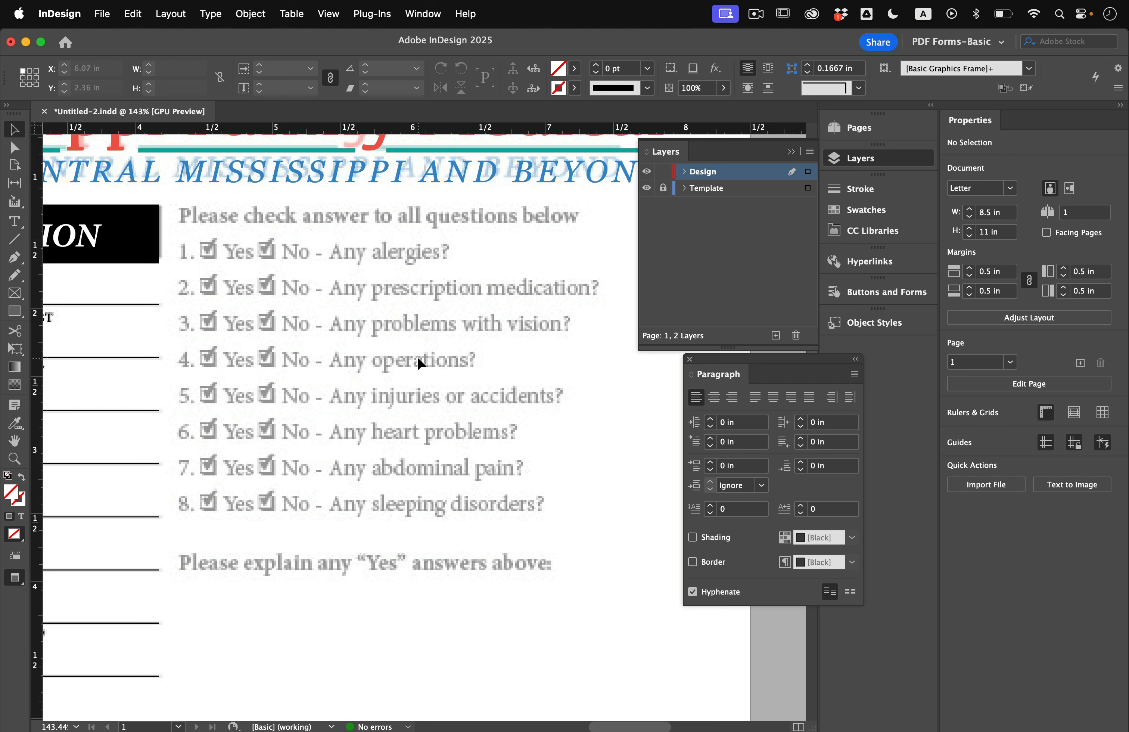
left_click(14, 222)
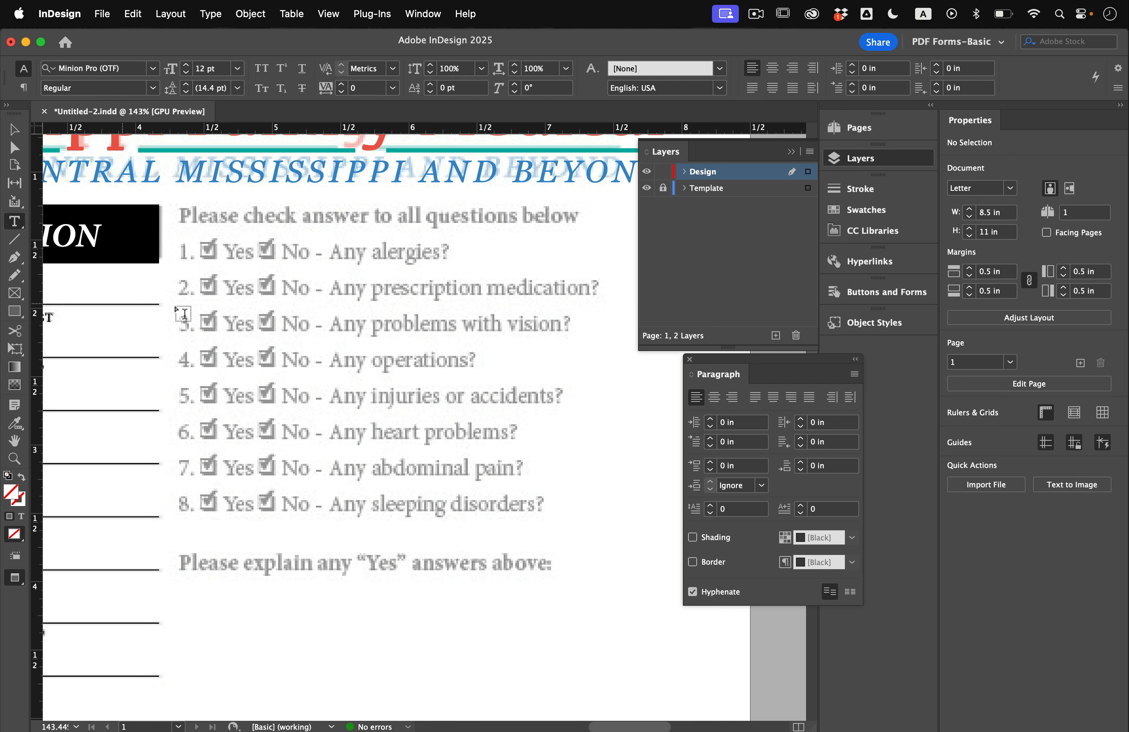
left_click_drag(229, 238, 594, 530)
Step: Copy the eight numbered check-box questions from the "Doctors Office Form Text.rtf" preview in Finder and paste them into the new InDesign frame
key("ctrl+Up")
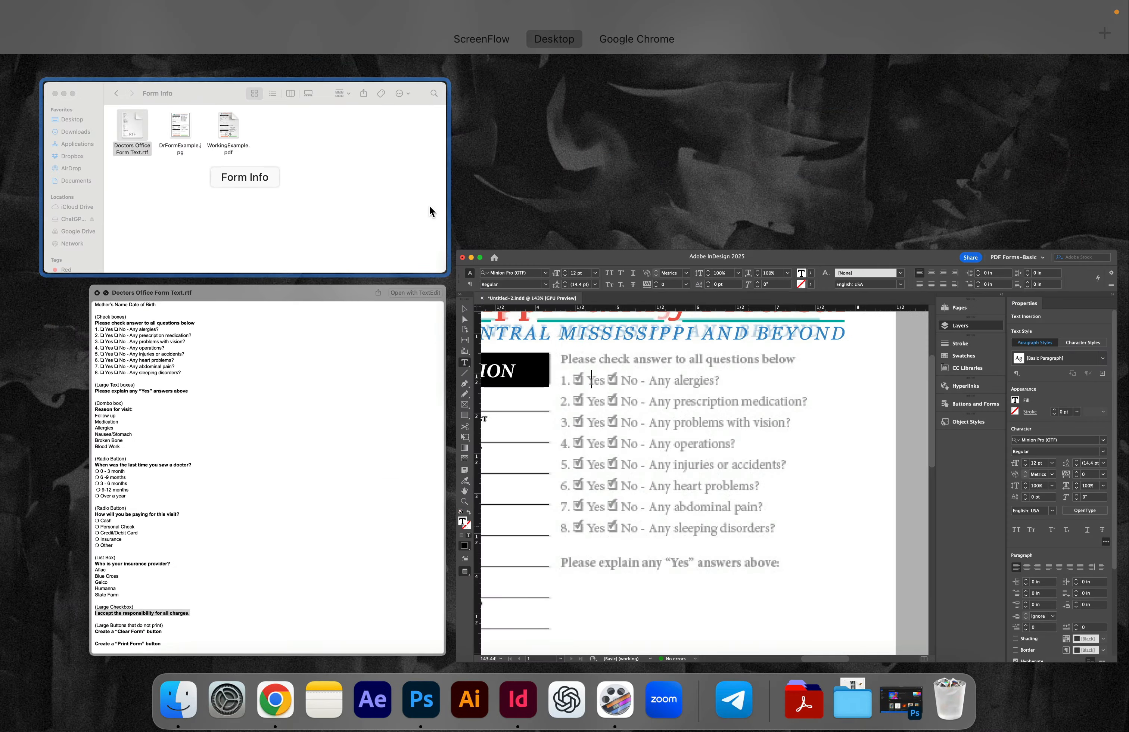
left_click(428, 205)
scroll(428, 381, "up", 5)
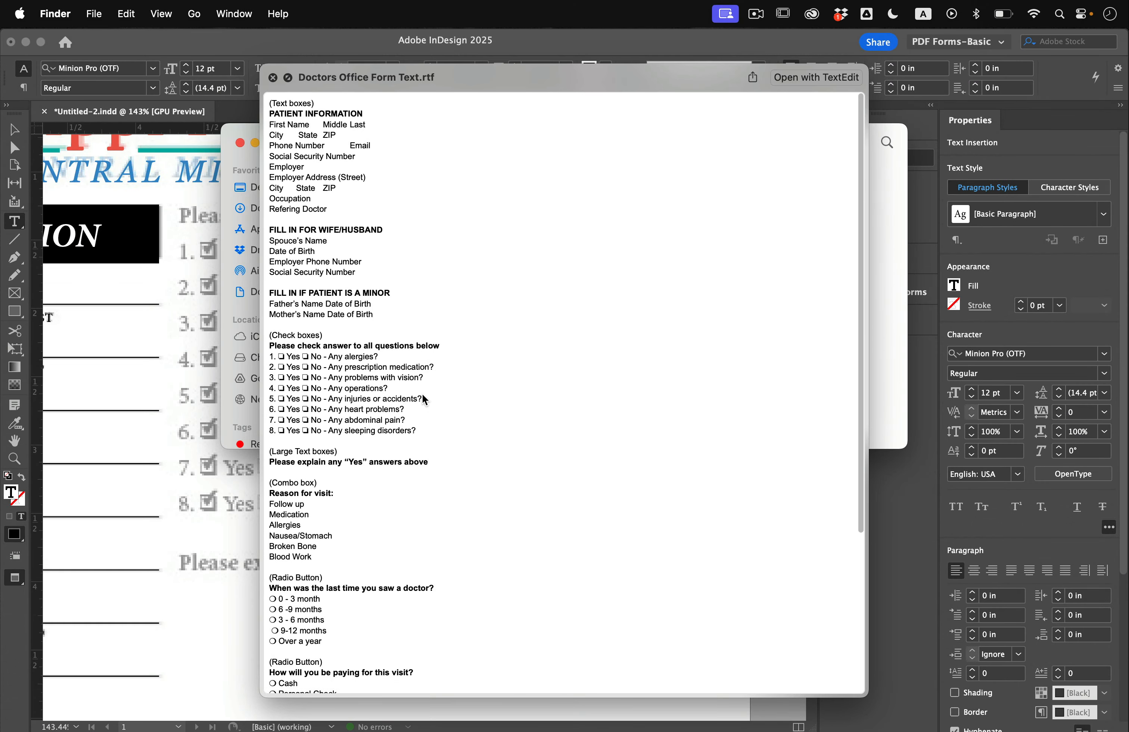
left_click_drag(416, 428, 268, 356)
key("super+c")
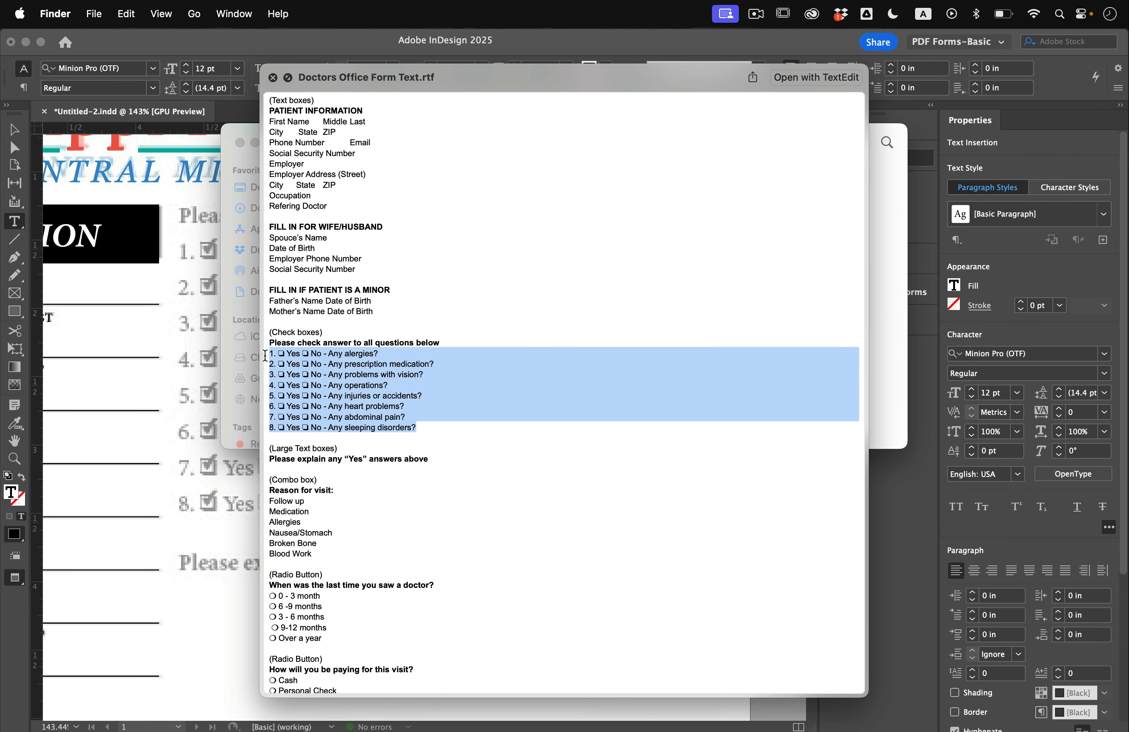
left_click(171, 294)
key("super+v")
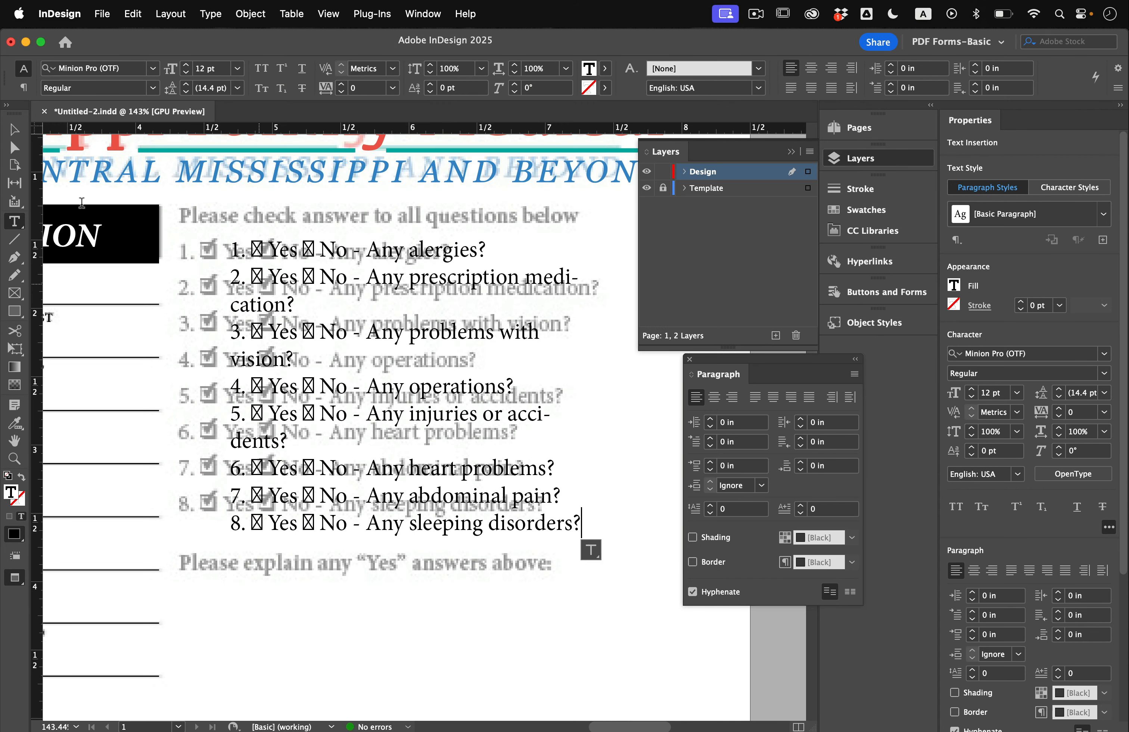
Step: Widen the questions frame on both sides to about 3.33 in so each question fits on one line
left_click(15, 129)
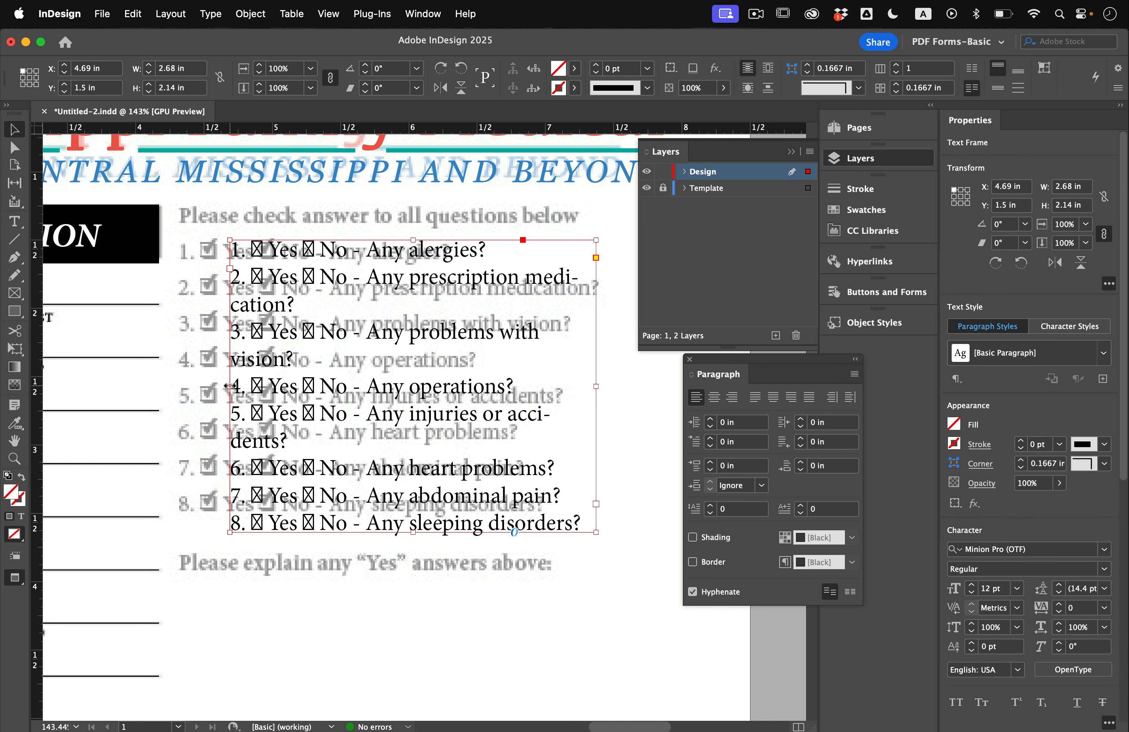
left_click_drag(228, 386, 196, 386)
left_click_drag(597, 385, 651, 386)
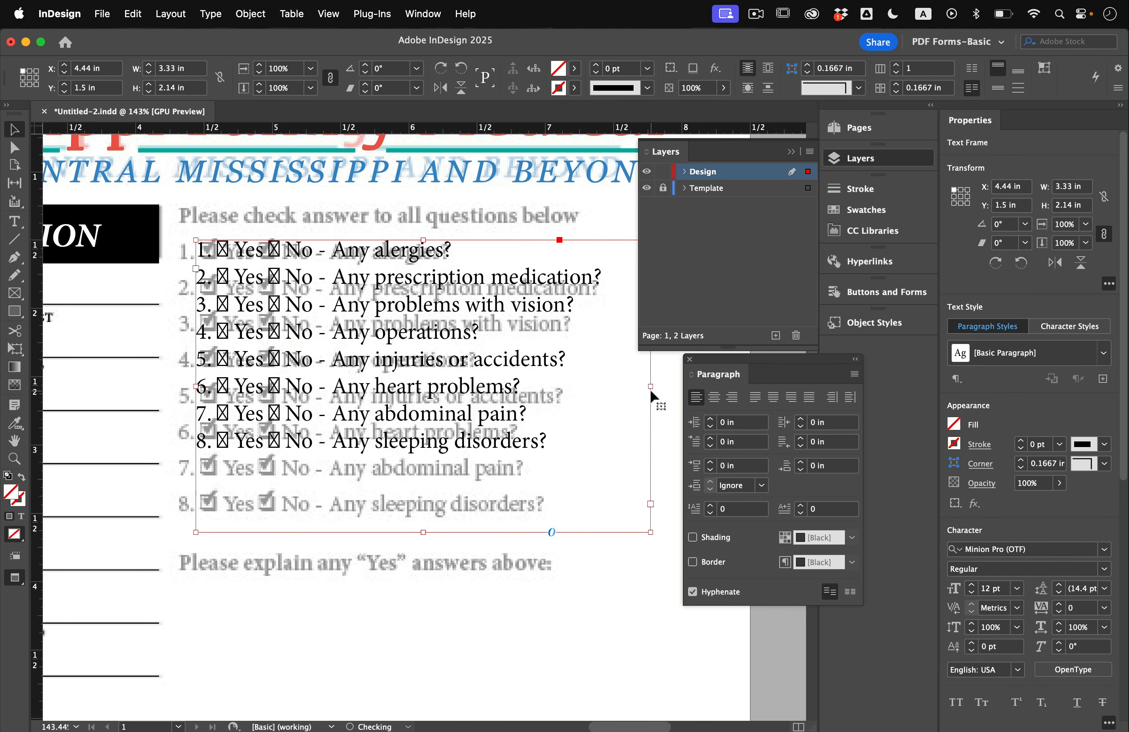
Step: Hide the Template layer and replace the Yes and No check-box text in question 1 with blank spaces
left_click(647, 188)
key("t")
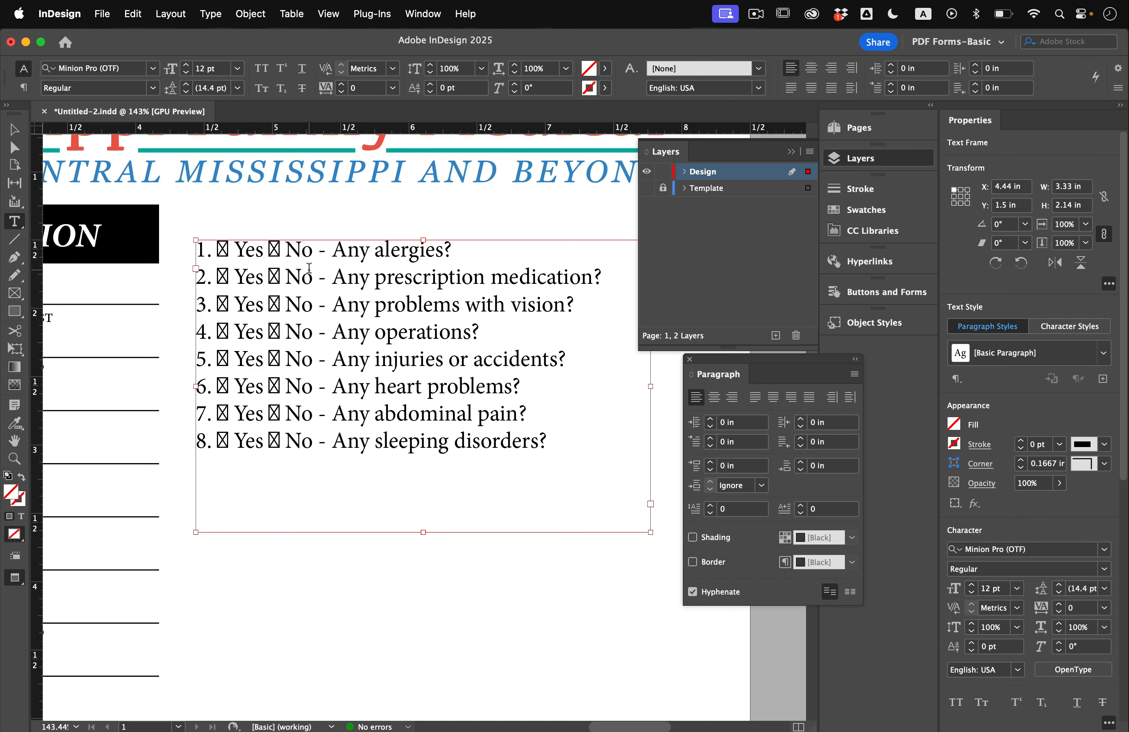
left_click_drag(317, 251, 217, 251)
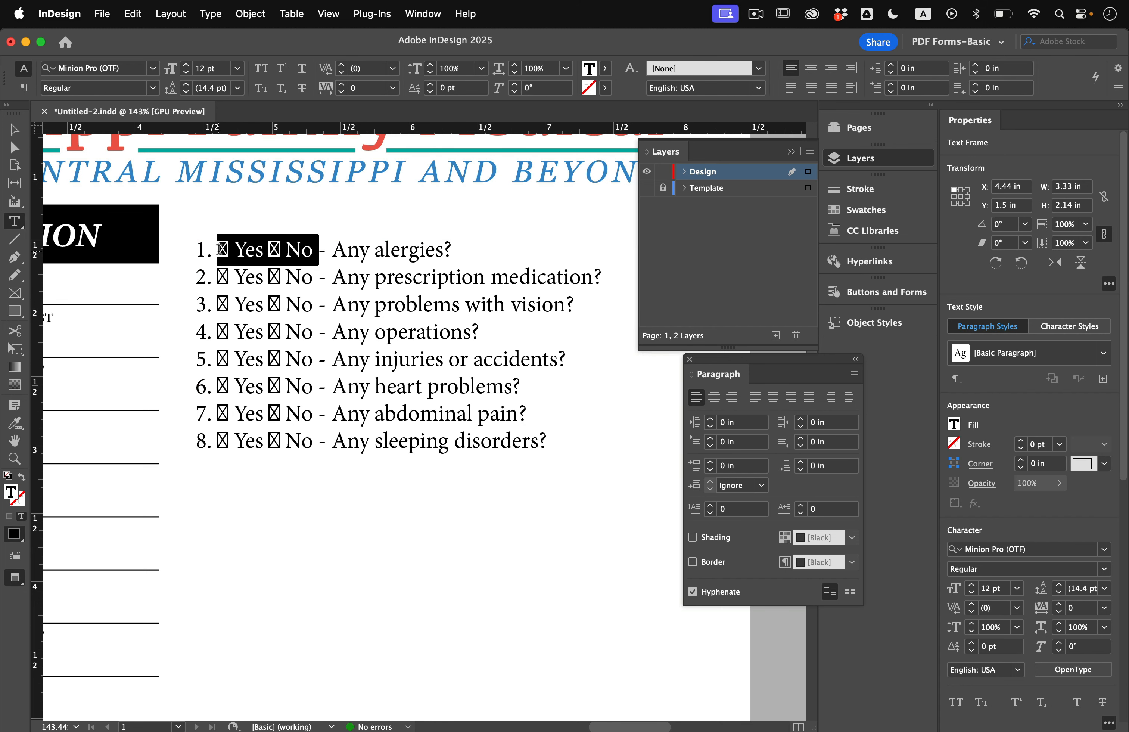
key("BackSpace")
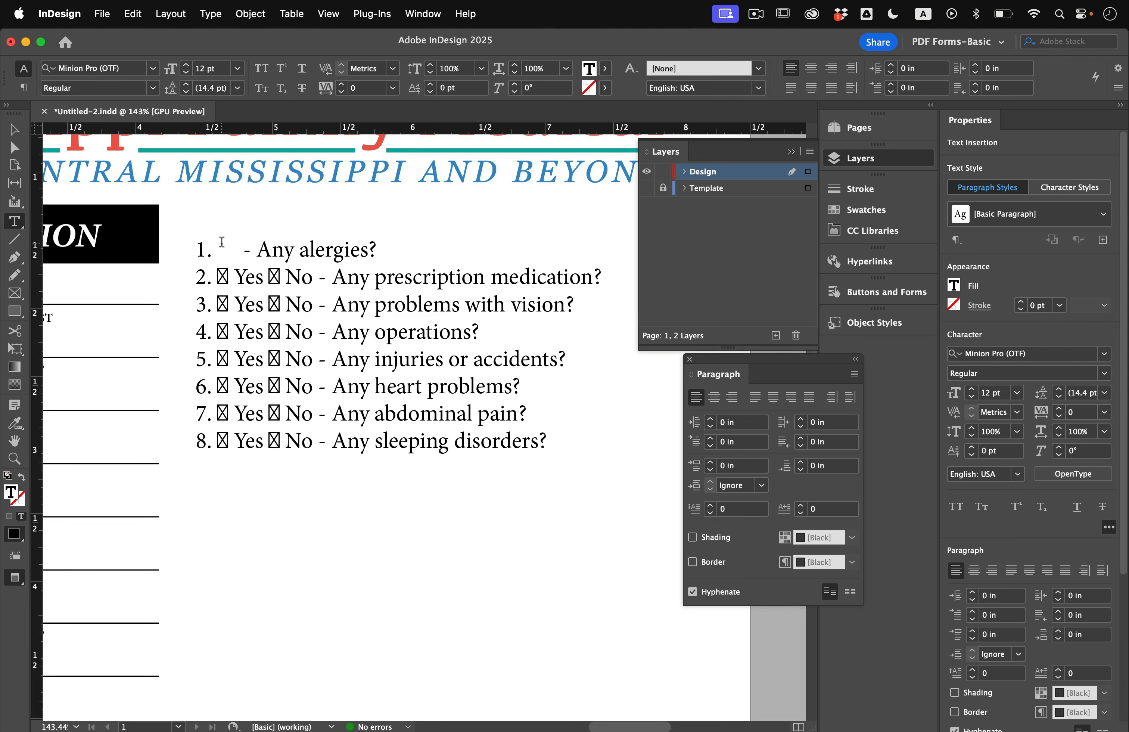
Step: Copy the blank gap from question 1 and paste it over the Yes and No check-box text in questions 2 and 3, removing extra spaces
scroll(222, 242, "up", 3)
left_click_drag(265, 267, 200, 261)
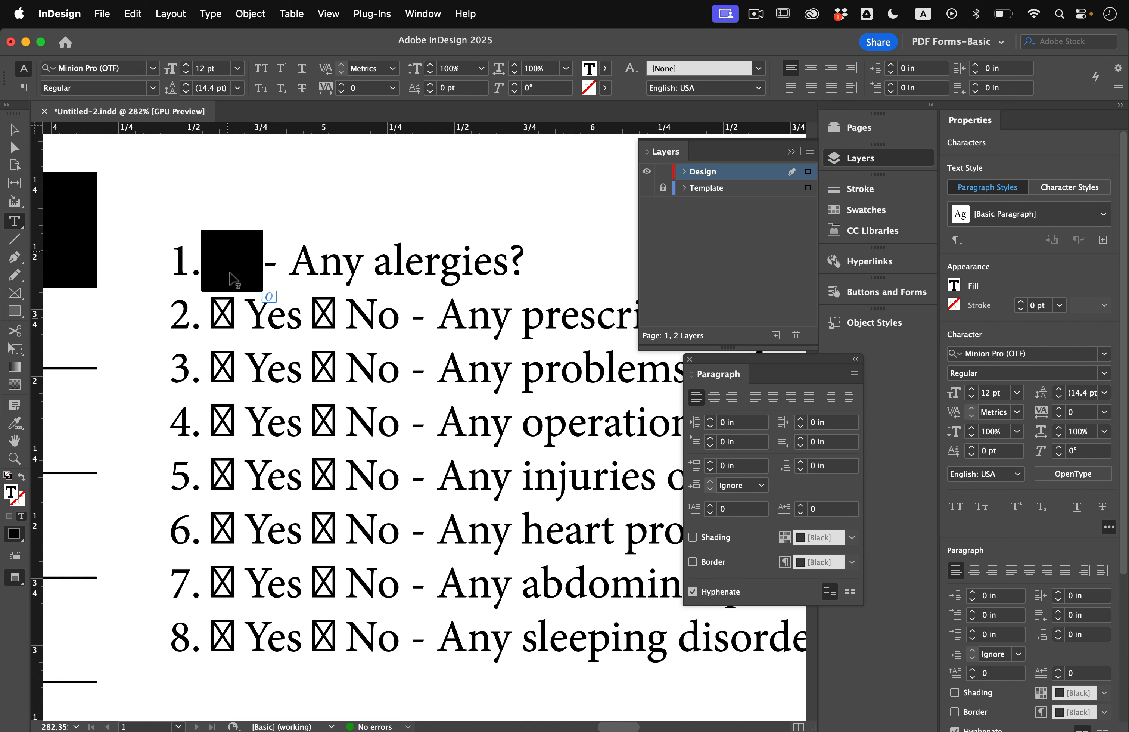
key("super+c")
left_click(133, 13)
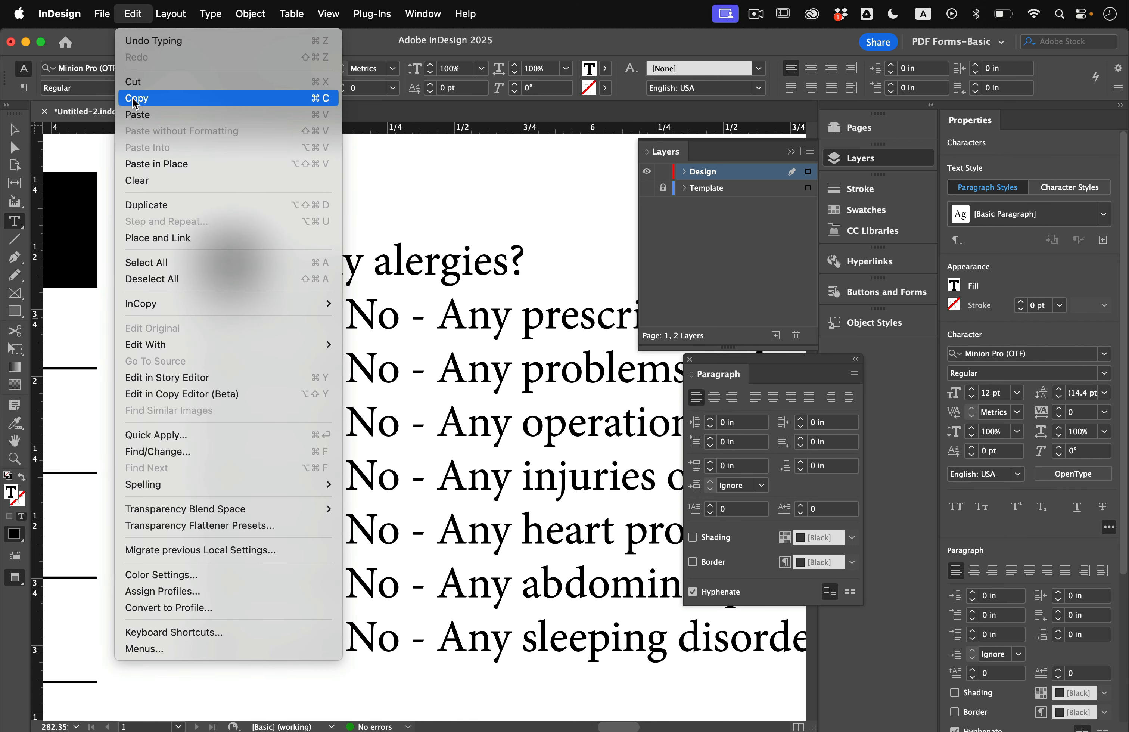
left_click(190, 102)
left_click_drag(415, 312, 211, 314)
key("super+v")
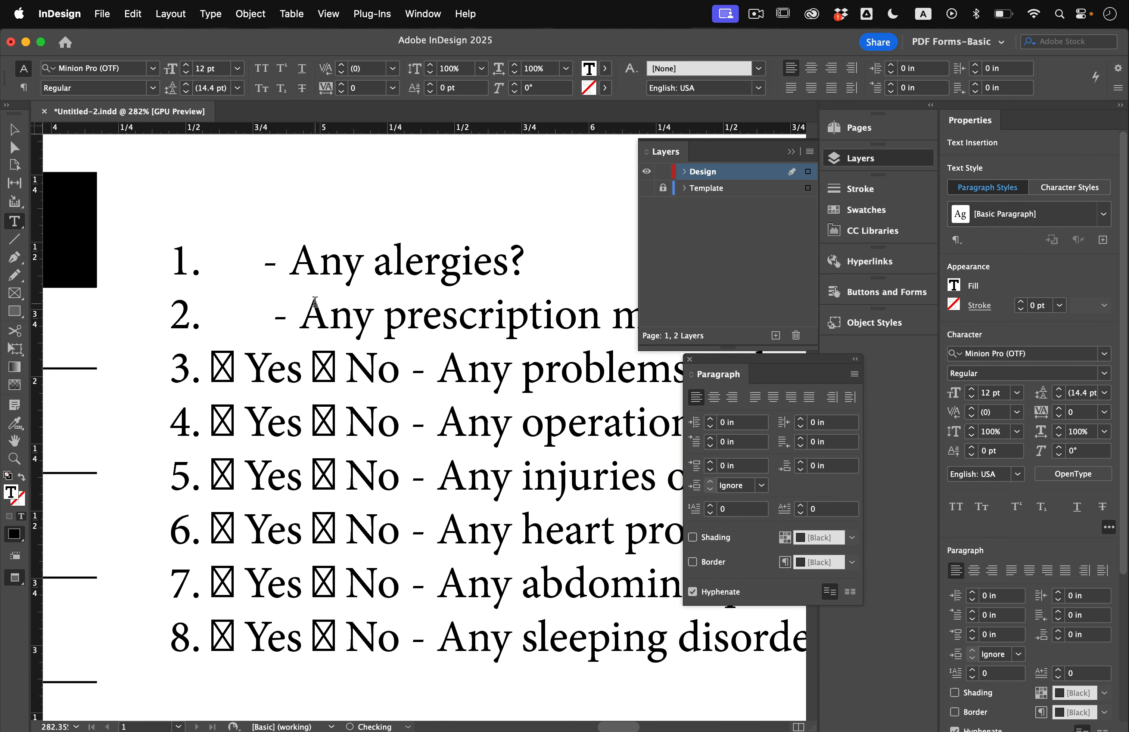
key("BackSpace")
left_click_drag(399, 368, 288, 369)
left_click_drag(413, 371, 212, 371)
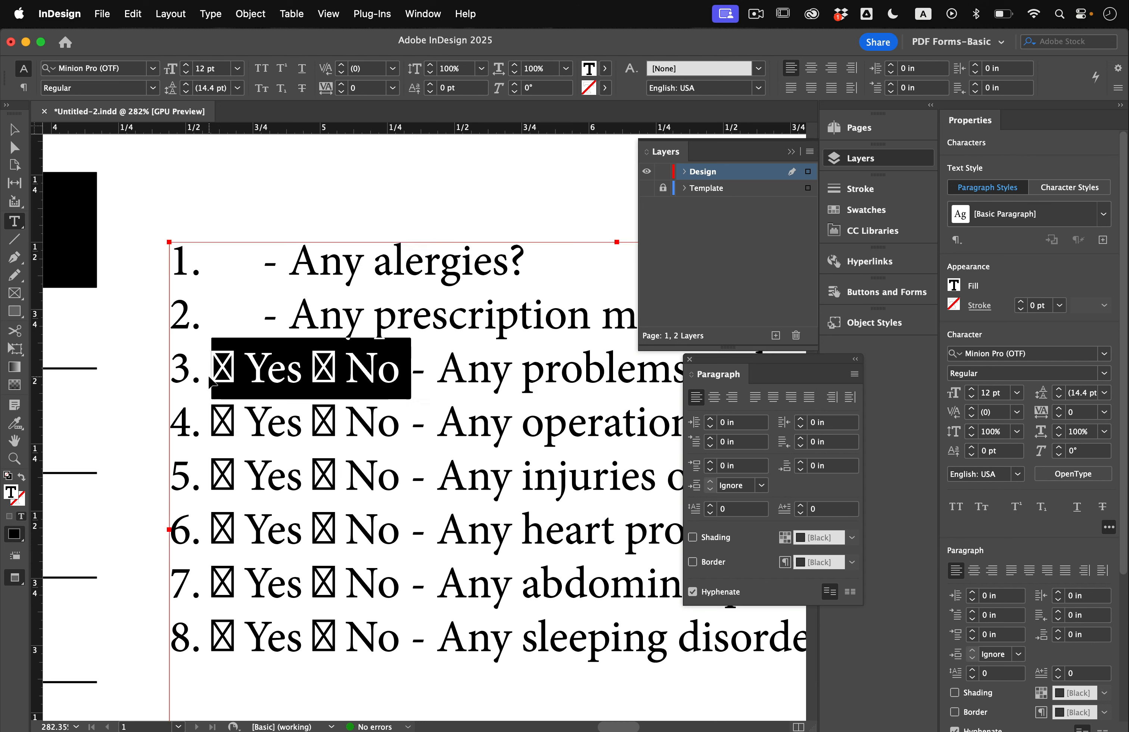
key("super+v")
key("BackSpace")
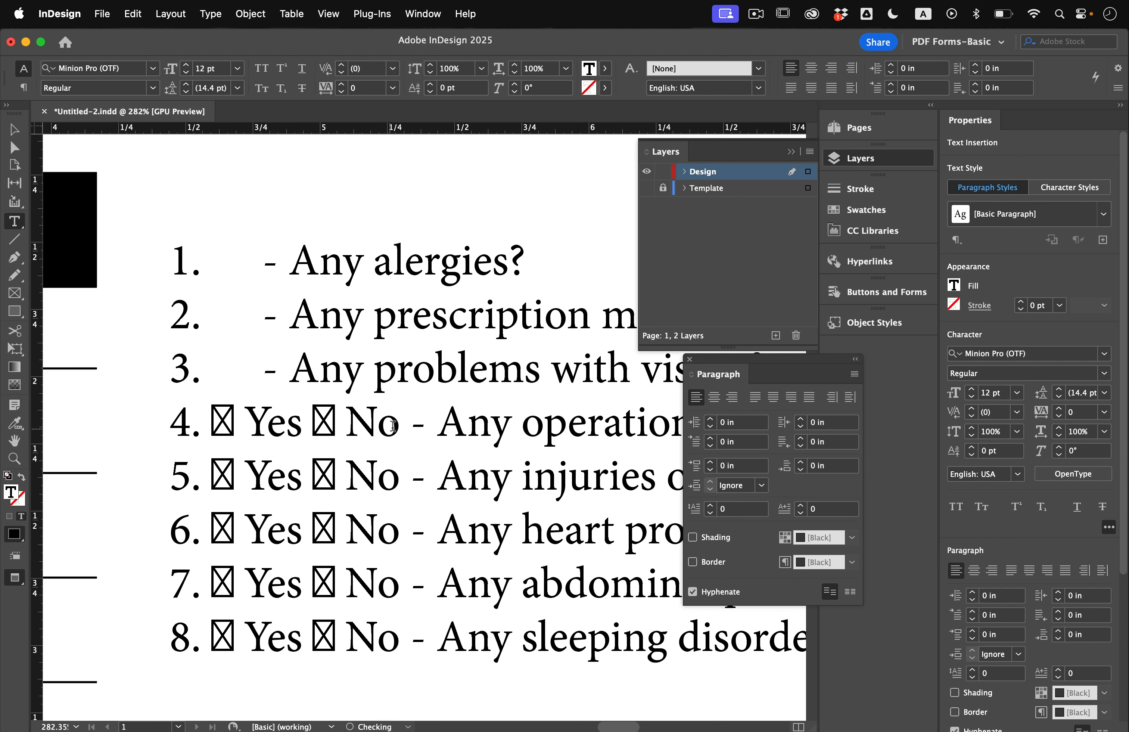
Step: Paste the blank gap over the Yes and No check-box text in questions 4 through 8
left_click_drag(404, 420, 212, 420)
key("super+v")
left_click_drag(413, 482, 209, 480)
key("super+v")
left_click_drag(414, 531, 209, 532)
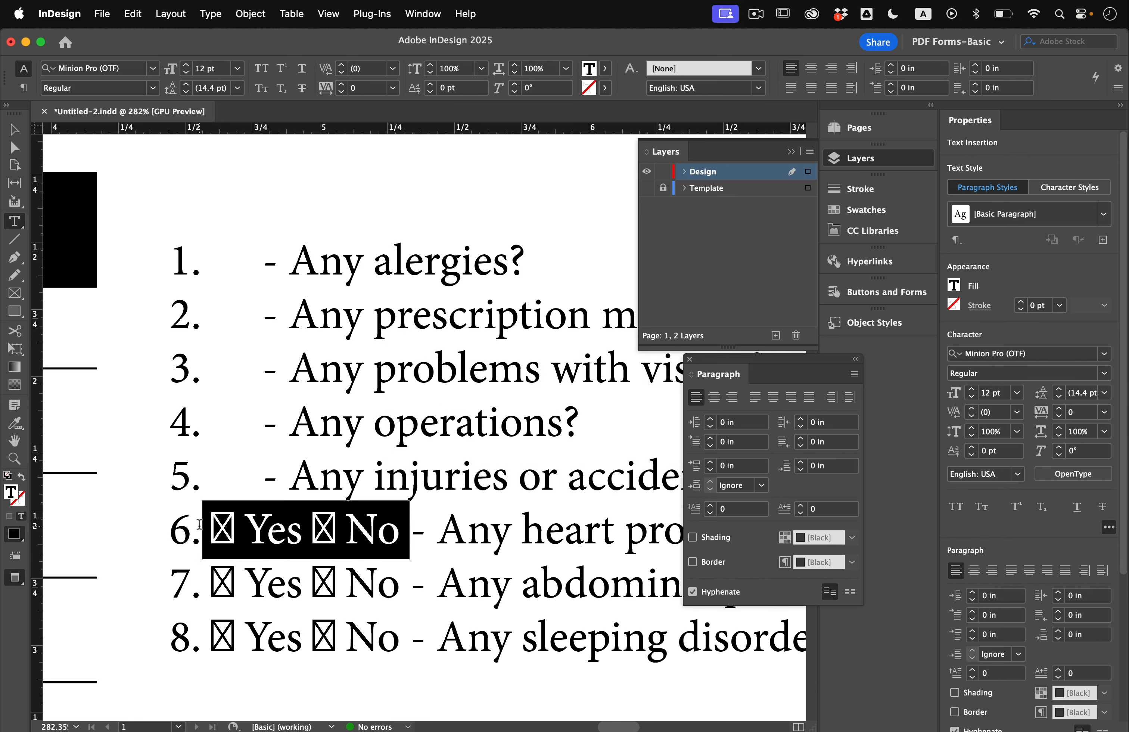
key("super+v")
left_click_drag(413, 584, 209, 586)
key("super+v")
left_click_drag(411, 641, 212, 638)
key("super+v")
scroll(295, 573, "down", 5)
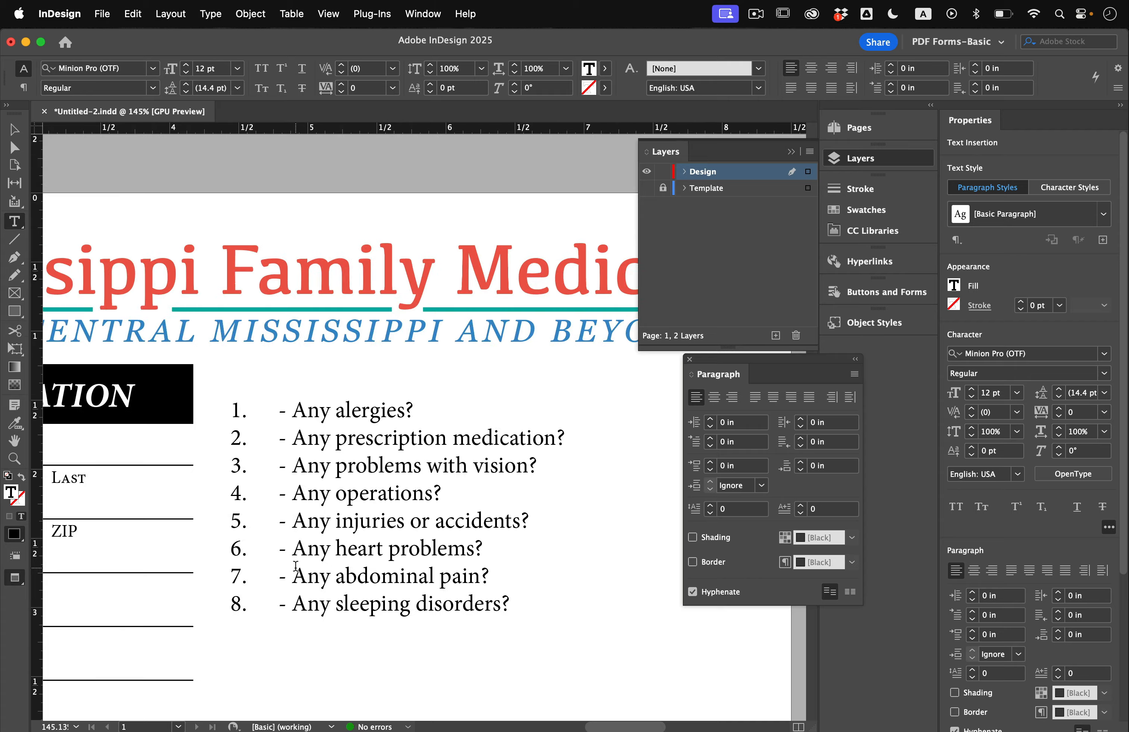
Step: Copy the heading "Please check answer to all questions below" from the RTF preview in Finder and return to InDesign
key("ctrl+Up")
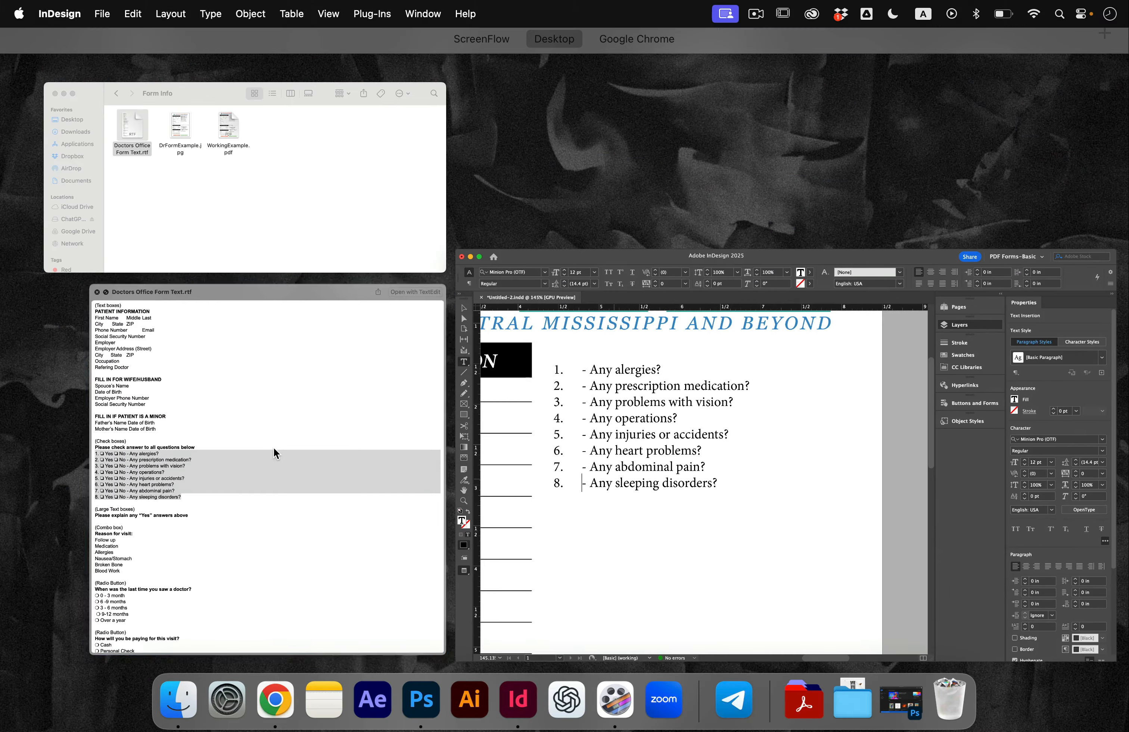
left_click(273, 447)
left_click_drag(444, 344, 288, 342)
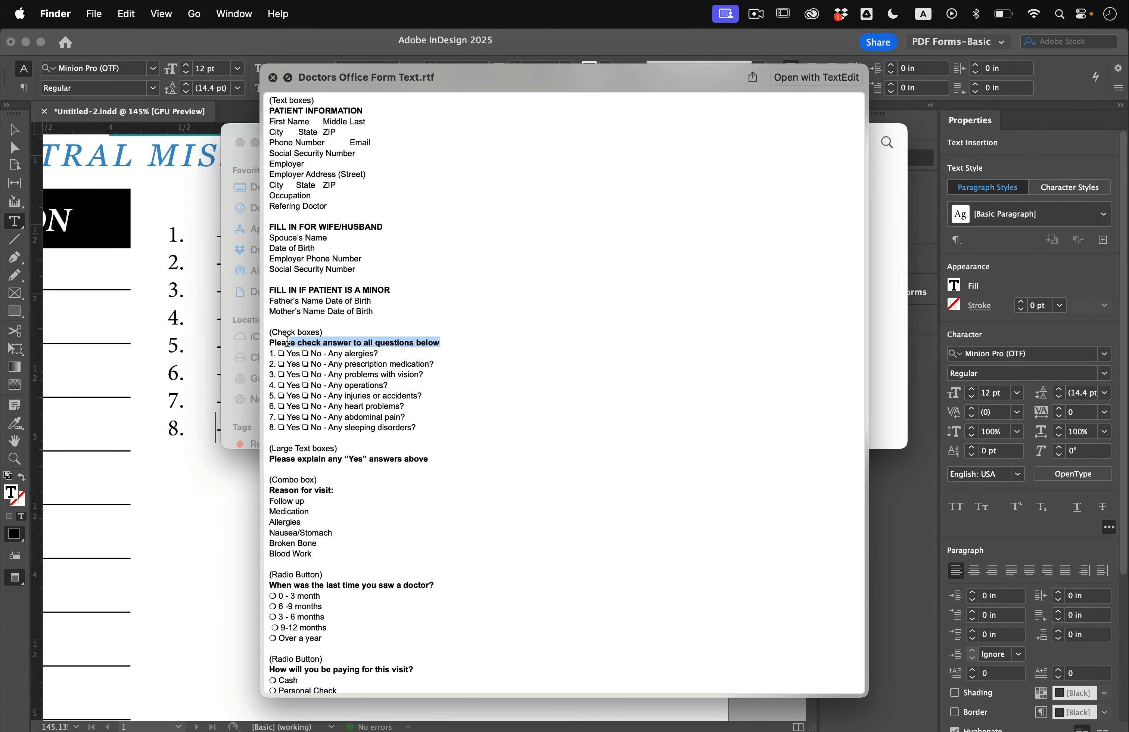
key("super+c")
left_click_drag(453, 336, 270, 347)
left_click(171, 309)
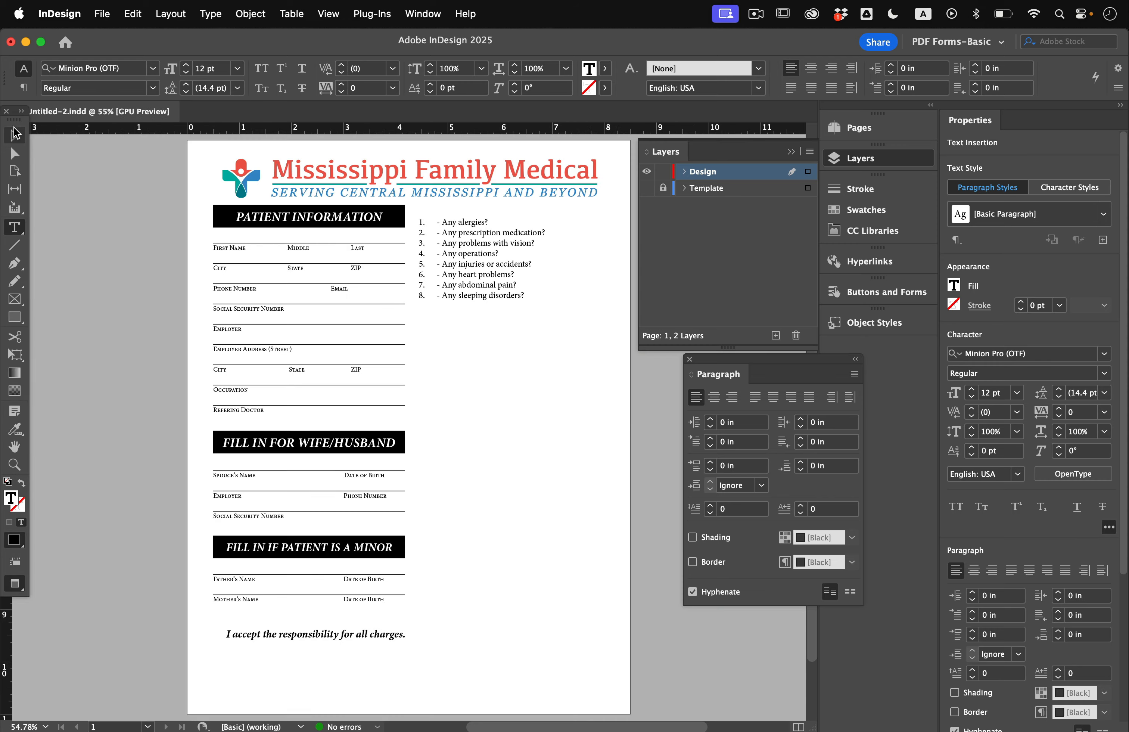
Step: Show the Template layer again and move the questions frame down and right to about X 4.86 in, Y 1.91 in
key("super+0")
left_click(658, 193)
left_click(646, 188)
scroll(590, 205, "up", 4)
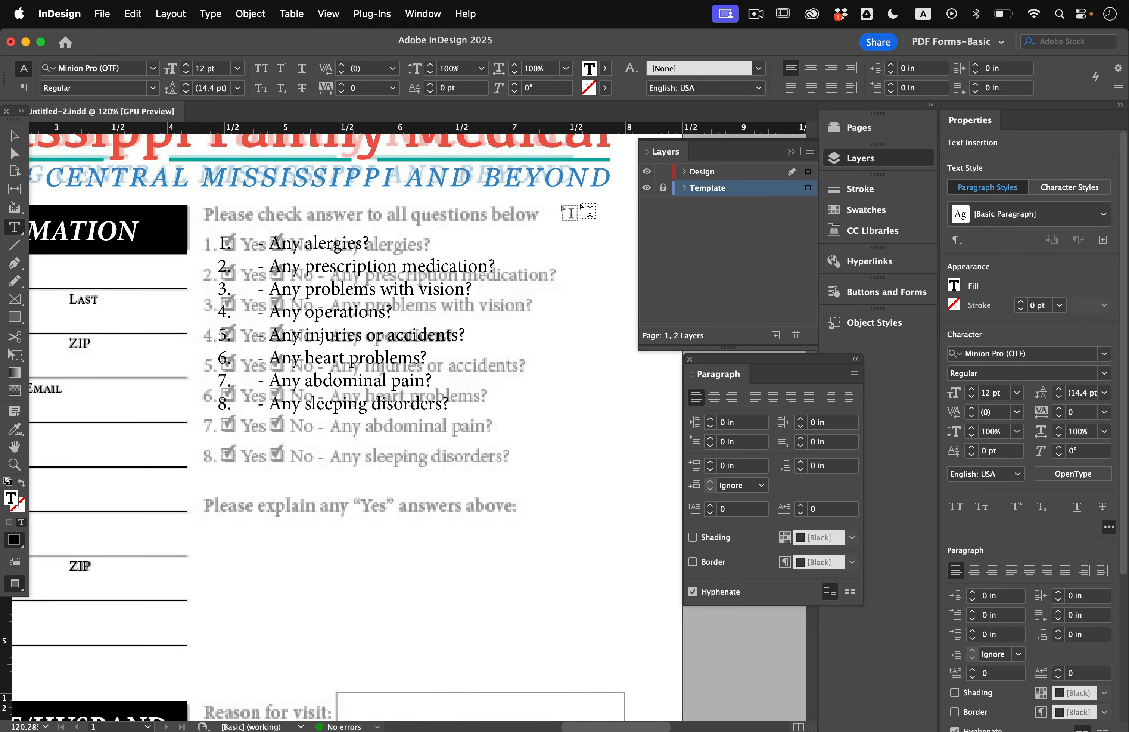
left_click(16, 136)
left_click_drag(337, 315, 384, 361)
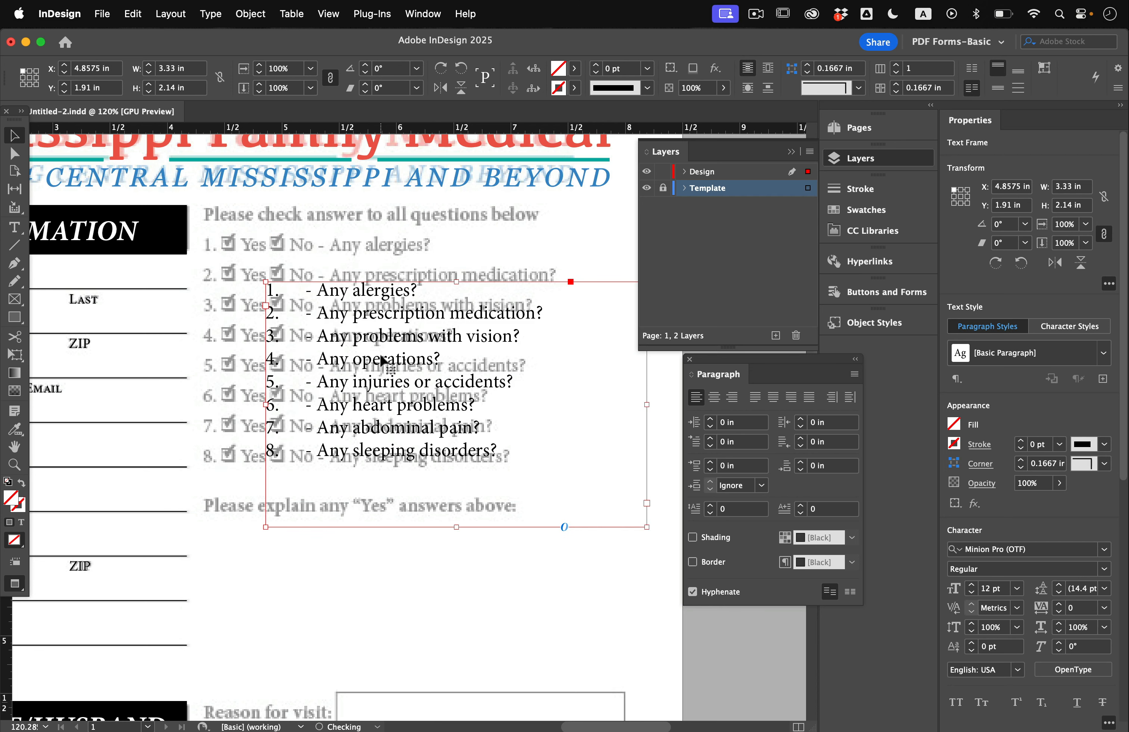
Step: Paste the copied heading into a new frame about 3.22 × 0.37 in over its template counterpart, styled Bold Italic at 13 pt
key("t")
left_click_drag(202, 201, 572, 242)
key("super+v")
key("super+a")
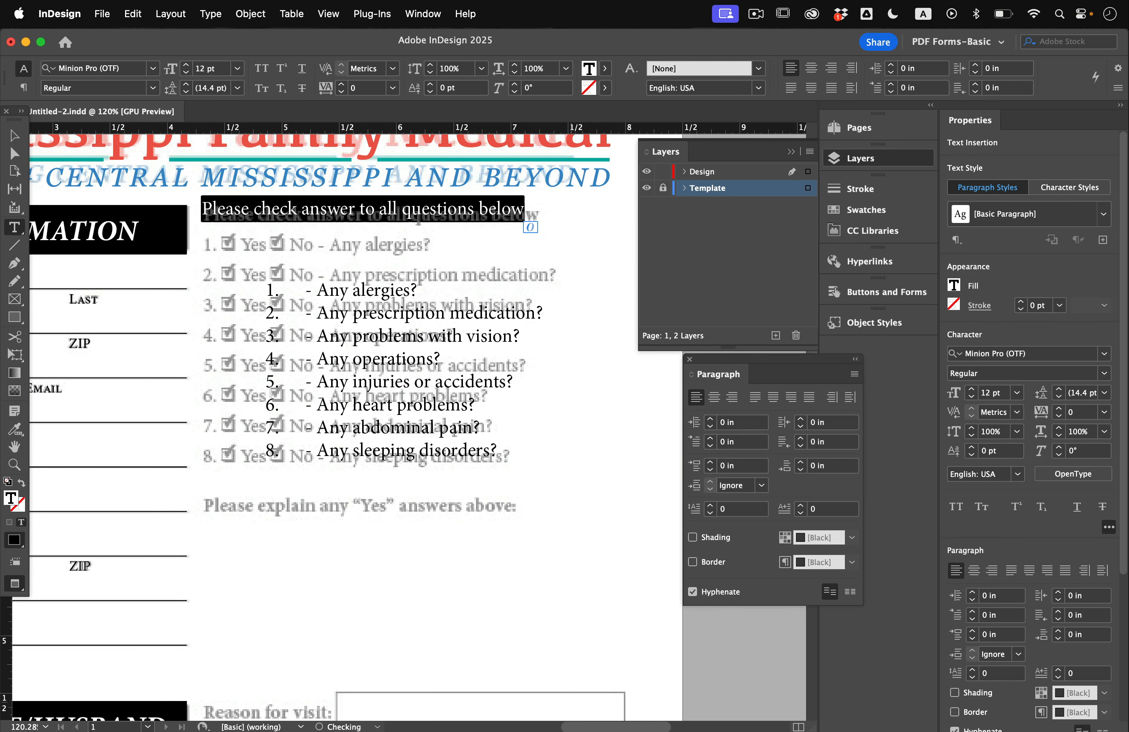
left_click(159, 88)
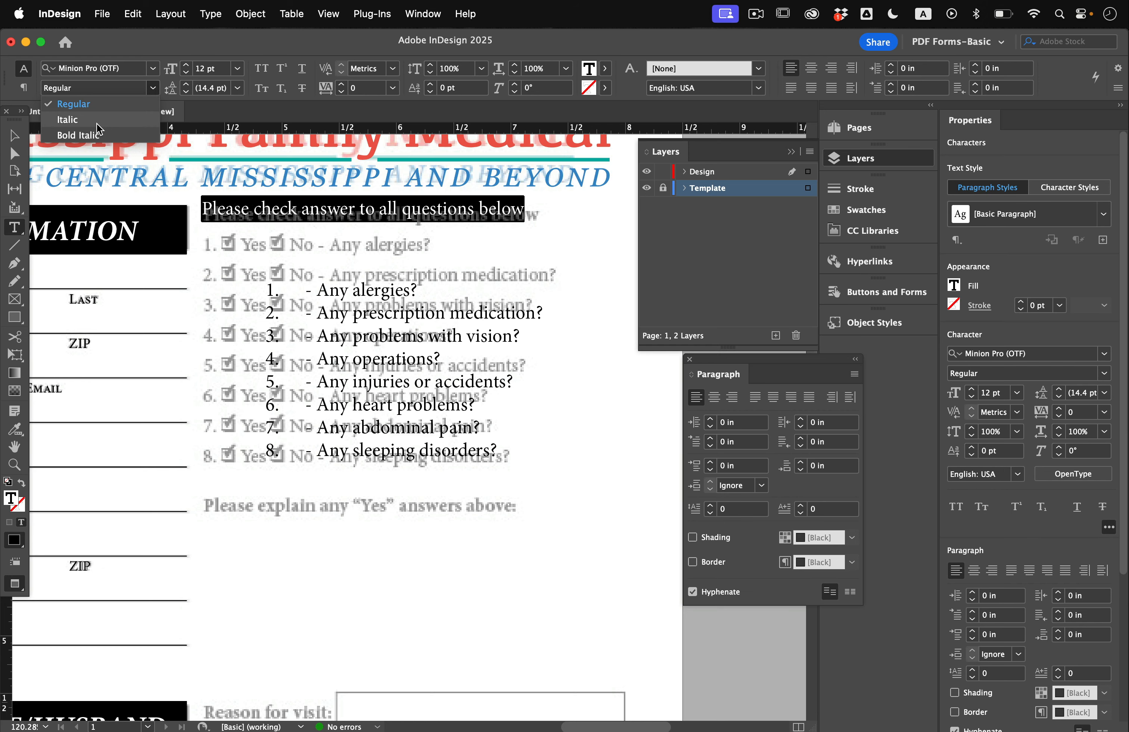
left_click(93, 135)
key("Escape")
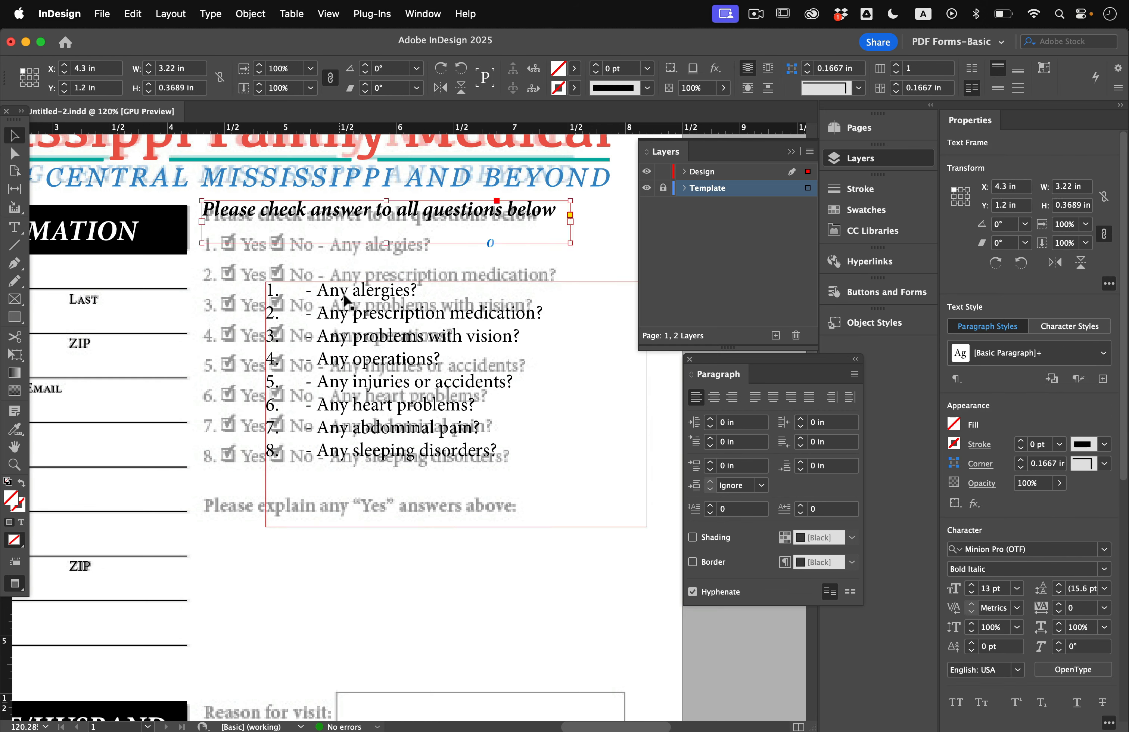
Step: Move the health questions frame to about X 4.30 in, Y 1.48 in and set its text to 13 pt with 19 pt leading
left_click_drag(397, 336, 333, 287)
double_click(333, 288)
key("super+a")
left_click(186, 65)
left_click(186, 85)
left_click(186, 85)
left_click(186, 84)
left_click(186, 85)
key("Escape")
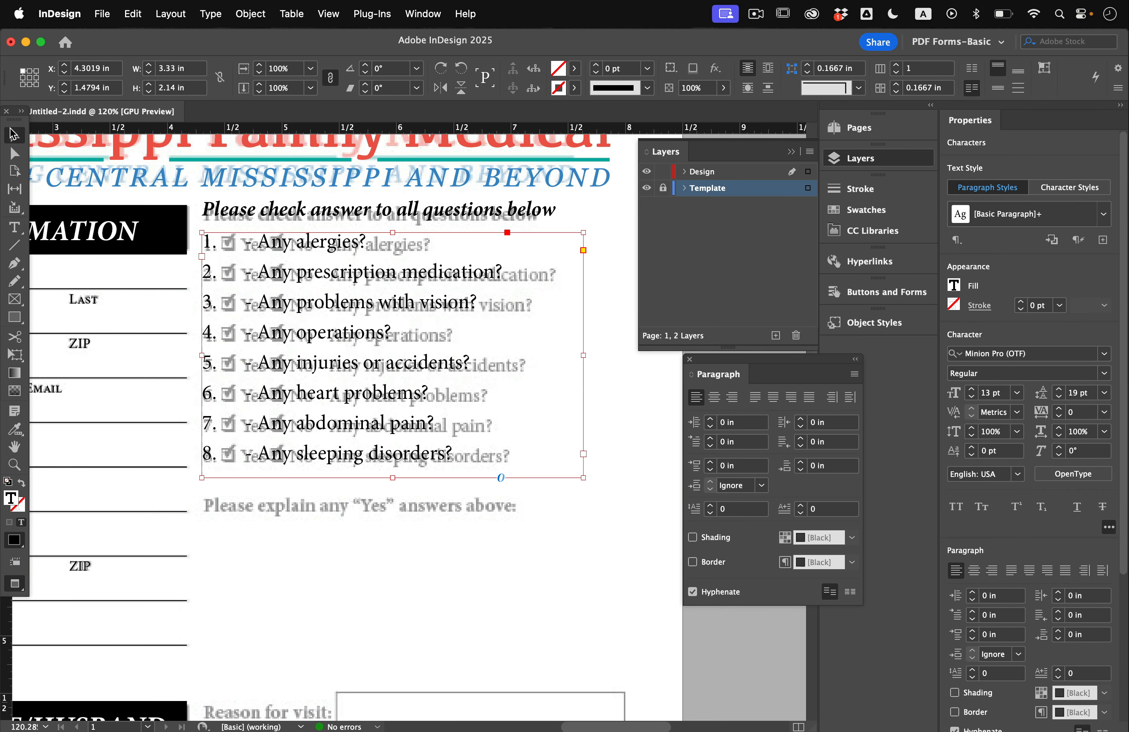
Step: With the Template layer hidden, nudge the heading and questions frames down together three increments, and show the Template layer again
left_click(647, 188)
left_click(617, 270)
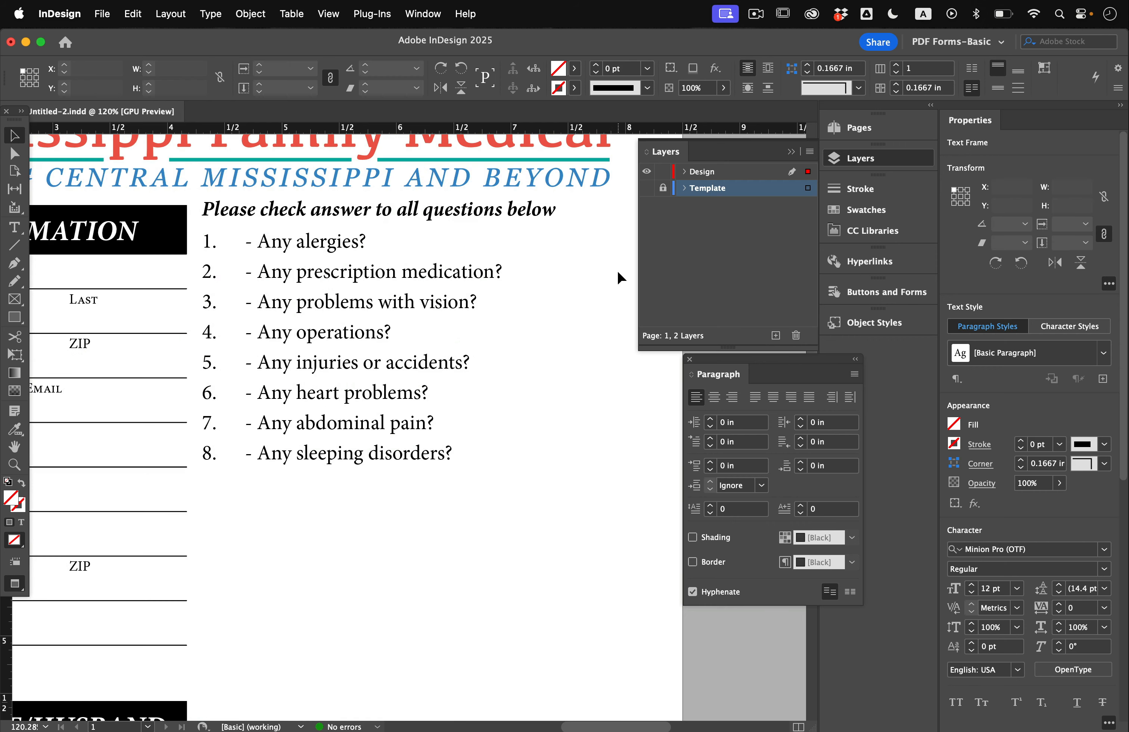
left_click(490, 235)
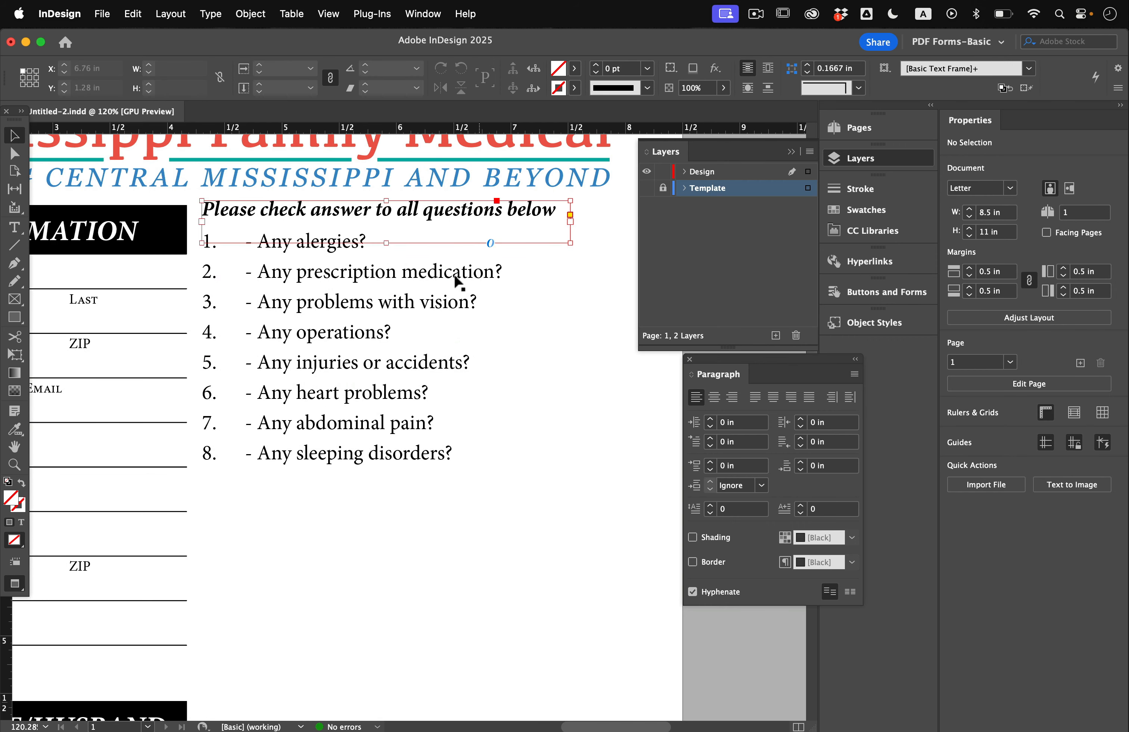
left_click(449, 288, "shift")
key("Down")
key("Down")
key("Down")
left_click(598, 351)
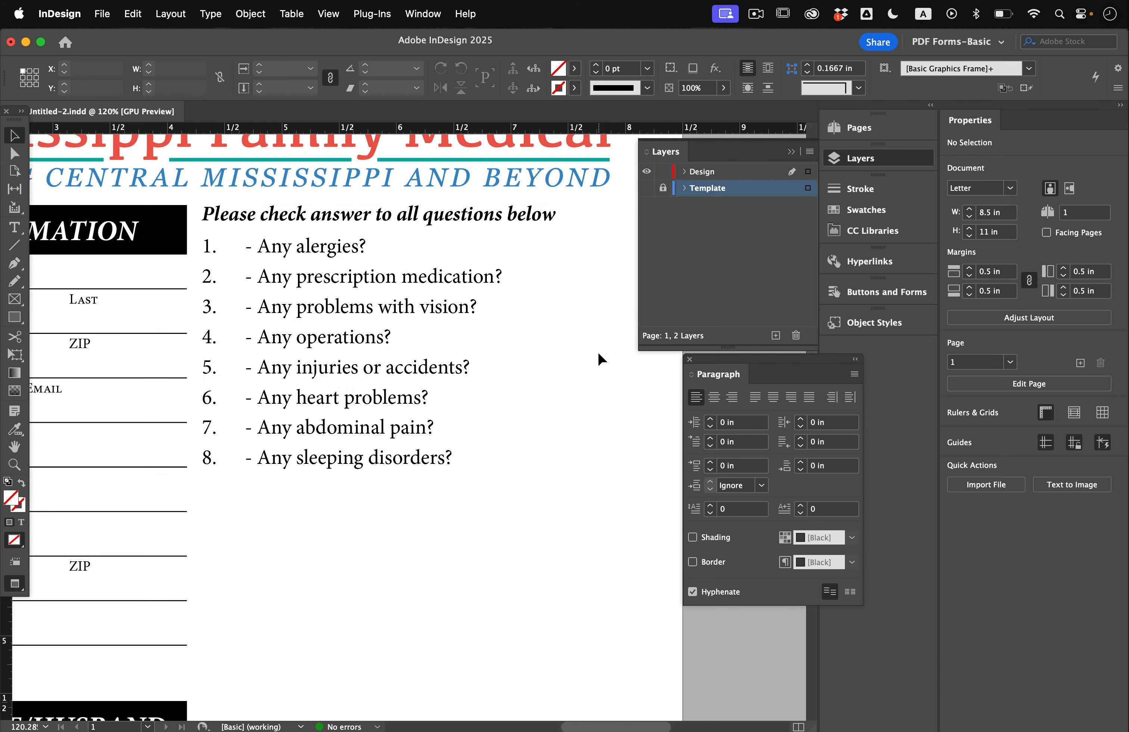
left_click(647, 188)
Step: Duplicate the questions heading straight down over the template's "Please explain" line, at about Y 3.79 in
scroll(294, 392, "down", 4)
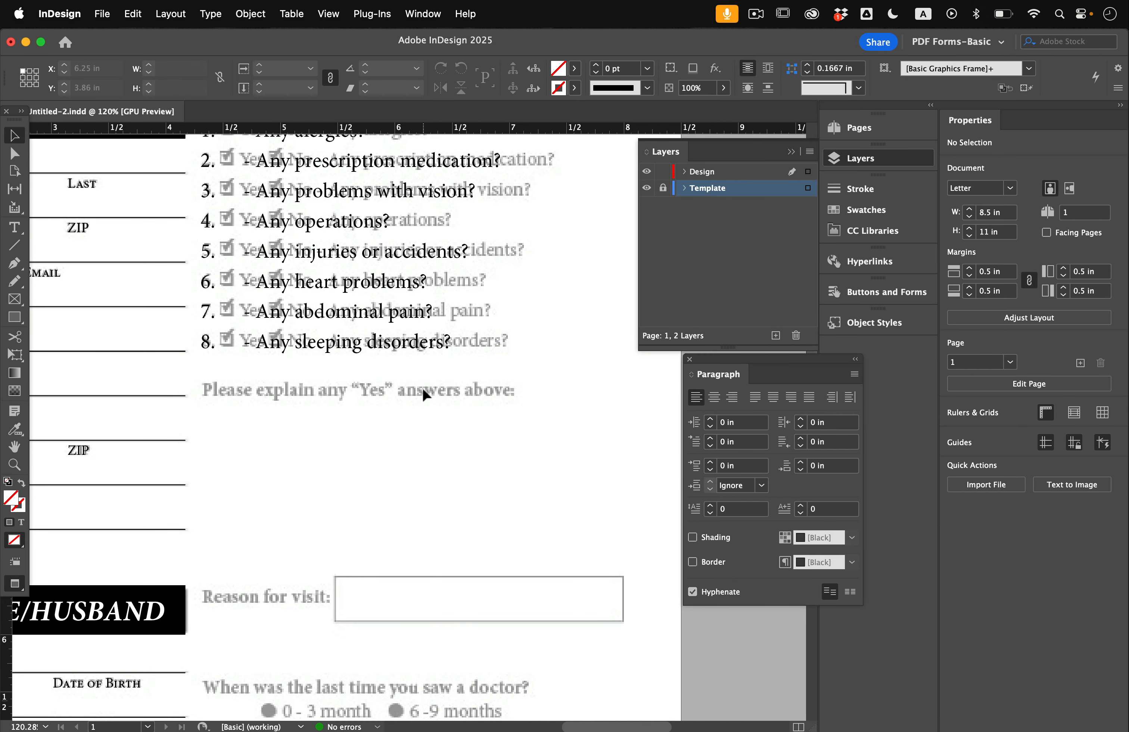
scroll(452, 397, "up", 2)
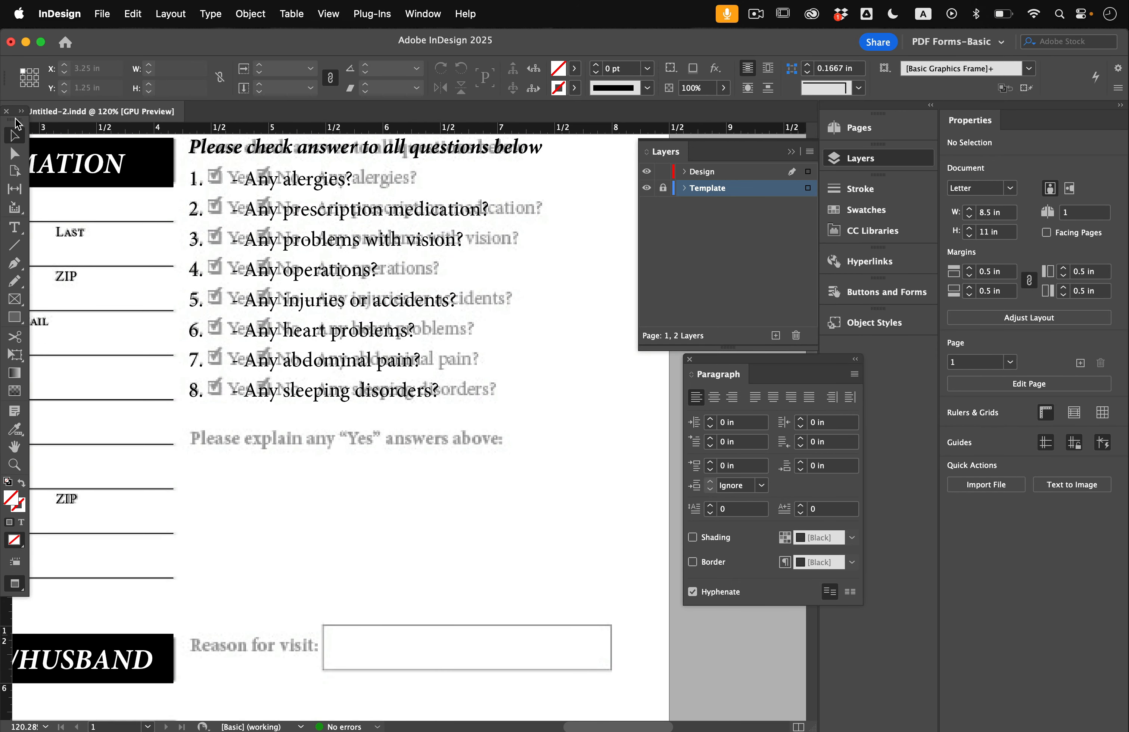
left_click_drag(333, 147, 333, 440, "alt")
Step: Copy "Please explain any “Yes” answers above" from the RTF preview in Finder and paste it over the duplicated heading's text in InDesign
key("super+Tab")
left_click_drag(430, 459, 283, 460)
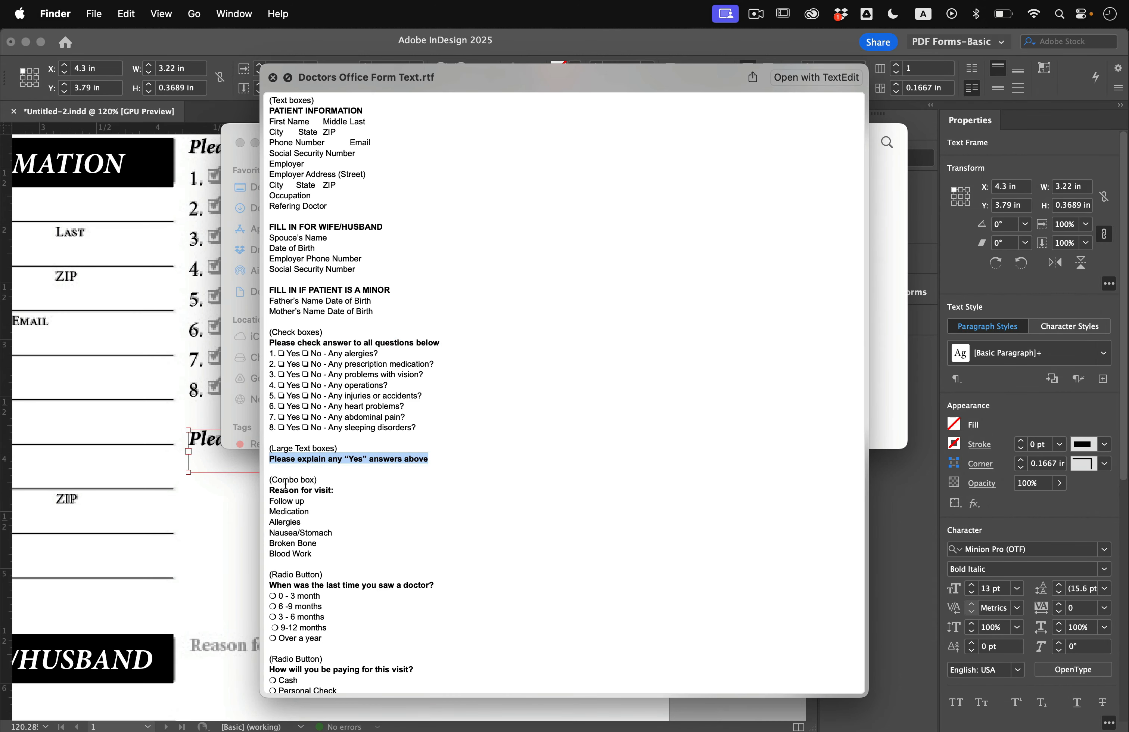
left_click(160, 467)
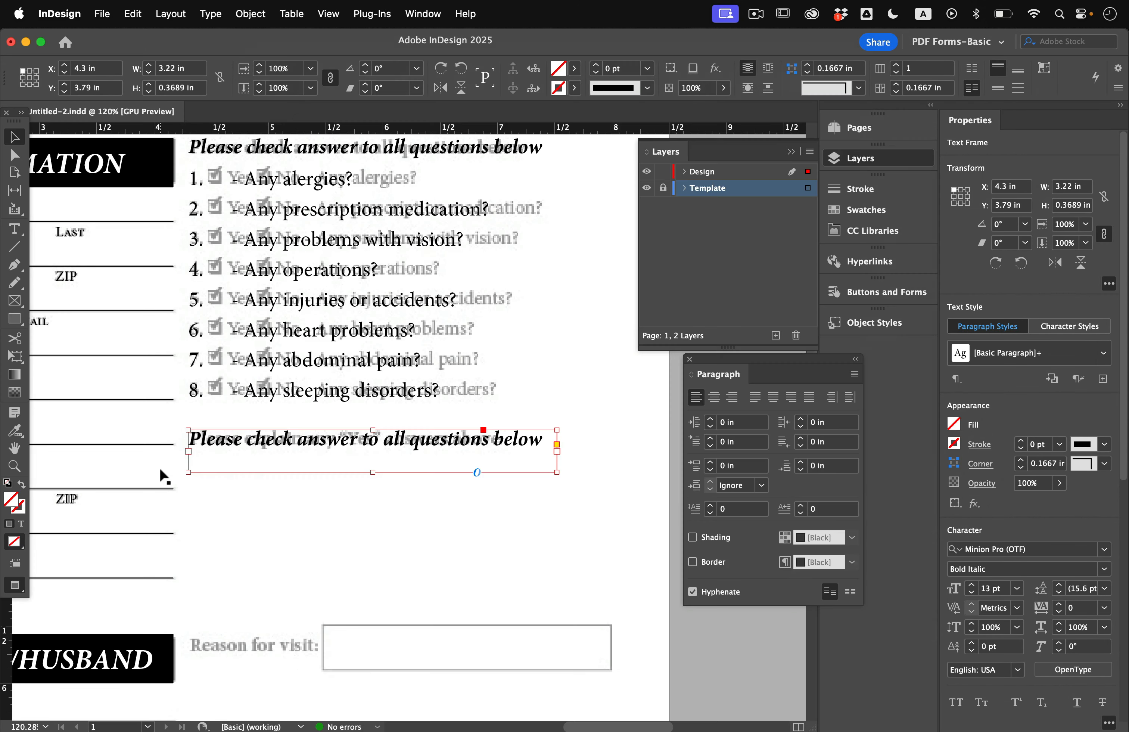
double_click(254, 444)
key("super+a")
key("super+v")
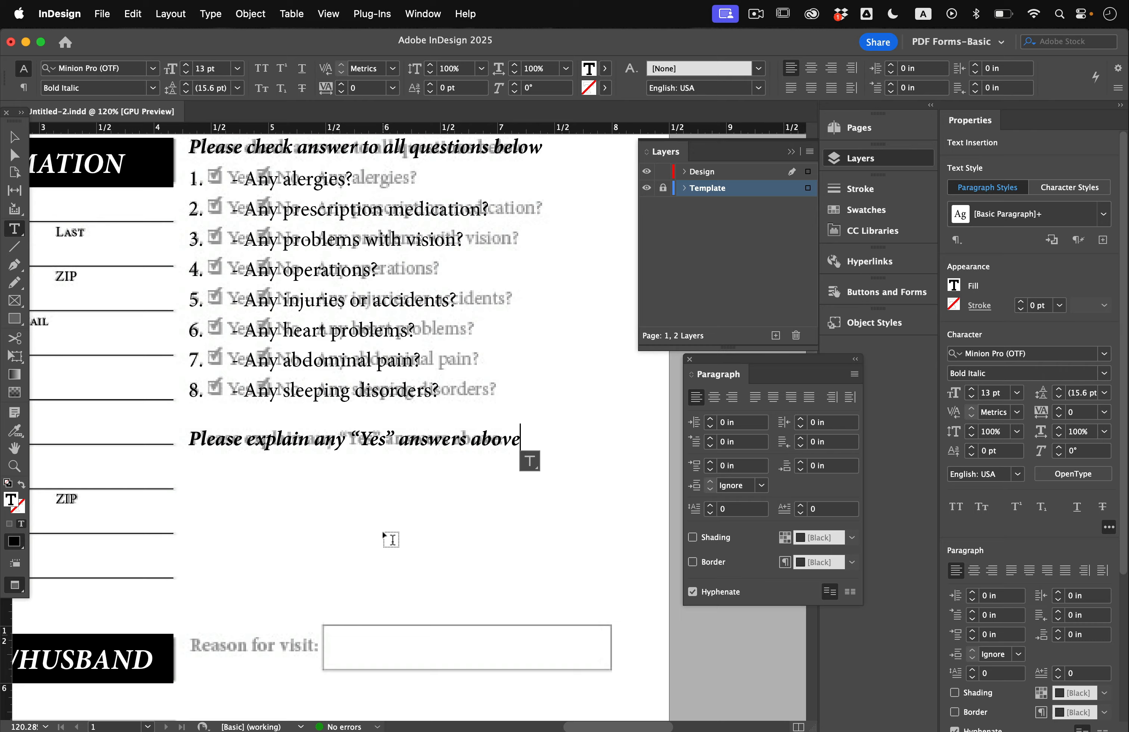
Step: Duplicate the "Please explain" heading down to about Y 5.39 in and replace its text with "Reason for visit:"
scroll(388, 537, "down", 1)
scroll(387, 537, "down", 5)
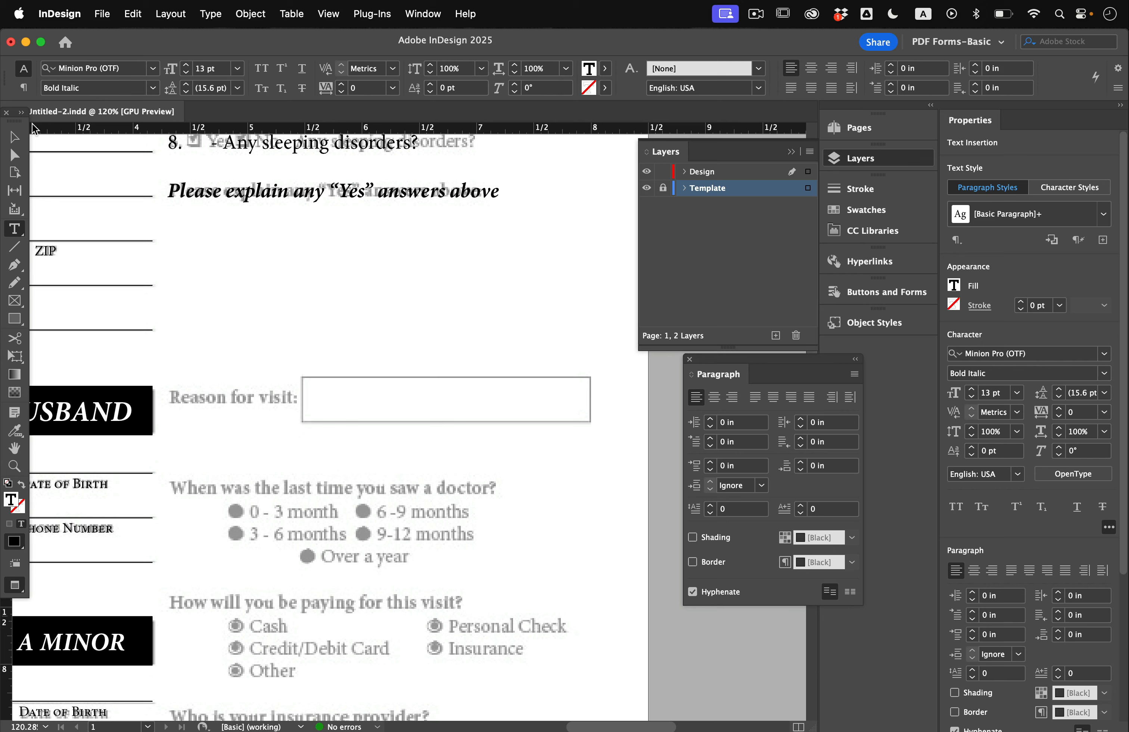
key("Escape")
left_click_drag(209, 200, 215, 383)
double_click(214, 382)
key("super+a")
type("Reas")
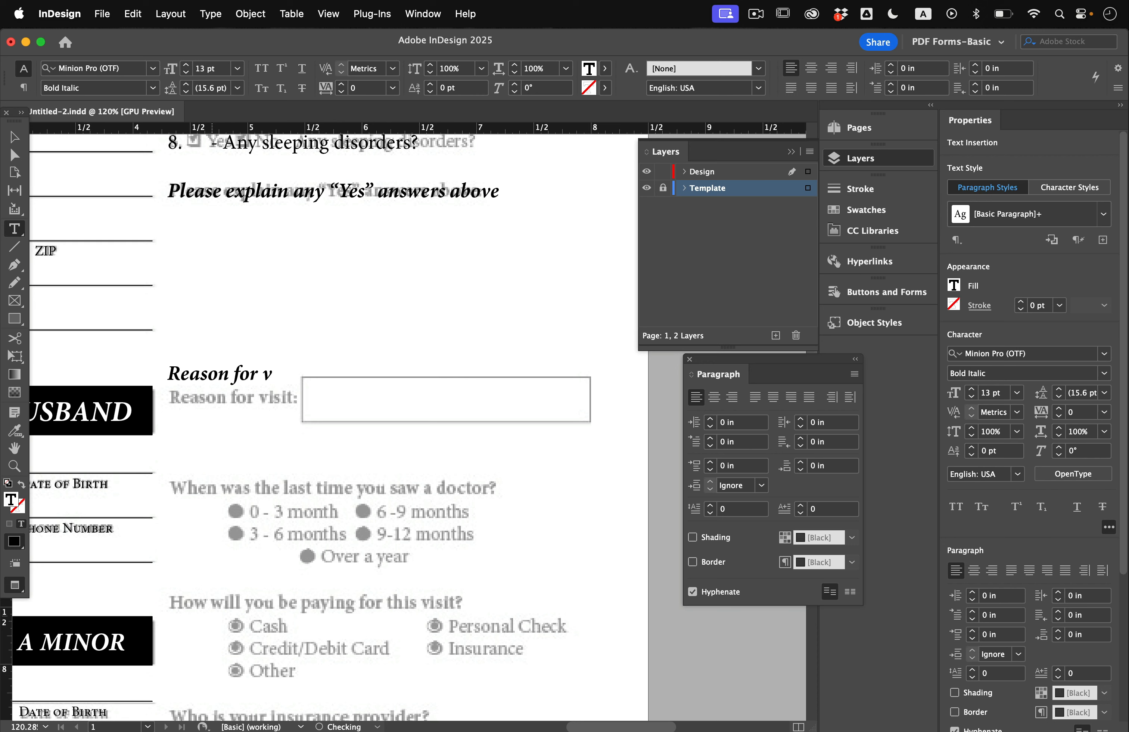
key("Escape")
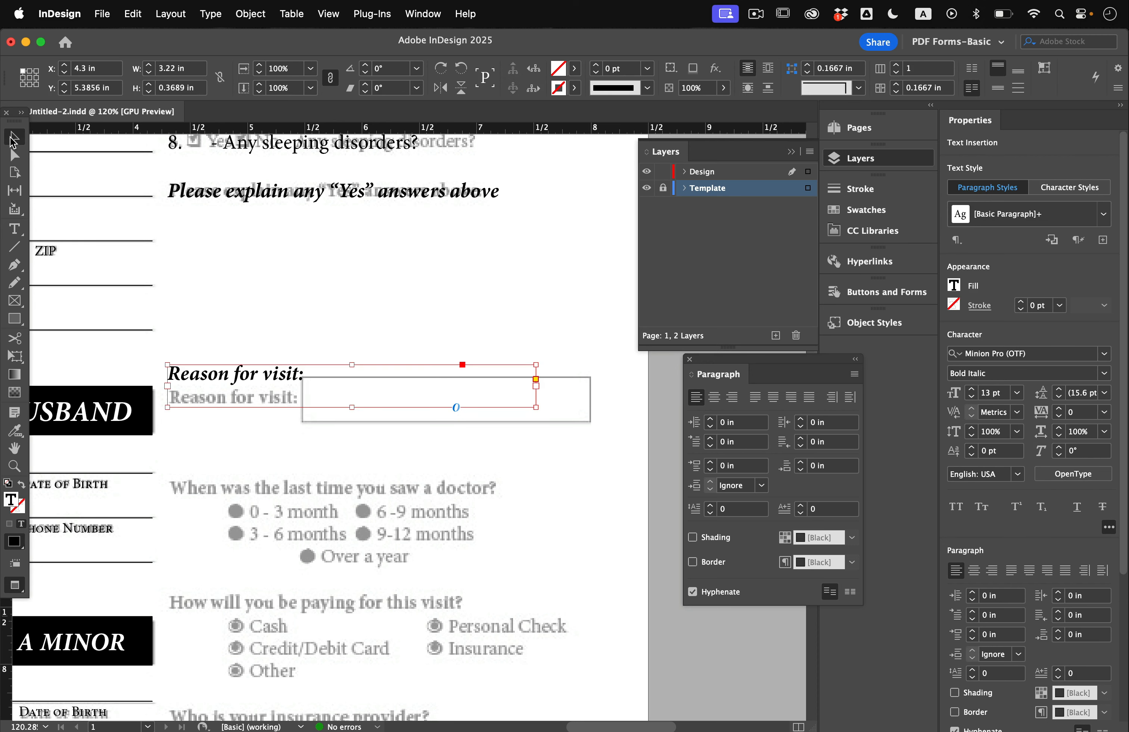
Step: Align the "Reason for visit:" label with the template at about Y 5.58 in and shrink its frame to about 1.22 × 0.28 in
left_click_drag(265, 374, 265, 395)
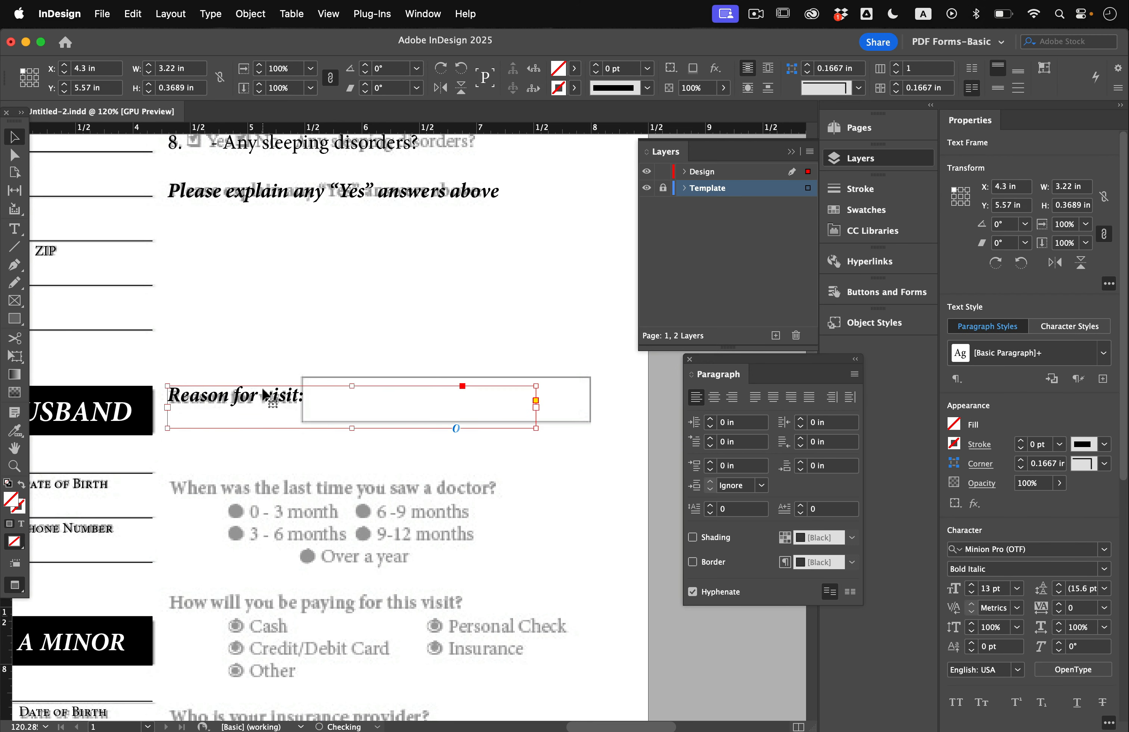
left_click_drag(535, 429, 307, 420)
key("Down")
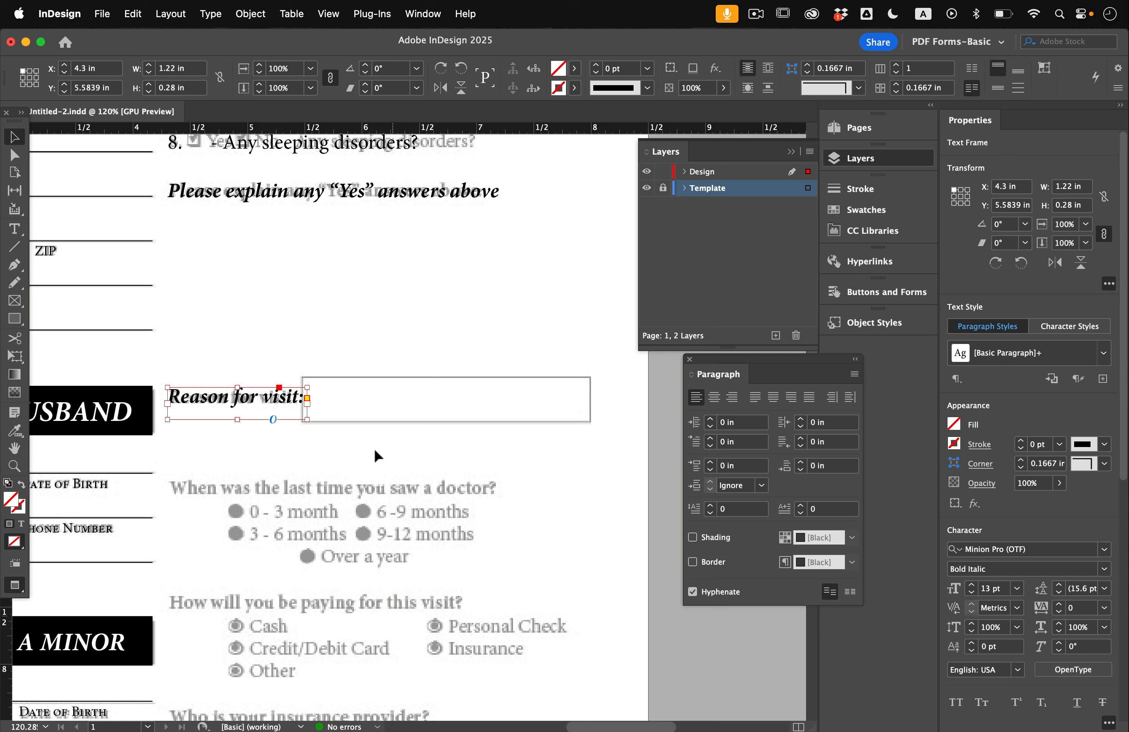
left_click(413, 392)
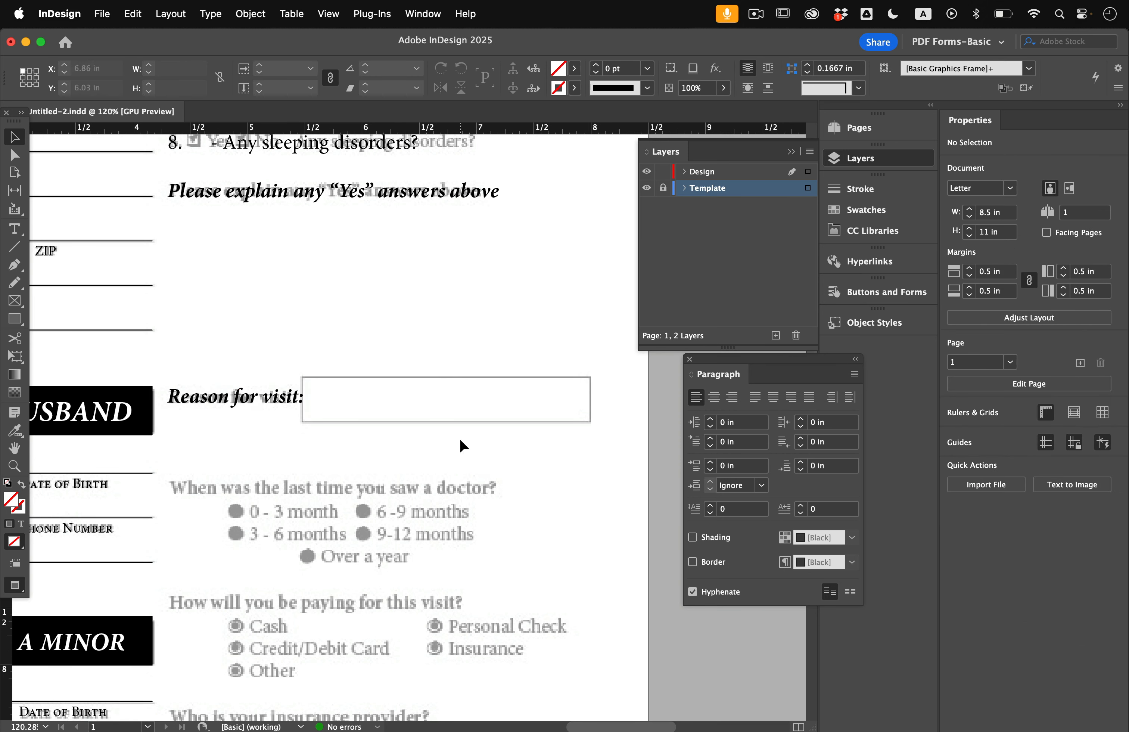
Step: Duplicate the "Reason for visit:" label down to about Y 6.17 in and replace its text with the template's last doctor visit question
left_click_drag(237, 401, 238, 468)
double_click(244, 472)
key("super+a")
type("When was the")
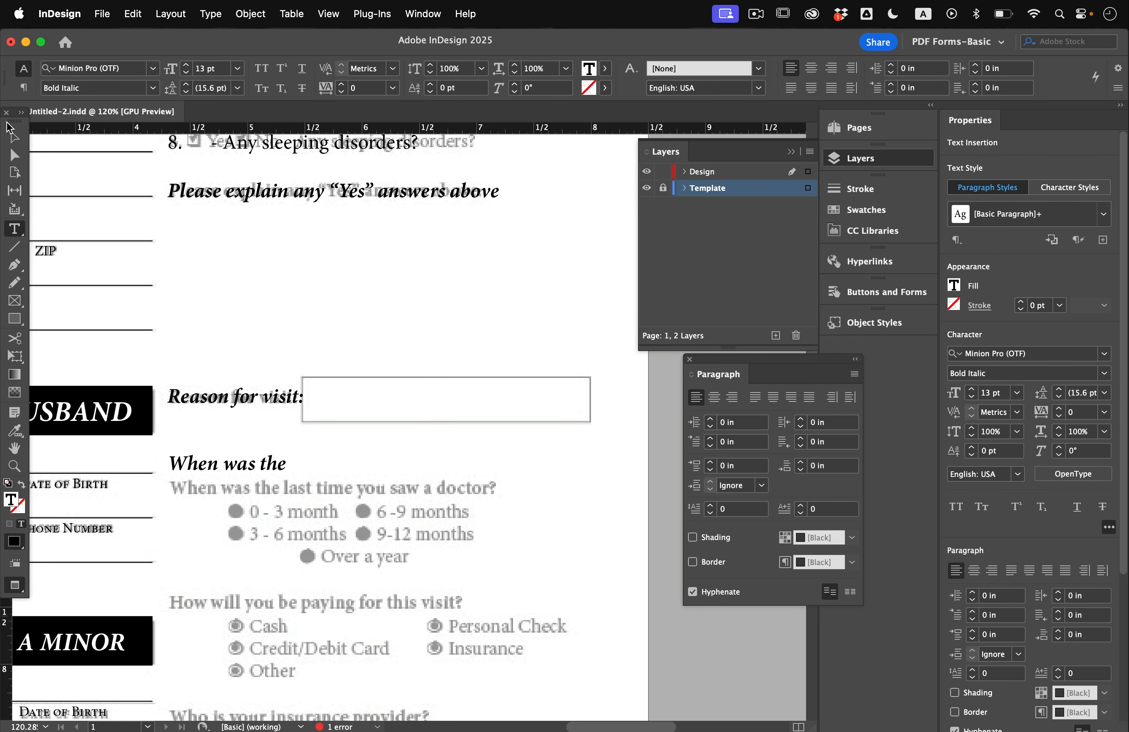
key("Escape")
Step: Widen the doctor visit question's frame to about 3.36 in and correct its last word to "doctor"
left_click_drag(307, 486, 531, 487)
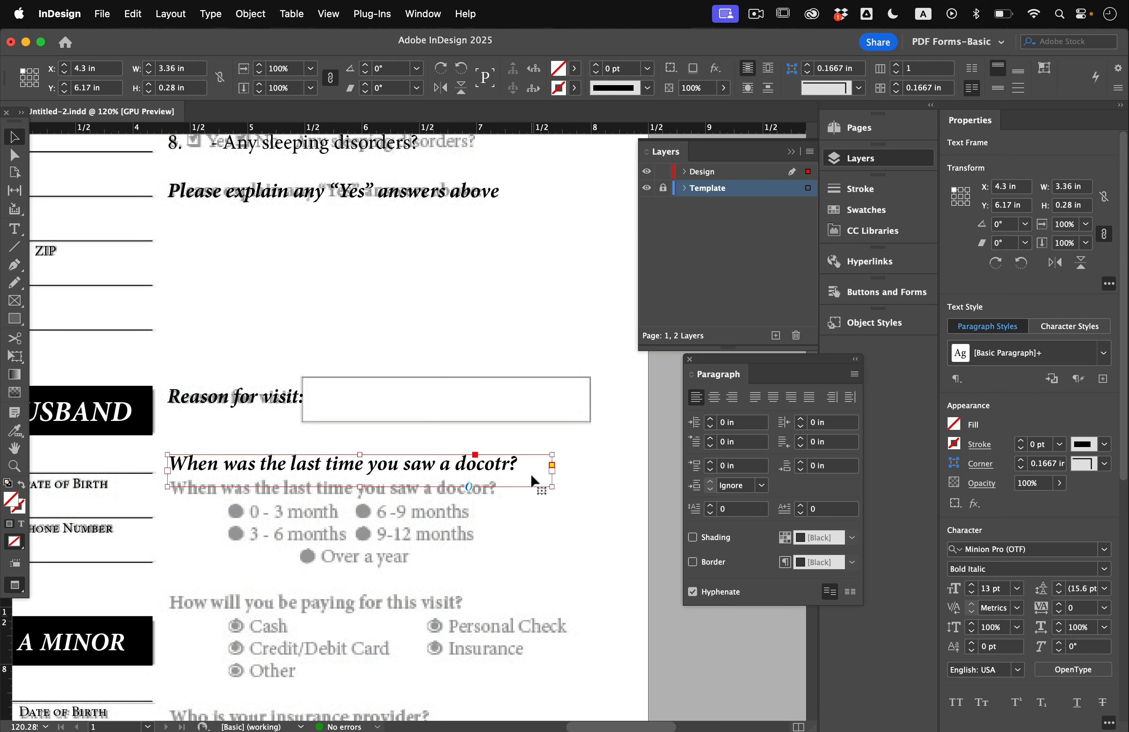
double_click(482, 459)
double_click(482, 458)
type("doctor")
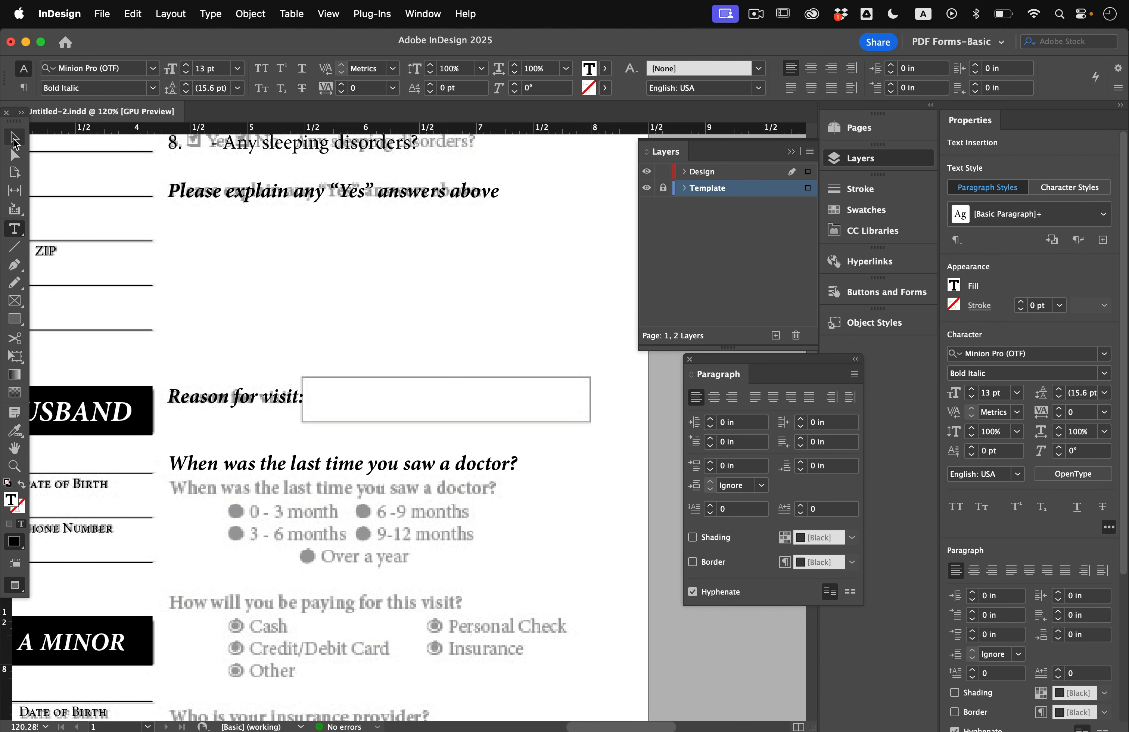
left_click(14, 140)
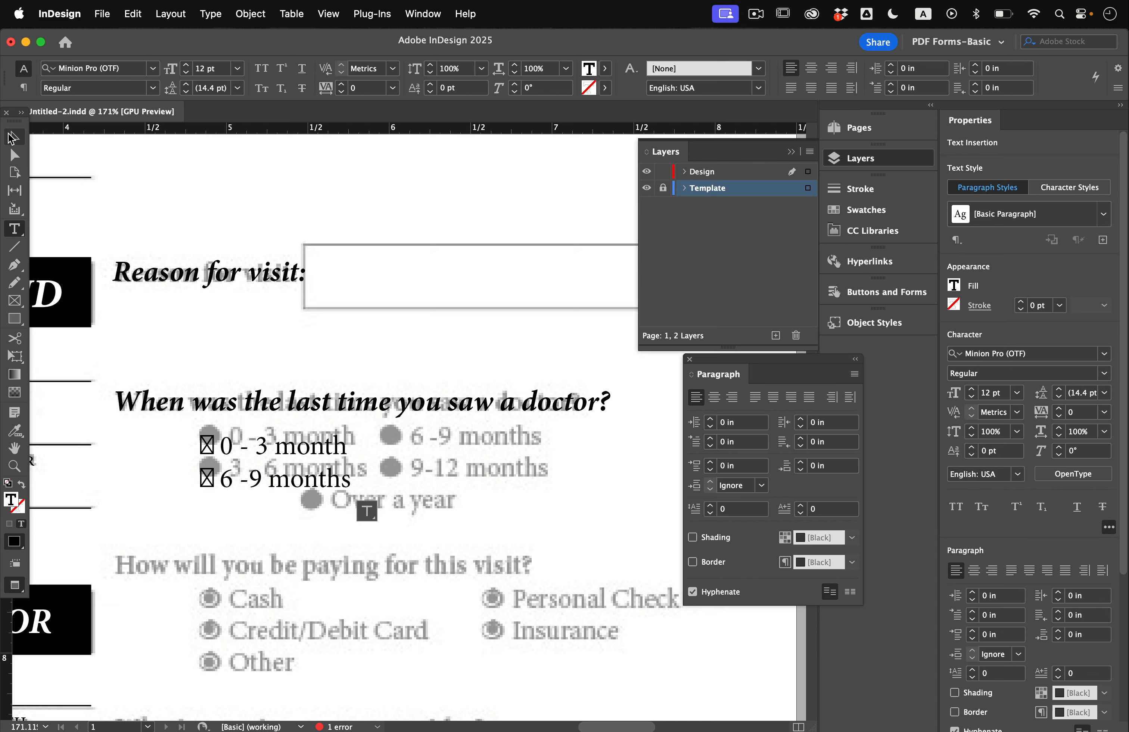
Step: Move the time-range options frame beside the template options at about X 7.11 in, Y 6.58 in and lengthen it to about 1.53 in
key("Escape")
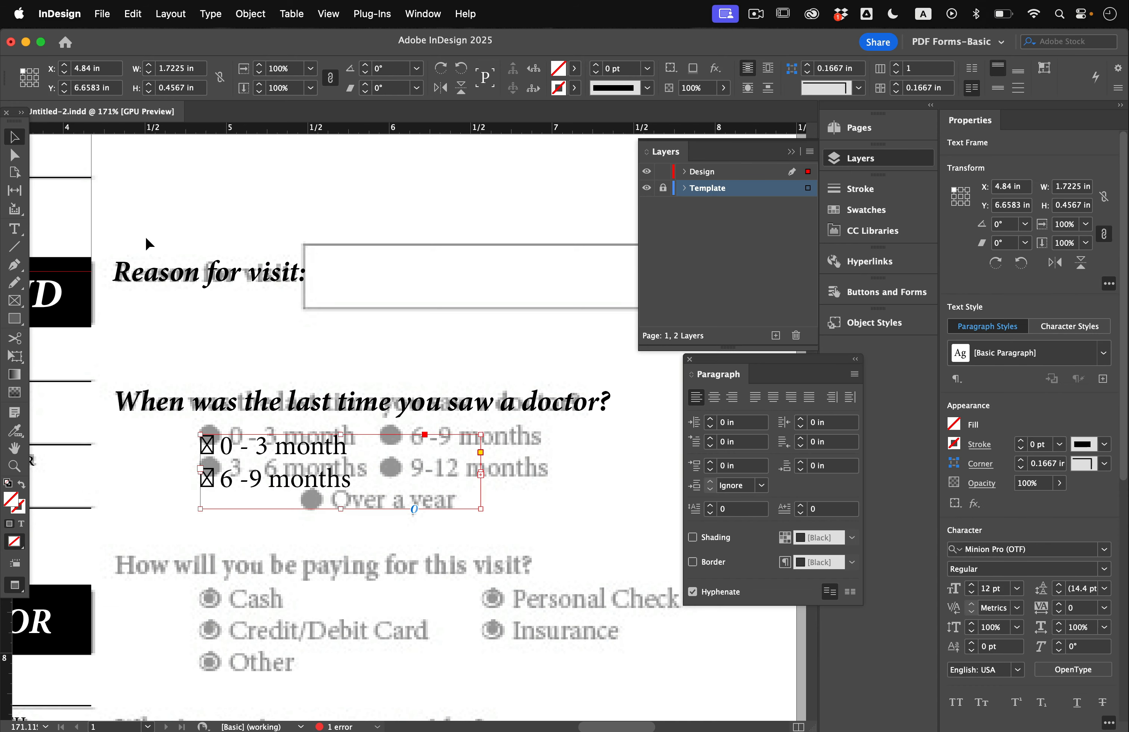
scroll(255, 317, "down", 5)
scroll(237, 319, "up", 5)
scroll(237, 319, "right", 2)
left_click_drag(235, 319, 529, 319)
left_click_drag(565, 371, 564, 543)
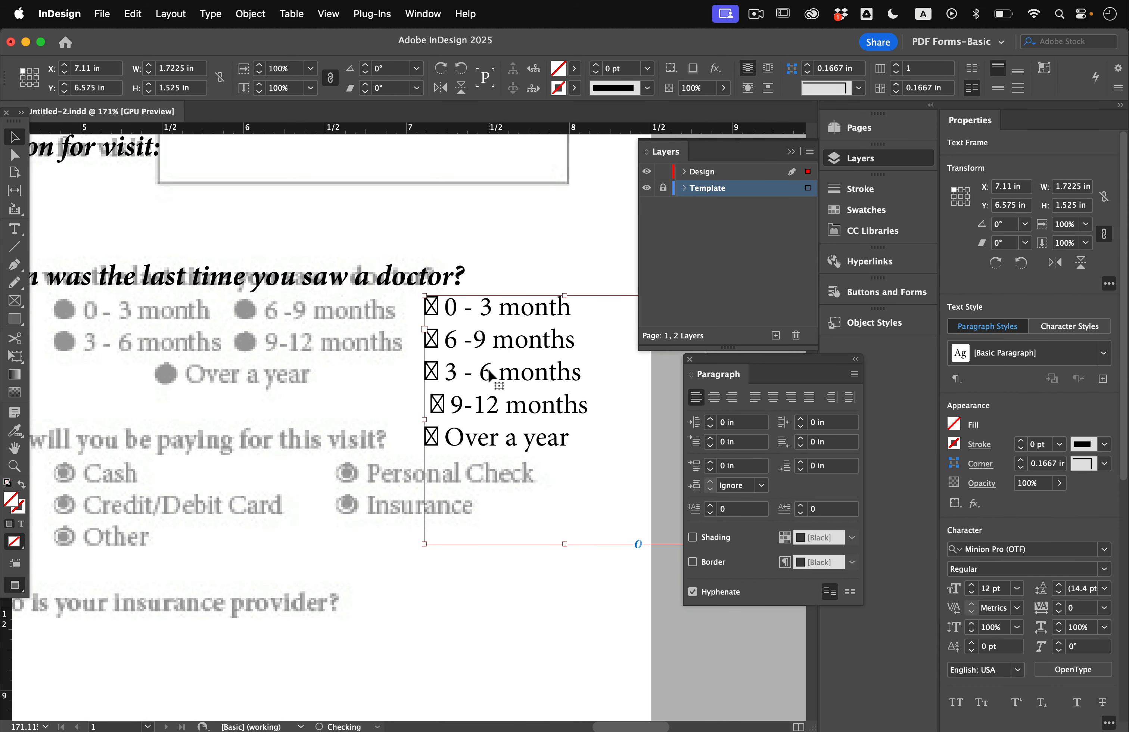
Step: Delete the placeholder box and space before each of the five time-range options, plus the extra space before "9-12 months"
double_click(491, 373)
left_click_drag(446, 312, 401, 307)
key("BackSpace")
key("Down")
key("Right")
key("Right")
key("BackSpace")
key("BackSpace")
key("Down")
key("Right")
key("Right")
key("BackSpace")
key("BackSpace")
key("Down")
key("Right")
key("Right")
key("BackSpace")
key("BackSpace")
key("Down")
key("Right")
key("Right")
key("BackSpace")
key("BackSpace")
key("Up")
key("Right")
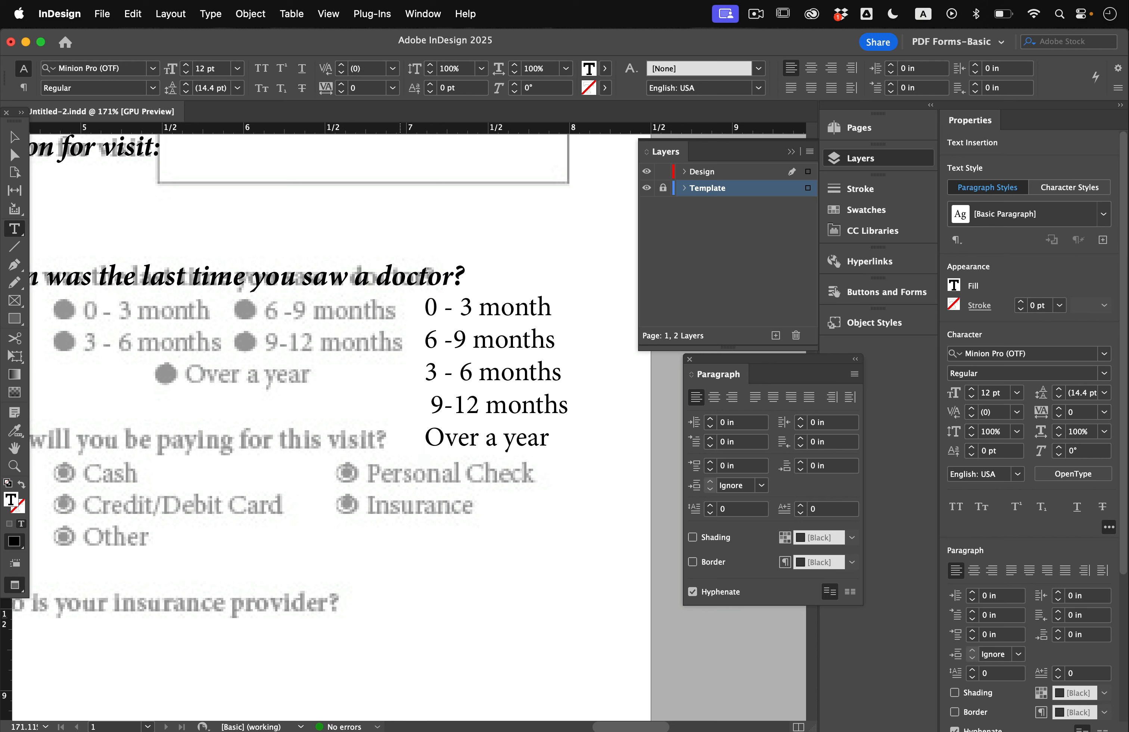
key("BackSpace")
Step: Set all five time-range options to 11 pt
key("super+a")
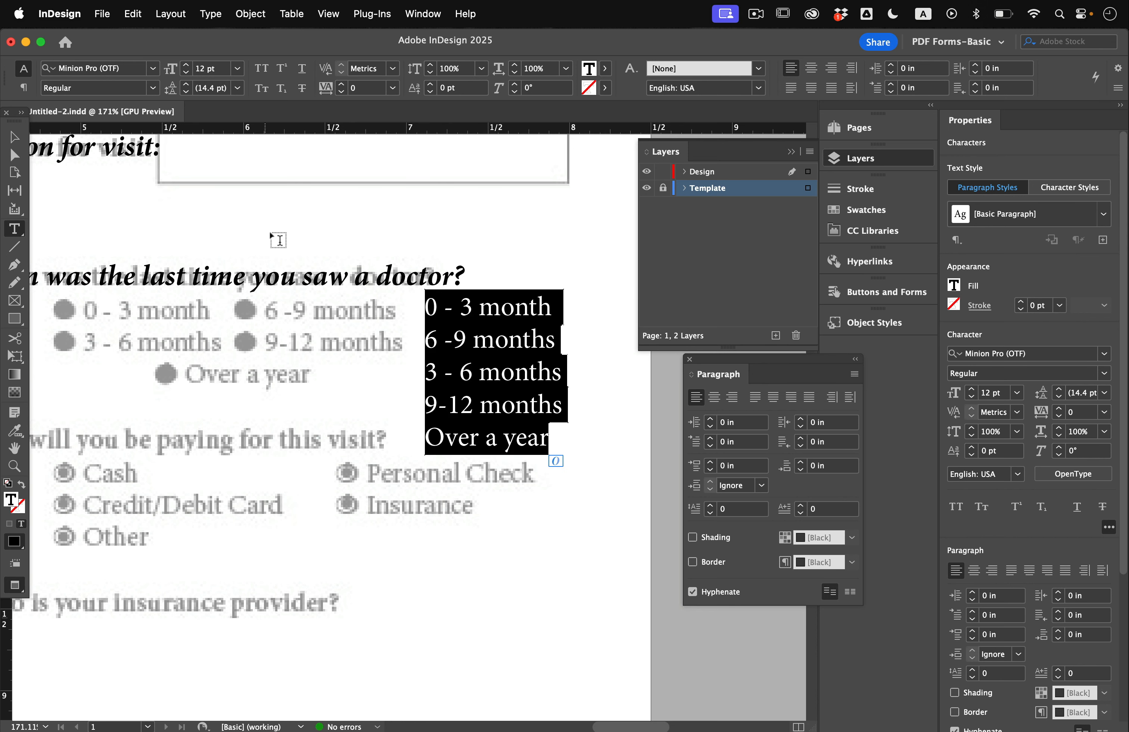
left_click(186, 73)
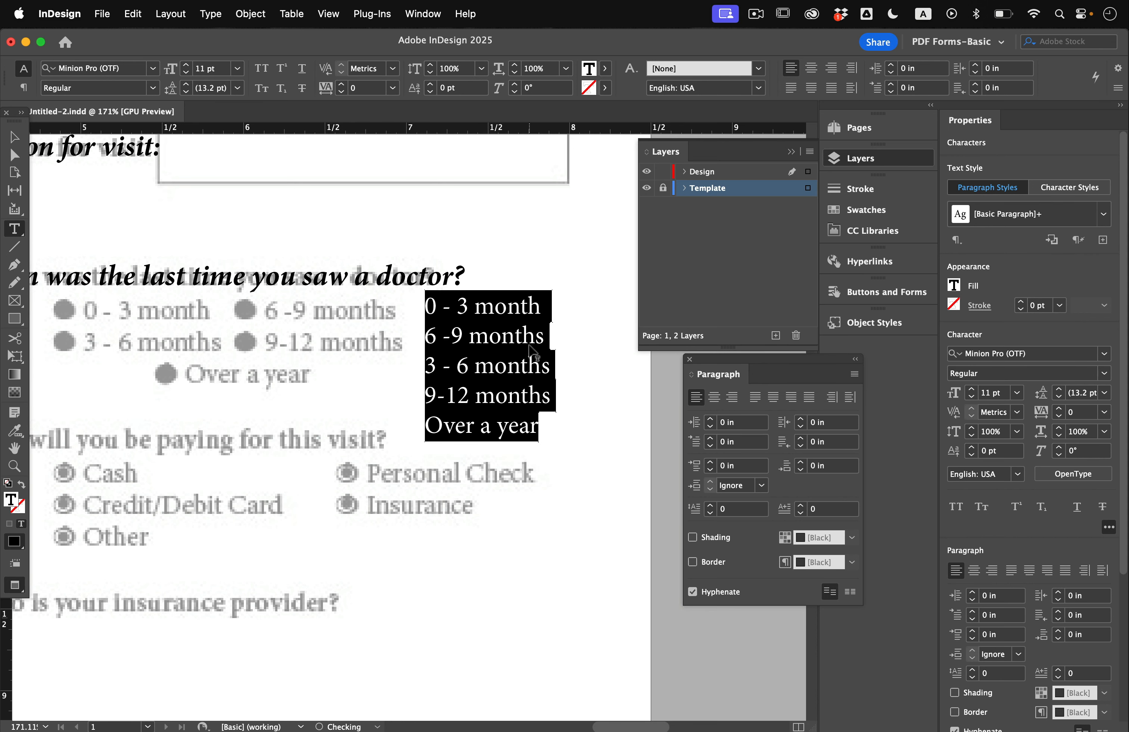
Step: Try Bold Italic on the time-range options and return them to Regular
left_click(153, 88)
left_click(113, 134)
left_click(154, 89)
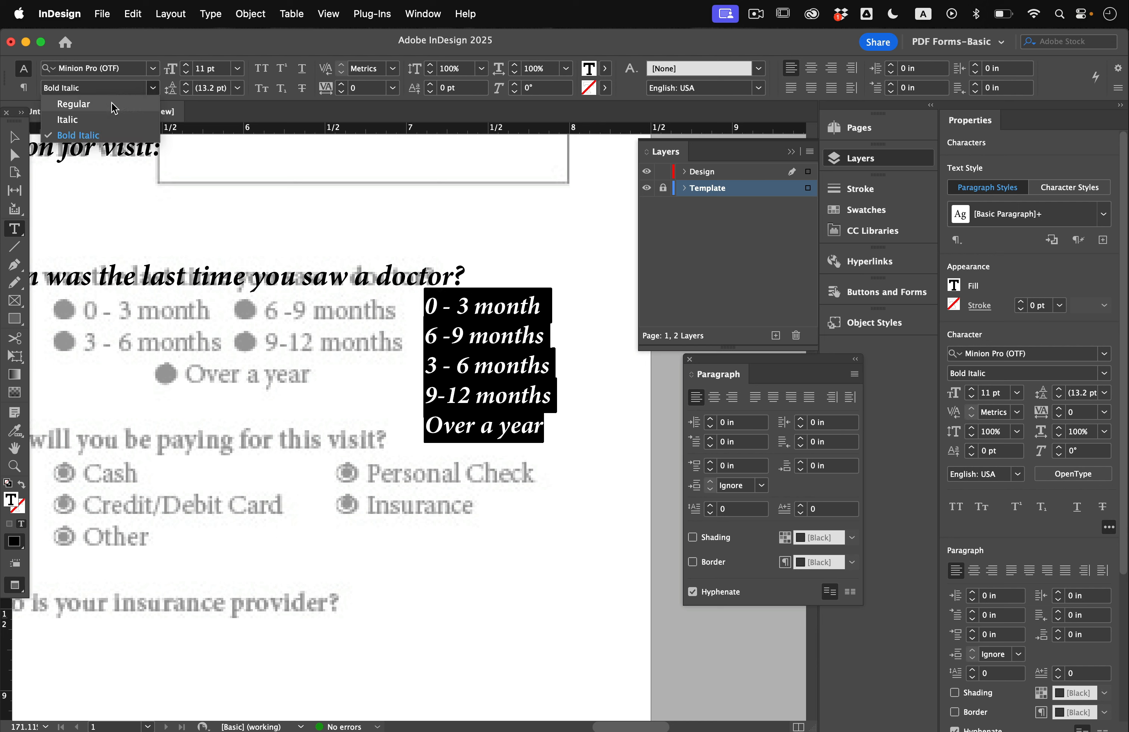
left_click(113, 104)
Step: Select the "0 - 3 month" line in the time-range options frame
left_click(423, 309)
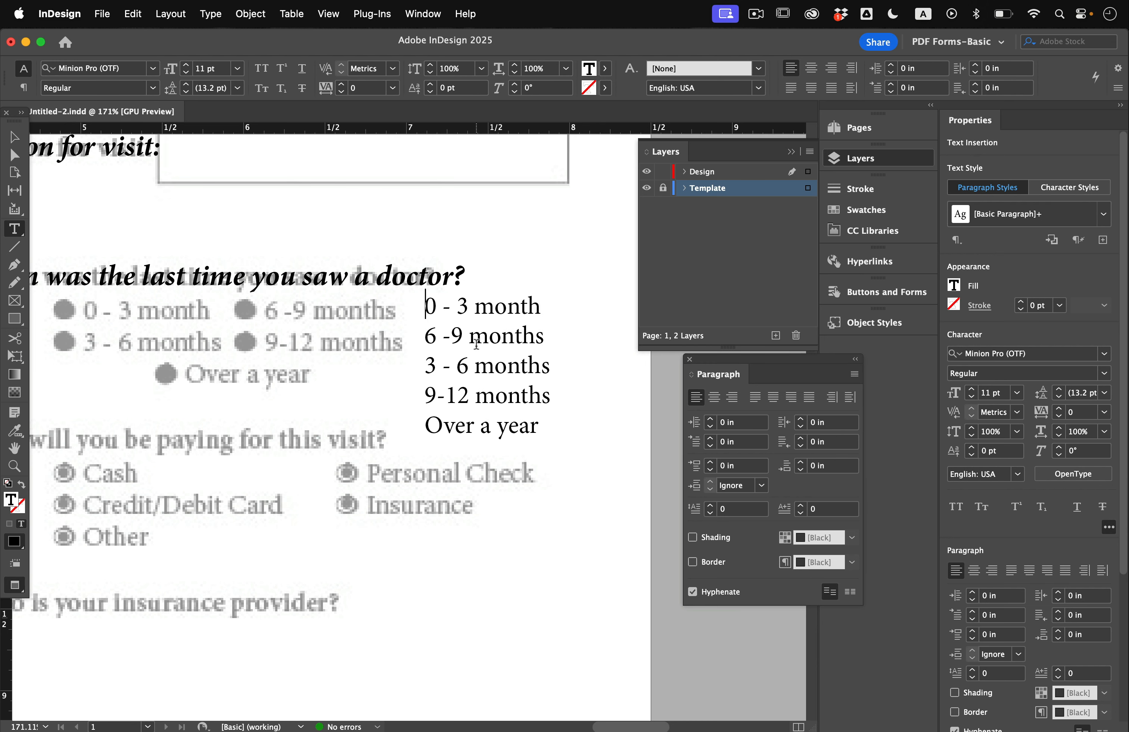
left_click_drag(544, 310, 424, 318)
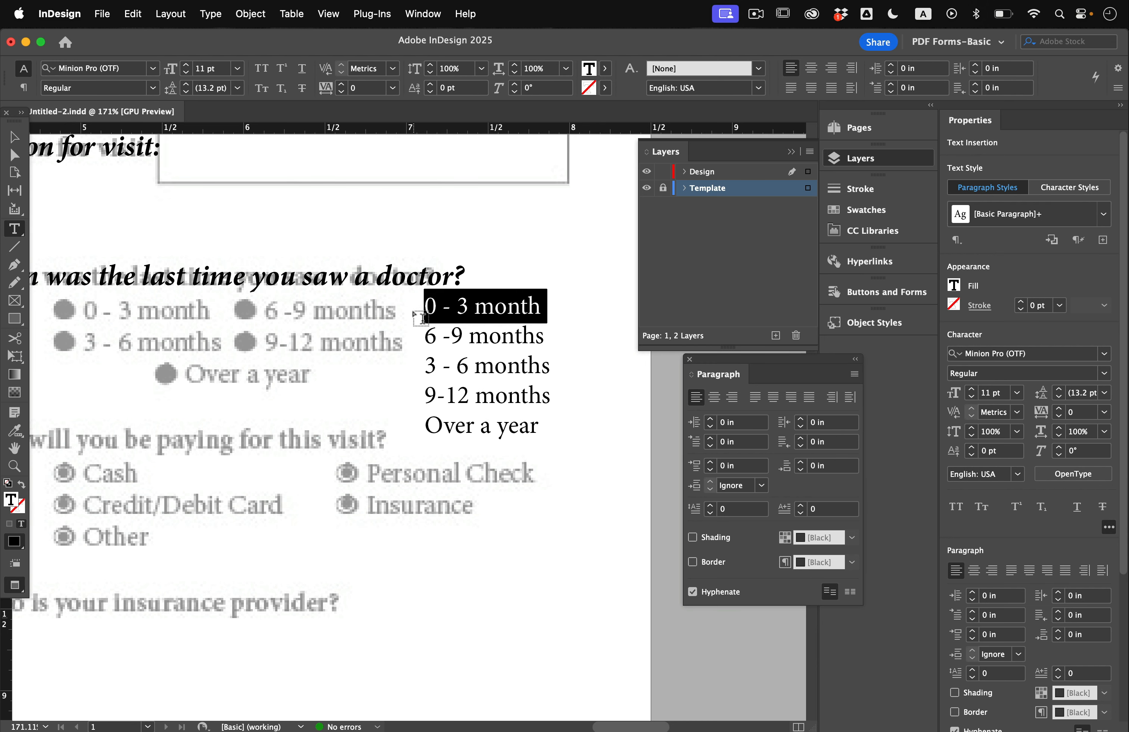